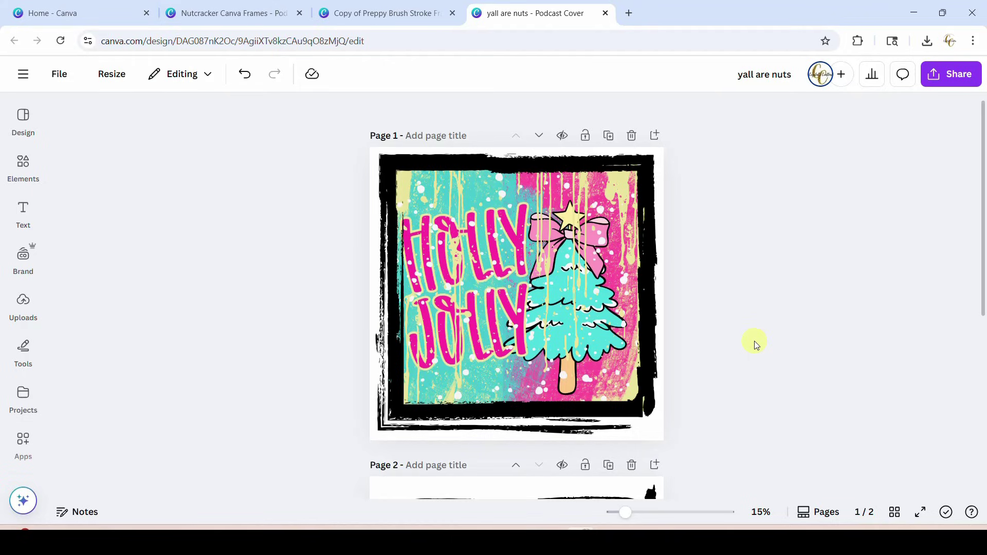
# - Switch to the Copy of Preppy Brush Stroke Frames design and browse its pages
pyautogui.scroll(-6, 755, 344)
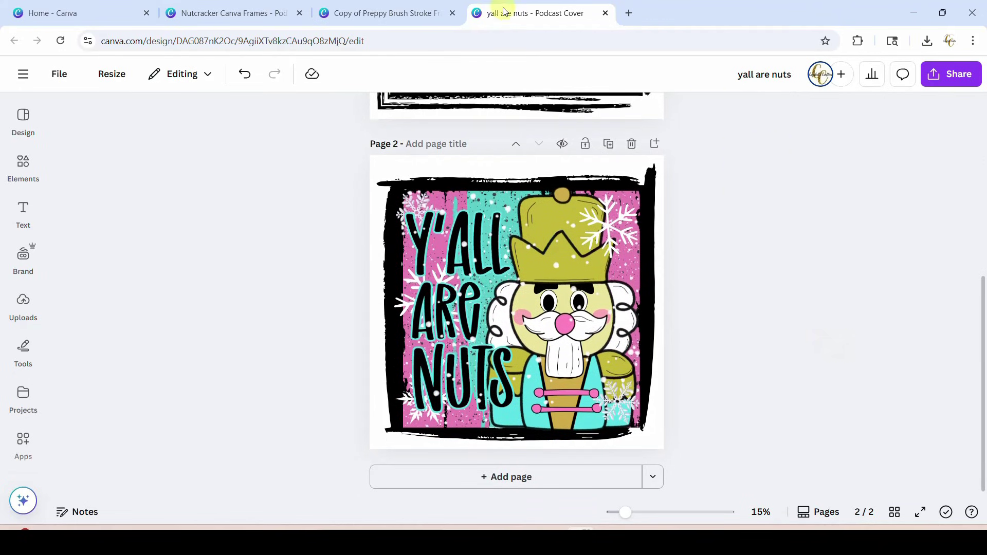
pyautogui.click(385, 13)
pyautogui.scroll(-6, 817, 302)
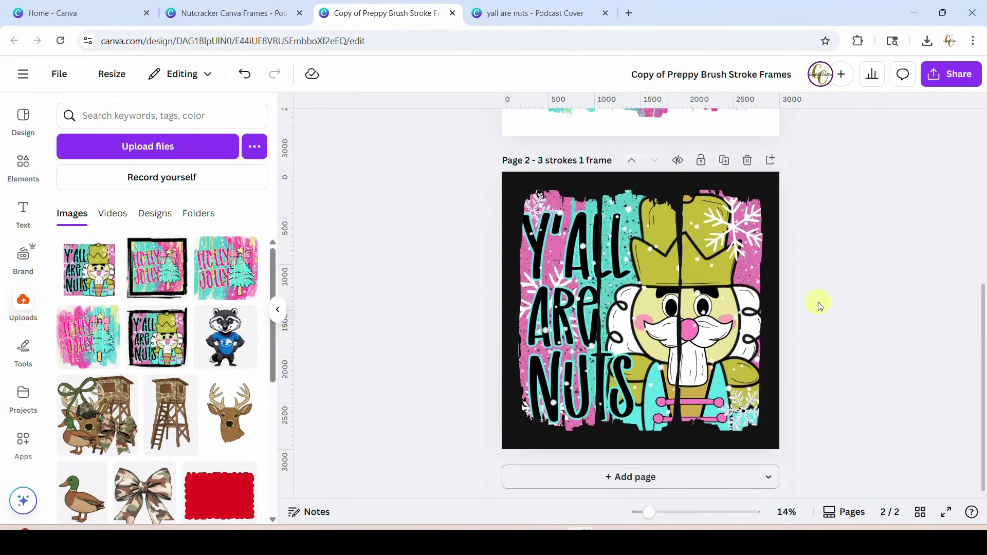
pyautogui.scroll(6, 818, 305)
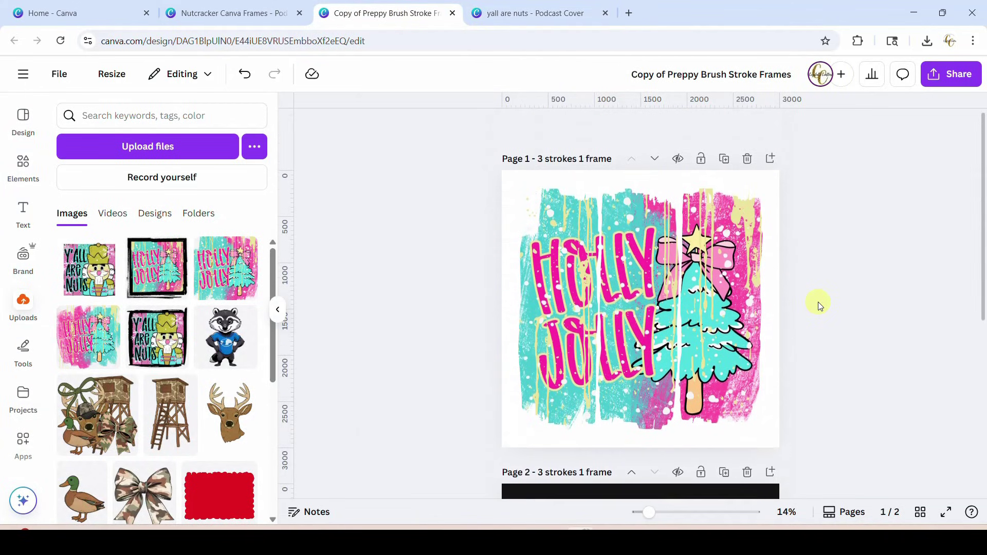
pyautogui.scroll(-6, 818, 304)
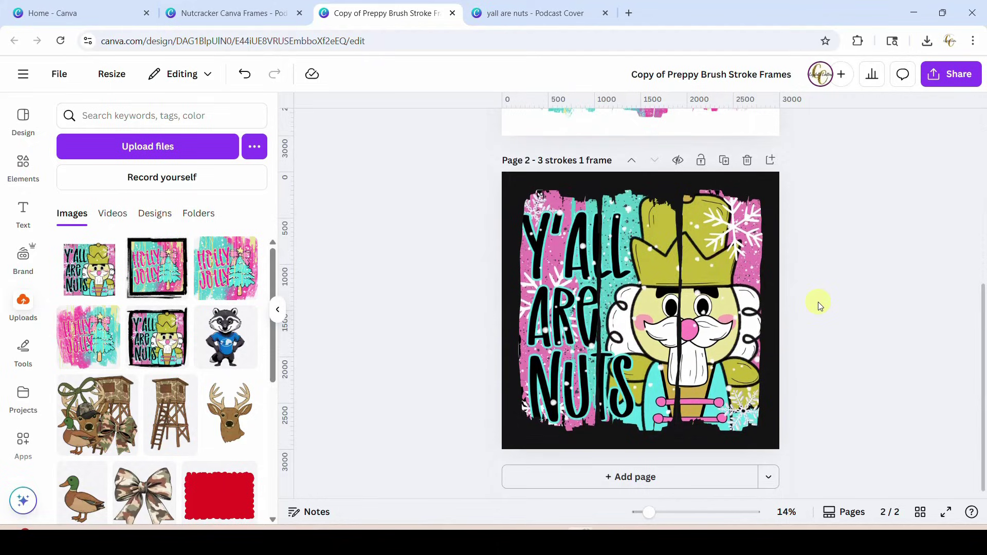
pyautogui.scroll(6, 818, 301)
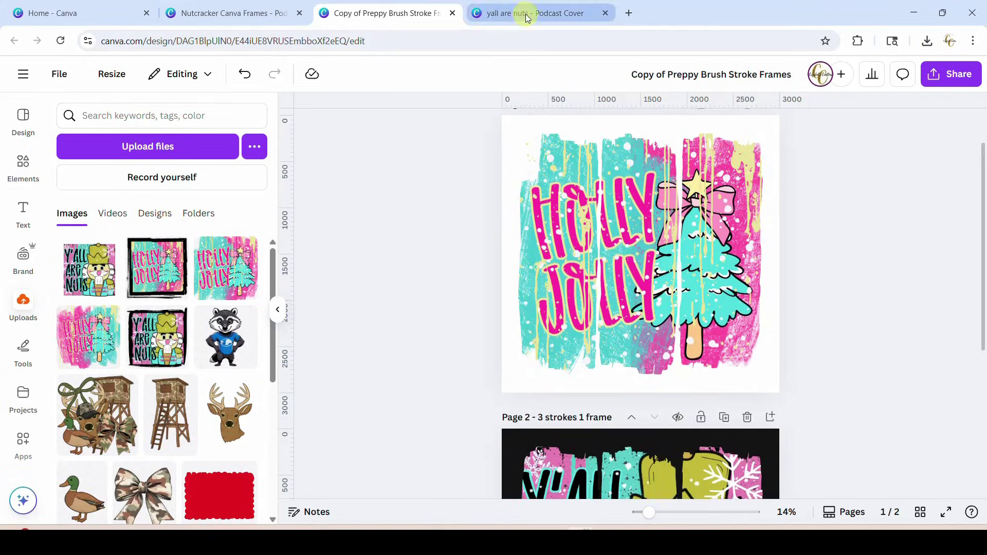
# - Return to the yall are nuts design and compare its Holly Jolly and Y'all Are Nuts pages
pyautogui.click(526, 17)
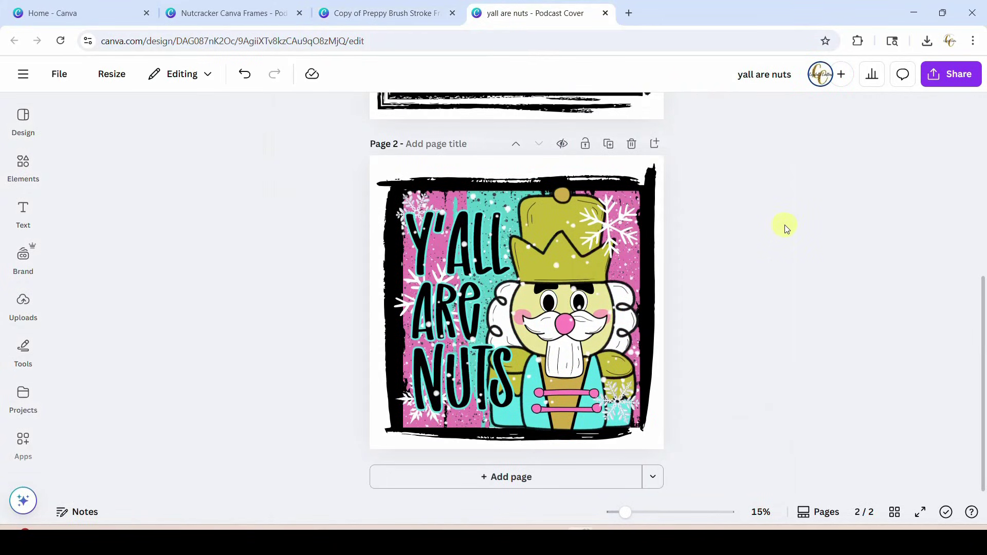
pyautogui.scroll(5, 796, 309)
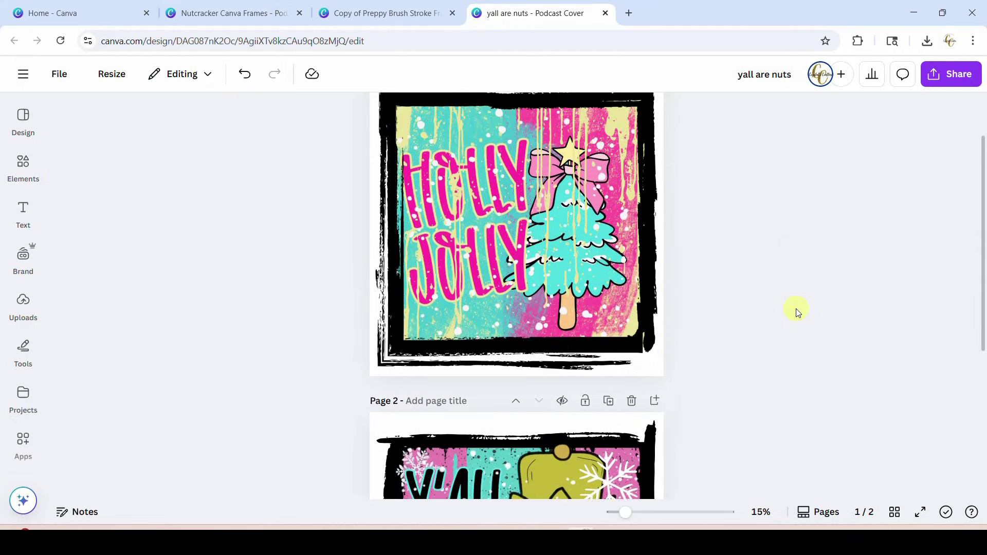
pyautogui.scroll(2, 796, 308)
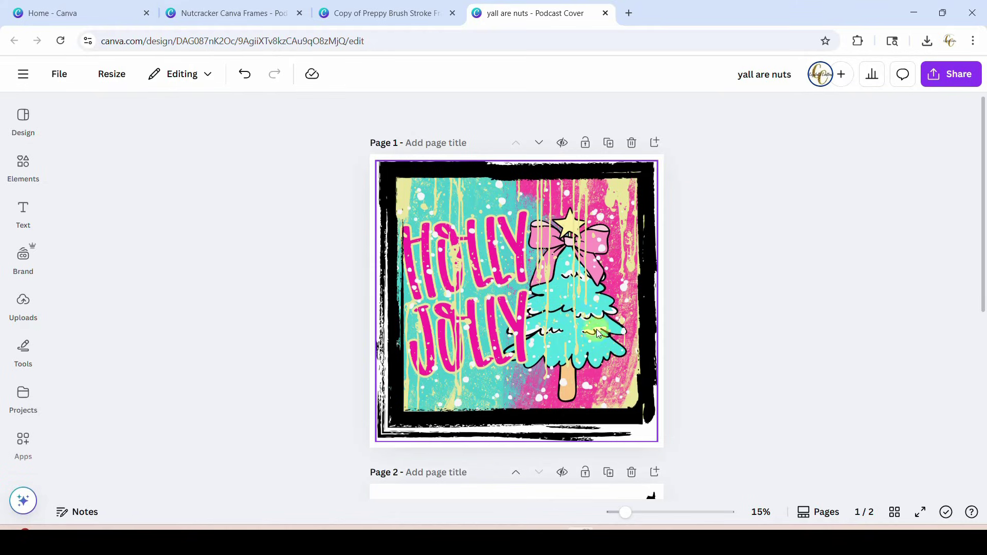
pyautogui.scroll(-6, 818, 322)
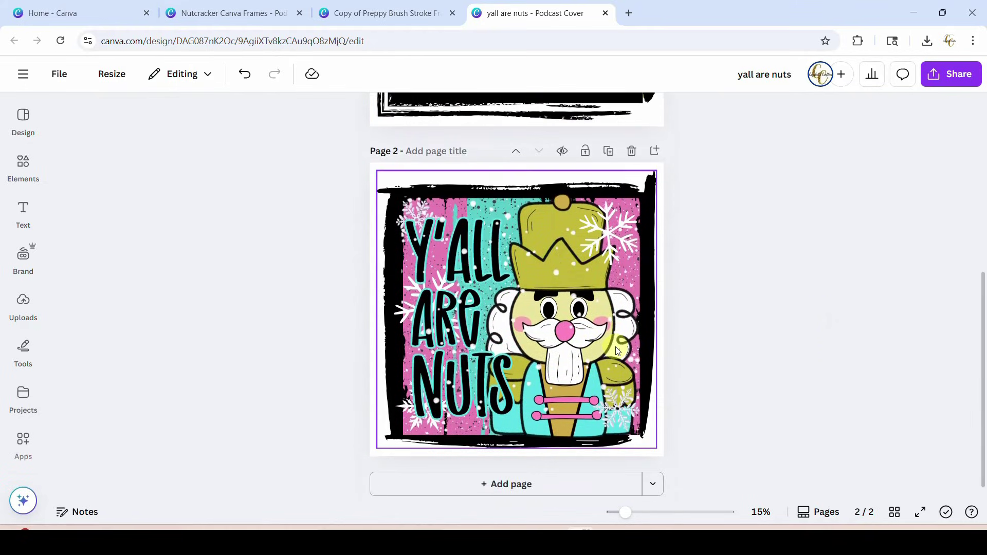
# - Glance at the Nutcracker Canva Frames design, then go back to the yall are nuts Podcast Cover
pyautogui.click(245, 20)
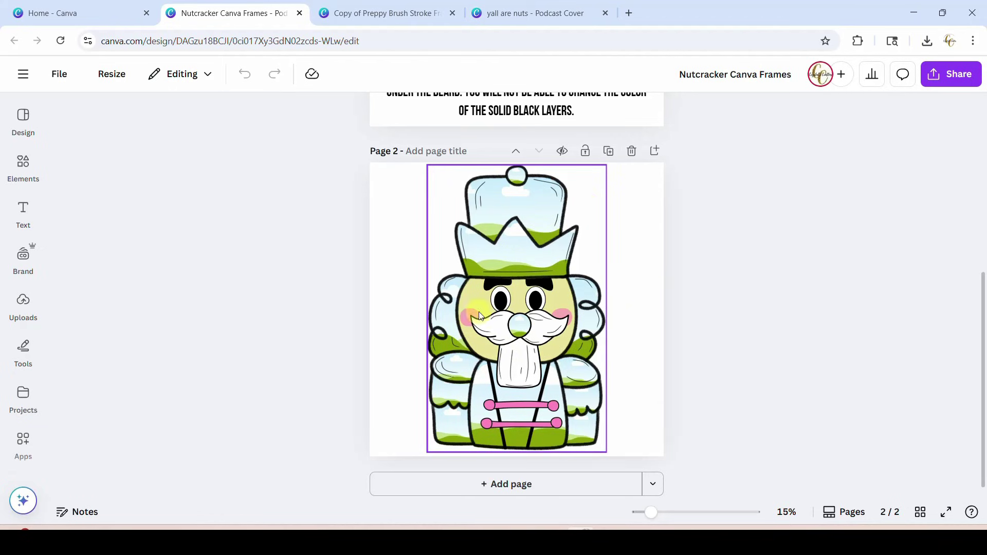
pyautogui.click(512, 12)
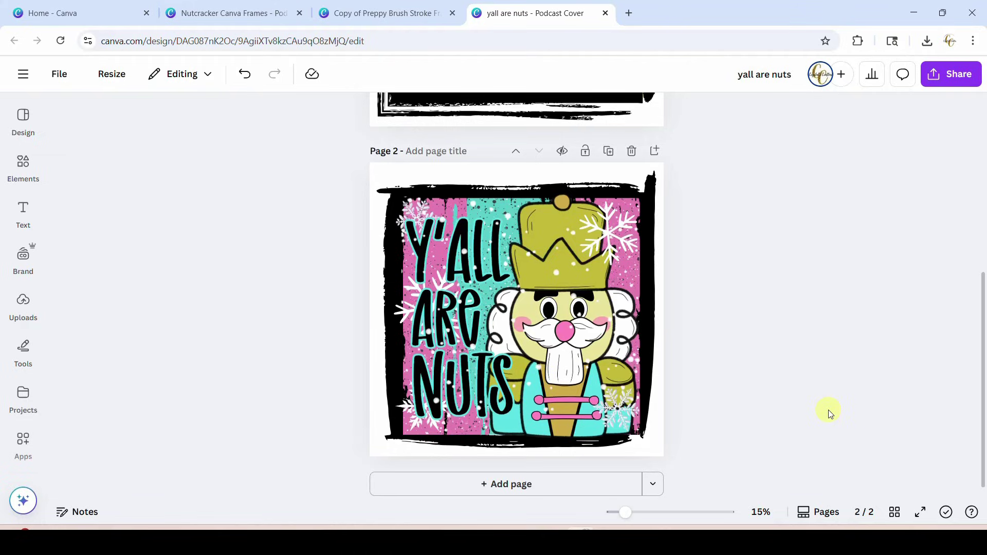
# - Add a blank third page after page 2
pyautogui.click(454, 485)
pyautogui.scroll(10, 260, 428)
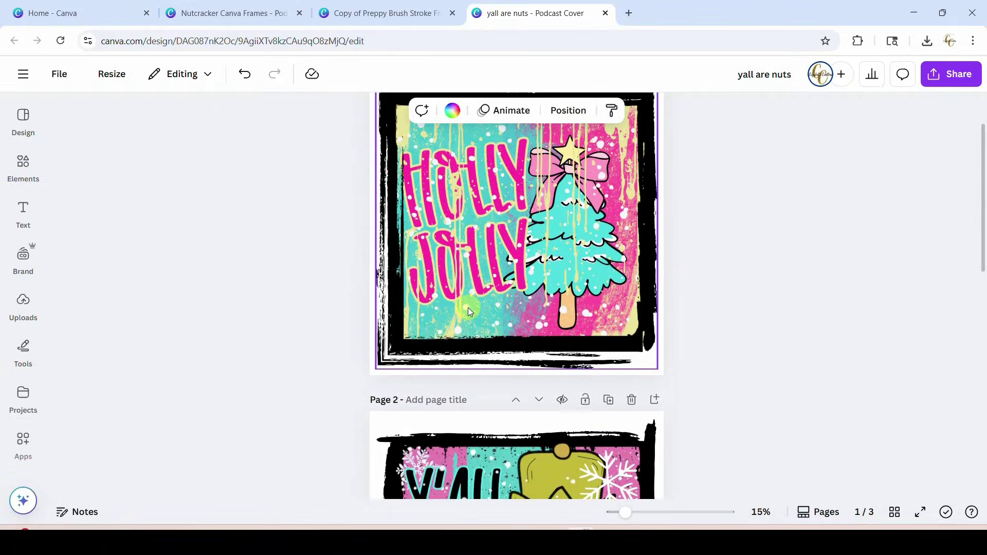
pyautogui.scroll(-10, 445, 352)
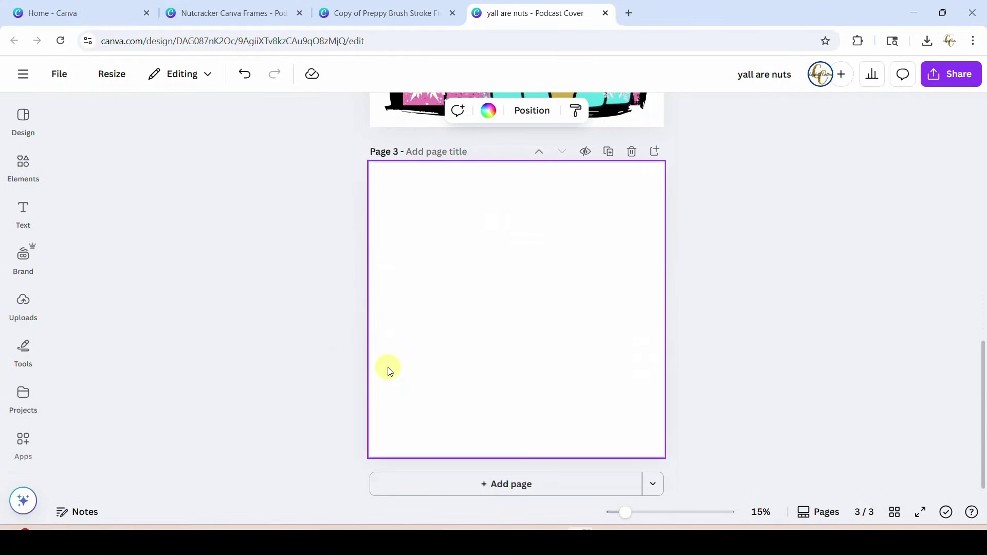
# - Search Elements for 'brush stroke' graphics and scroll through the results
pyautogui.click(16, 167)
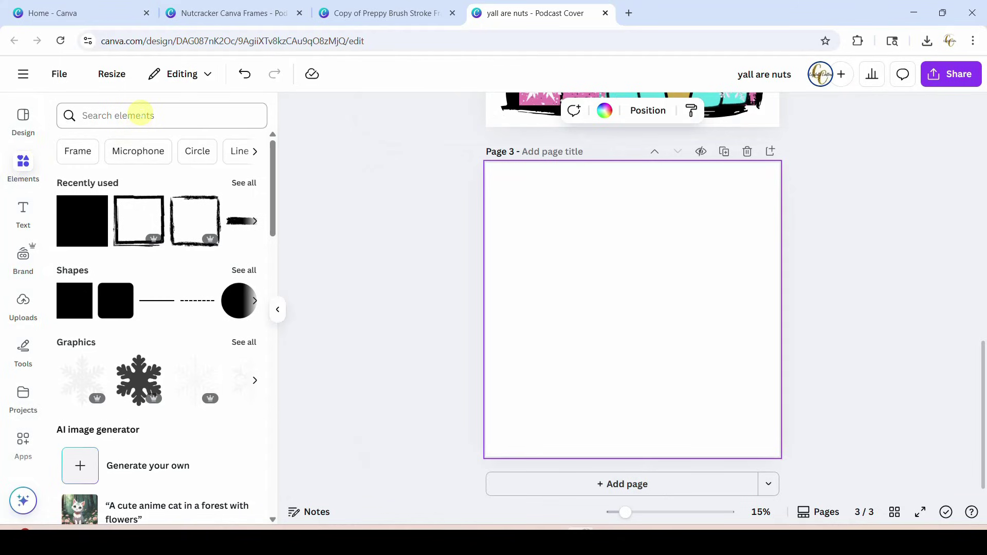
pyautogui.click(140, 114)
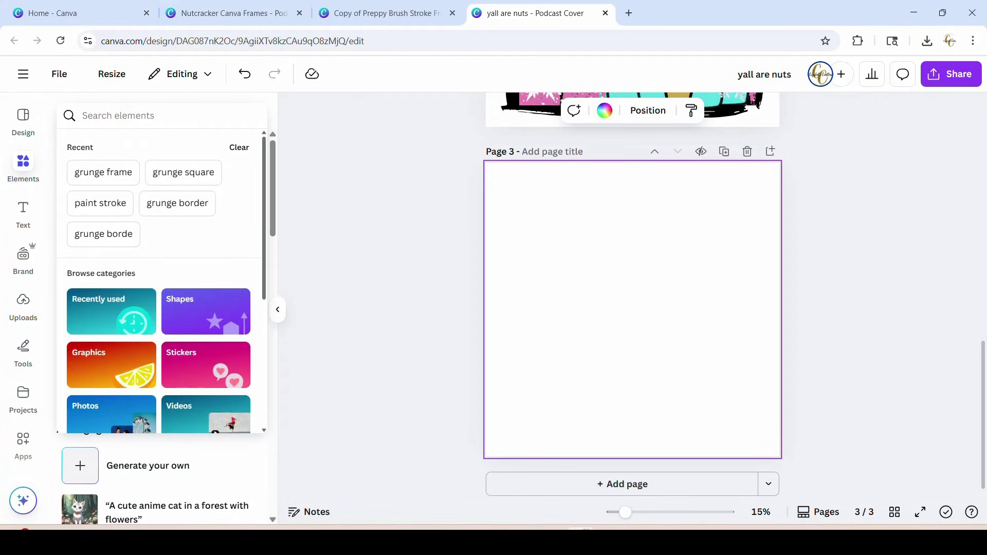
pyautogui.write('b')
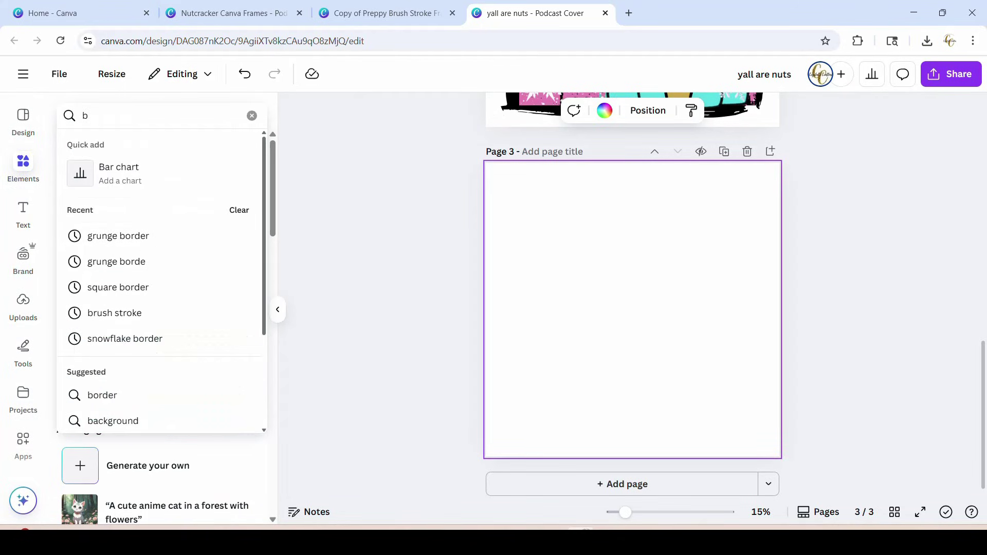
pyautogui.write('rush')
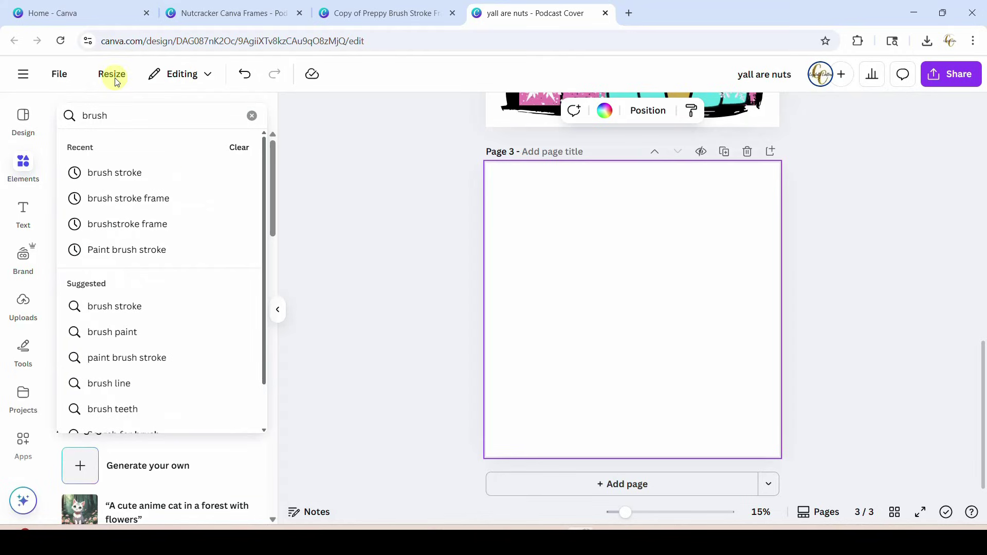
pyautogui.click(108, 171)
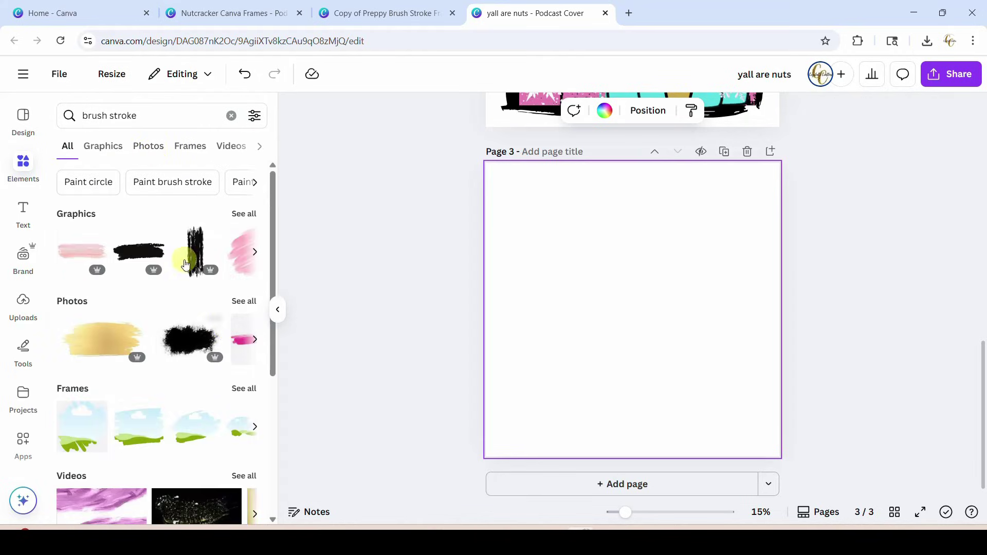
pyautogui.click(101, 149)
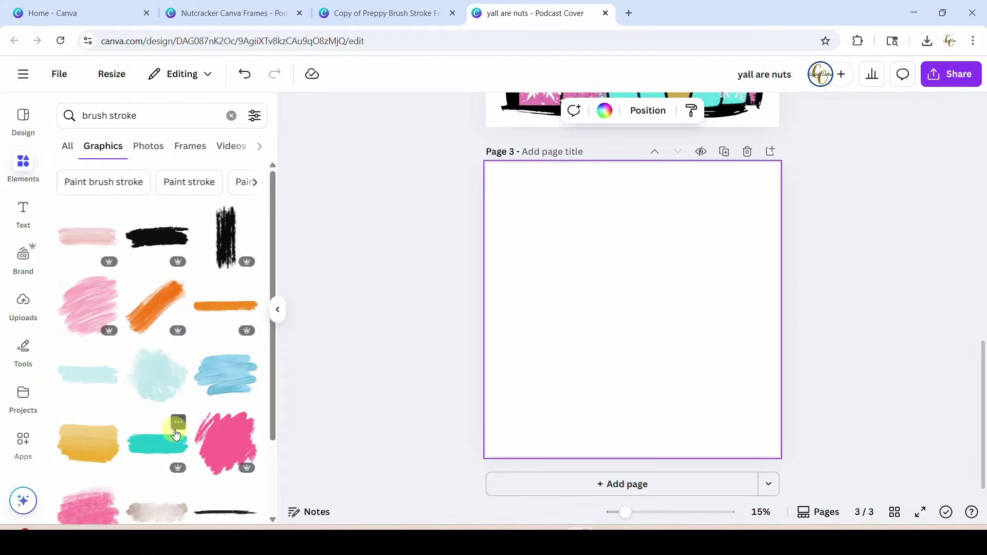
pyautogui.scroll(-3, 175, 434)
pyautogui.scroll(-3, 175, 435)
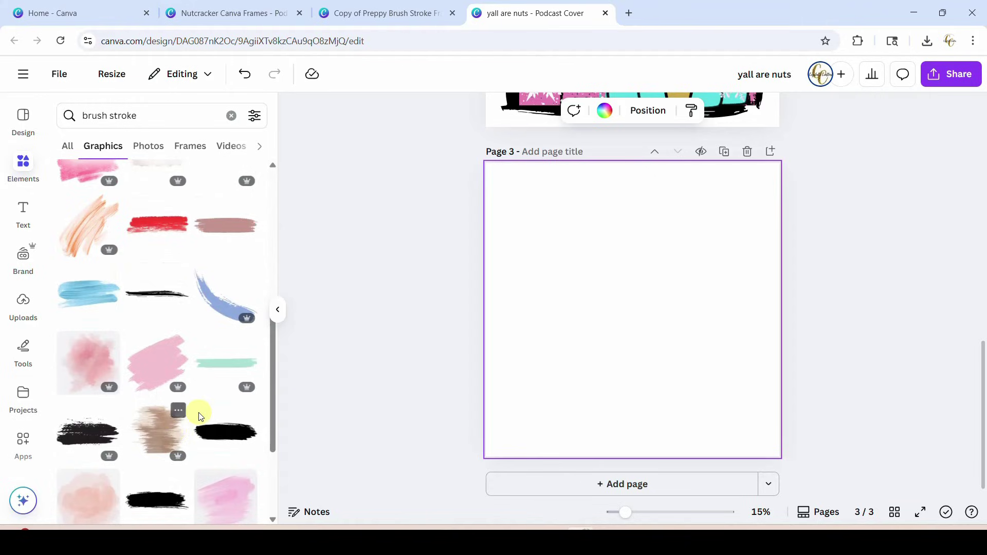
pyautogui.scroll(-2, 194, 424)
pyautogui.scroll(-3, 159, 359)
pyautogui.scroll(-5, 161, 362)
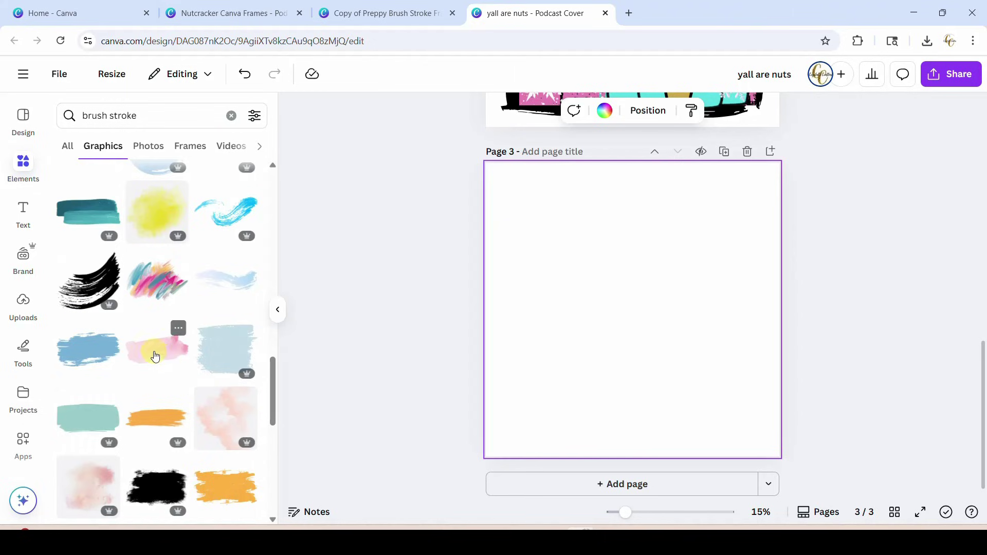
# - Add the blue brush stroke to page 3 and recolour it Pastel magenta
pyautogui.click(89, 349)
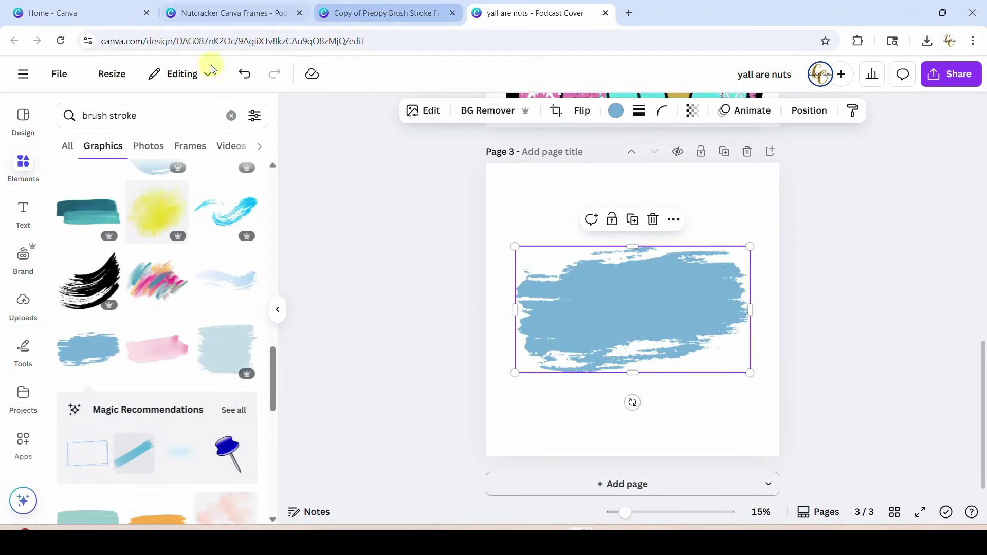
pyautogui.click(617, 112)
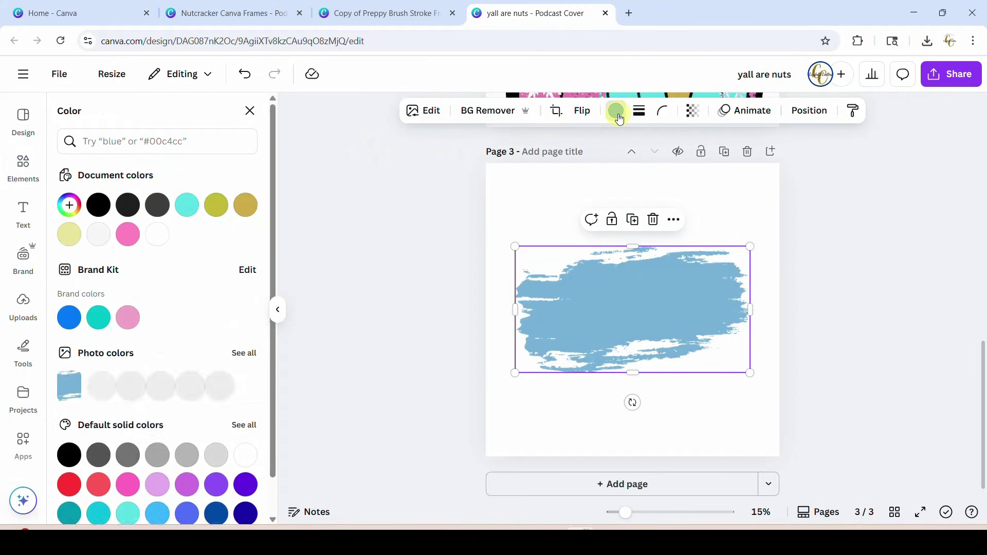
pyautogui.click(128, 245)
# - Rotate the pink stroke upright, enlarge it and move it to the page's left side
pyautogui.moveTo(632, 403)
pyautogui.mouseDown()
pyautogui.moveTo(656, 390)
pyautogui.moveTo(674, 308)
pyautogui.mouseUp()
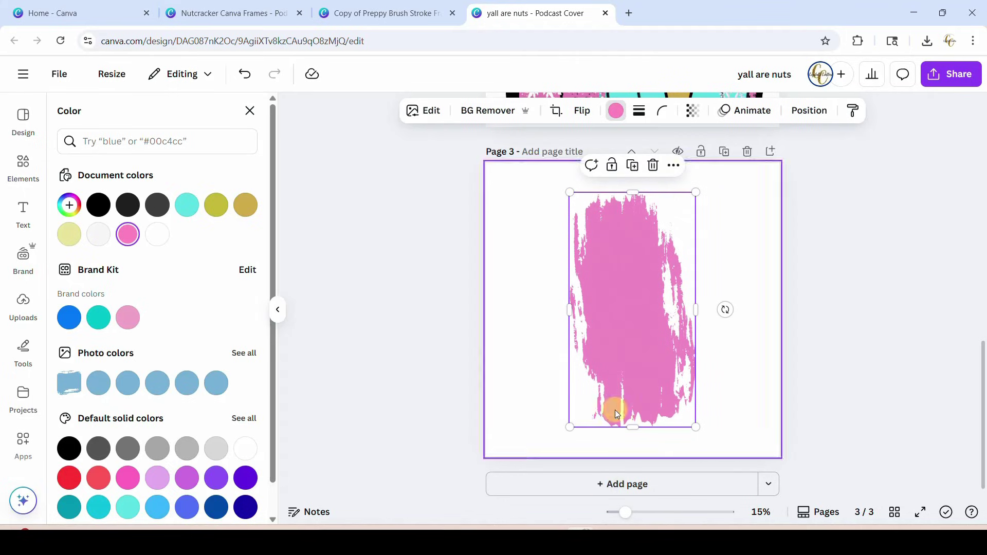
pyautogui.scroll(3, 438, 420)
pyautogui.scroll(3, 438, 421)
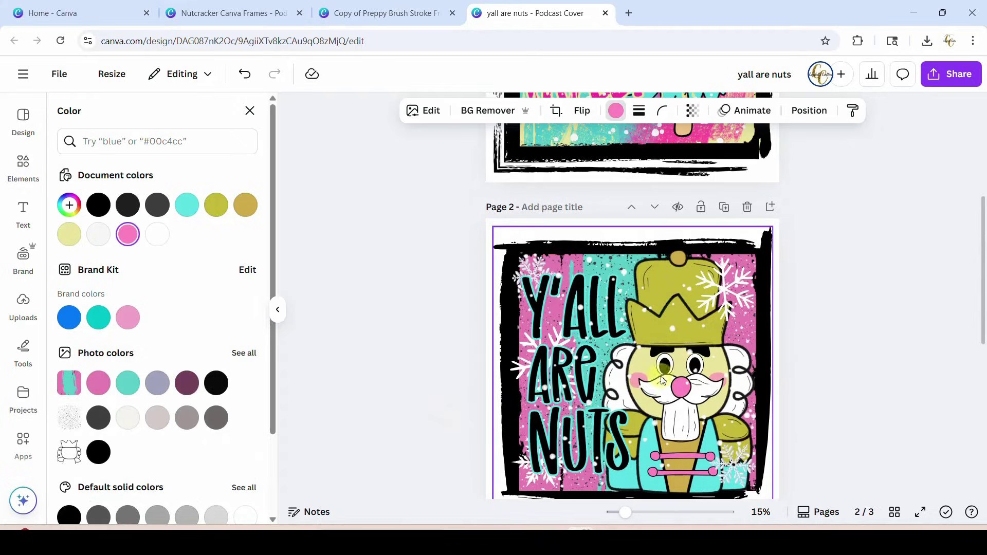
pyautogui.scroll(-6, 368, 414)
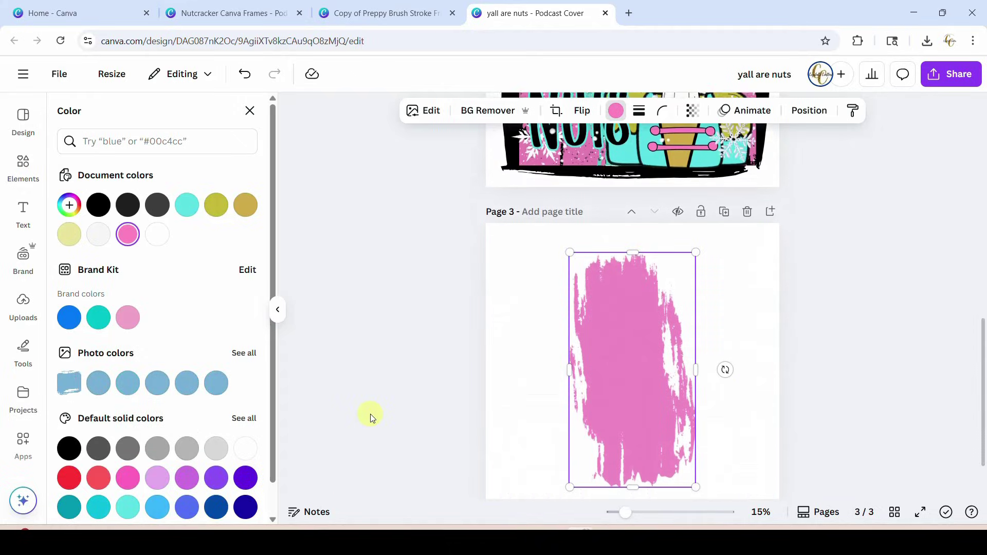
pyautogui.moveTo(695, 427); pyautogui.dragTo(734, 475)
pyautogui.moveTo(672, 379); pyautogui.dragTo(597, 352)
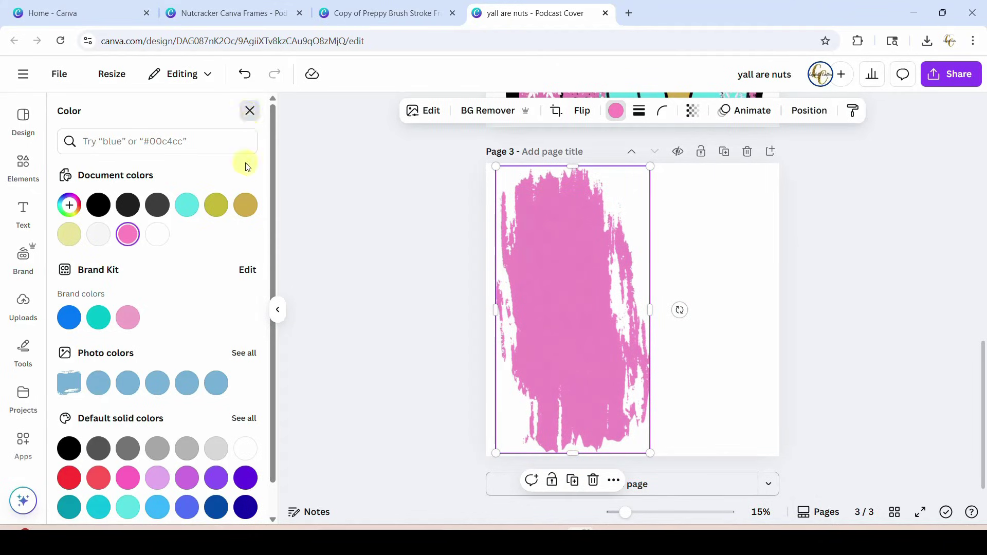
pyautogui.click(250, 111)
pyautogui.scroll(-4, 196, 362)
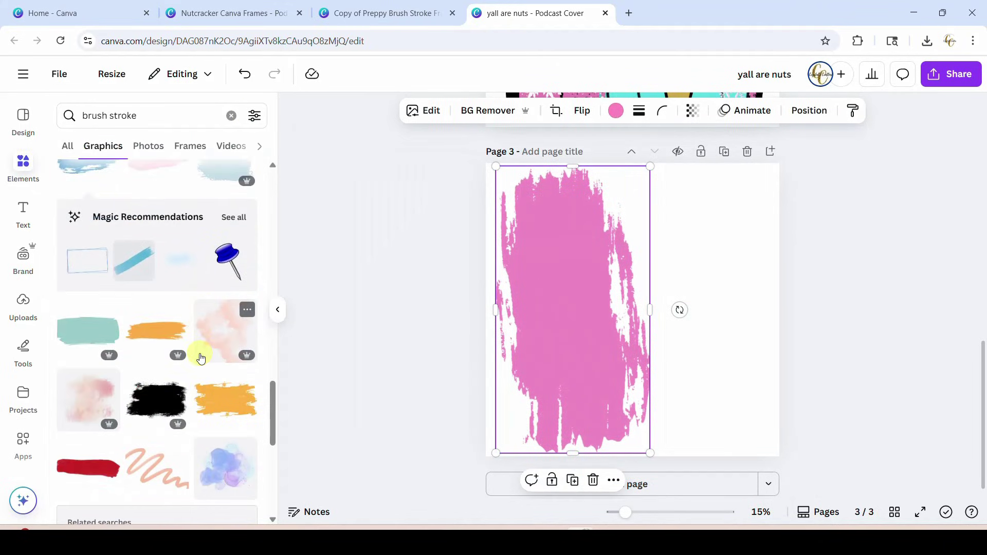
pyautogui.scroll(-3, 201, 358)
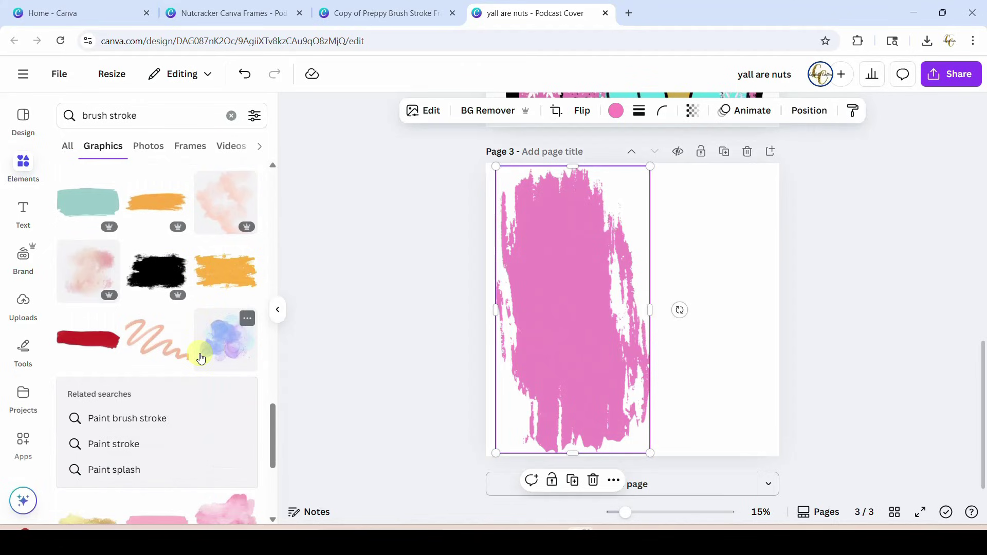
pyautogui.scroll(-4, 200, 358)
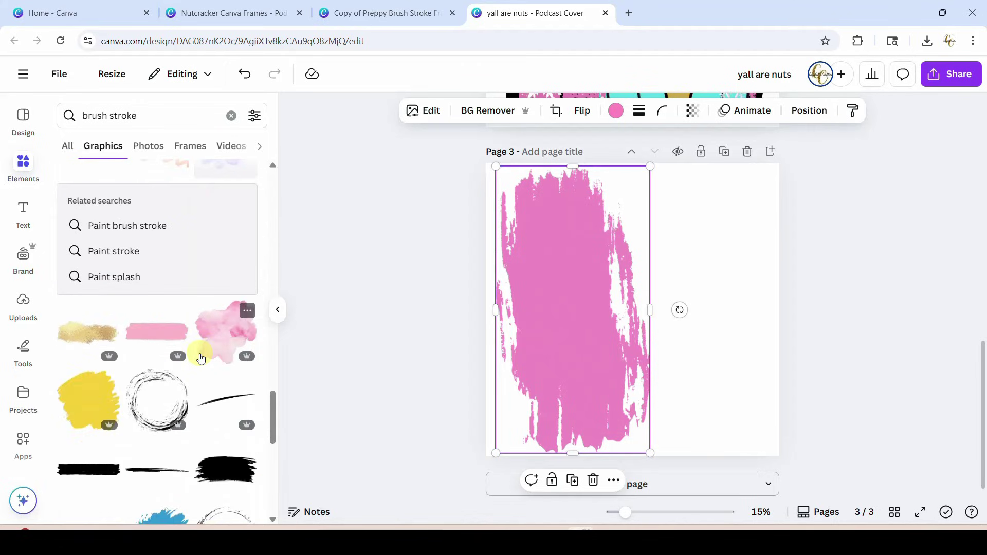
pyautogui.scroll(-3, 200, 358)
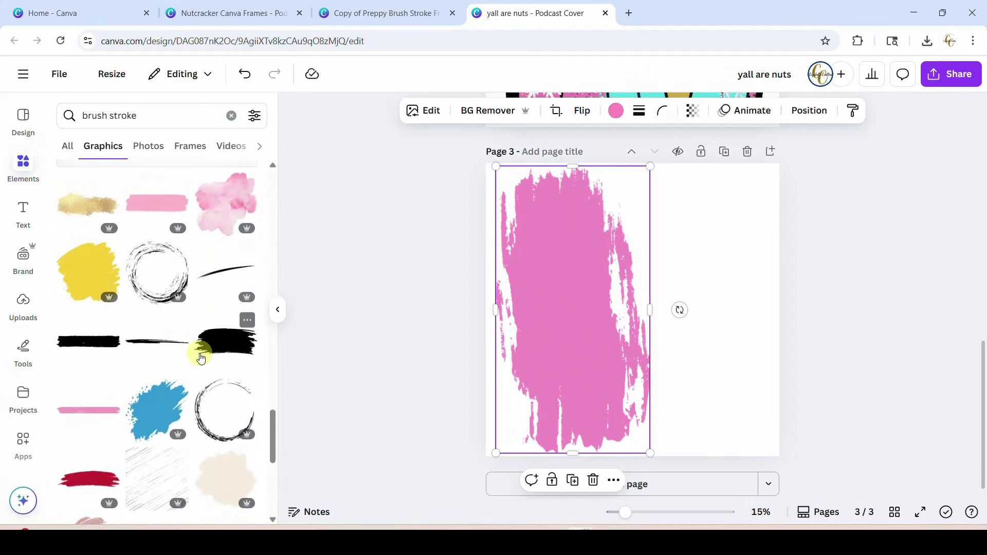
# - Add a light brush stroke beside the pink one, stand it upright, enlarge it and recolour it turquoise
pyautogui.click(152, 204)
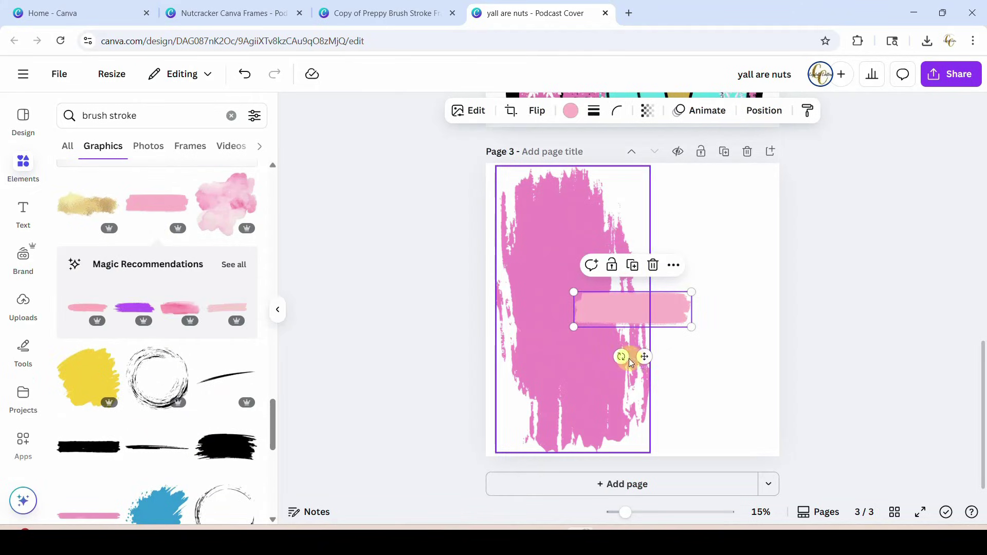
pyautogui.moveTo(622, 356)
pyautogui.mouseDown()
pyautogui.moveTo(644, 359)
pyautogui.moveTo(683, 322)
pyautogui.mouseUp()
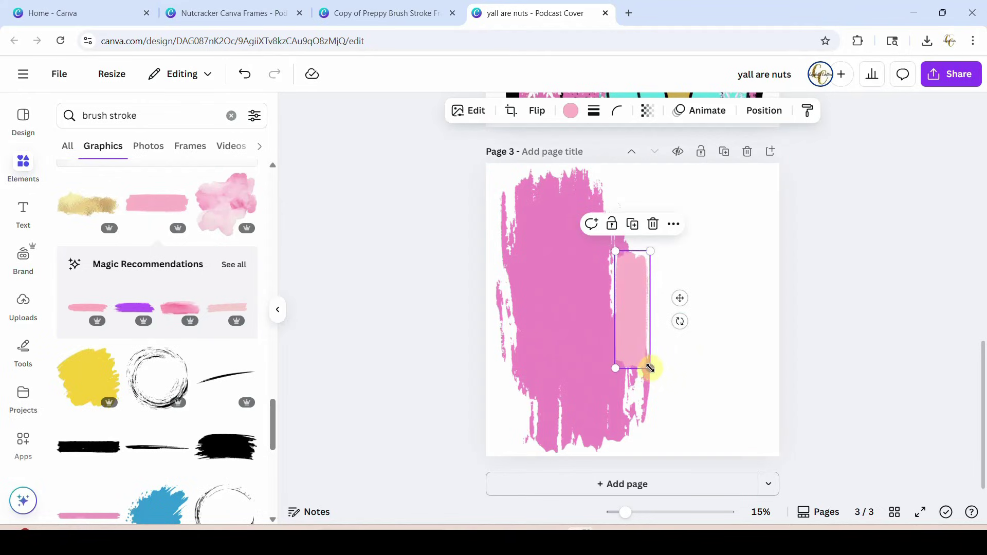
pyautogui.moveTo(650, 368)
pyautogui.mouseDown()
pyautogui.moveTo(727, 451)
pyautogui.moveTo(688, 489)
pyautogui.mouseUp()
pyautogui.moveTo(632, 370); pyautogui.dragTo(614, 332)
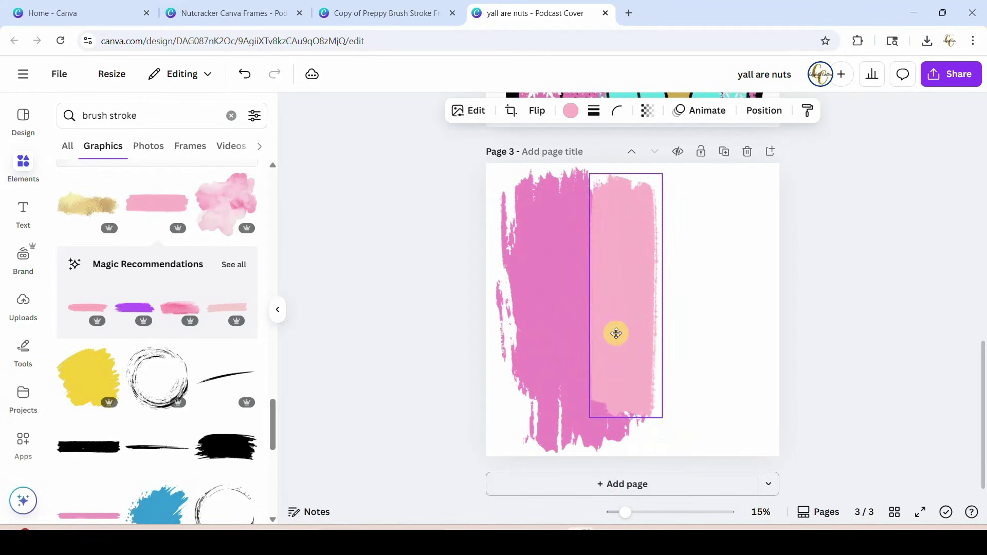
pyautogui.click(570, 111)
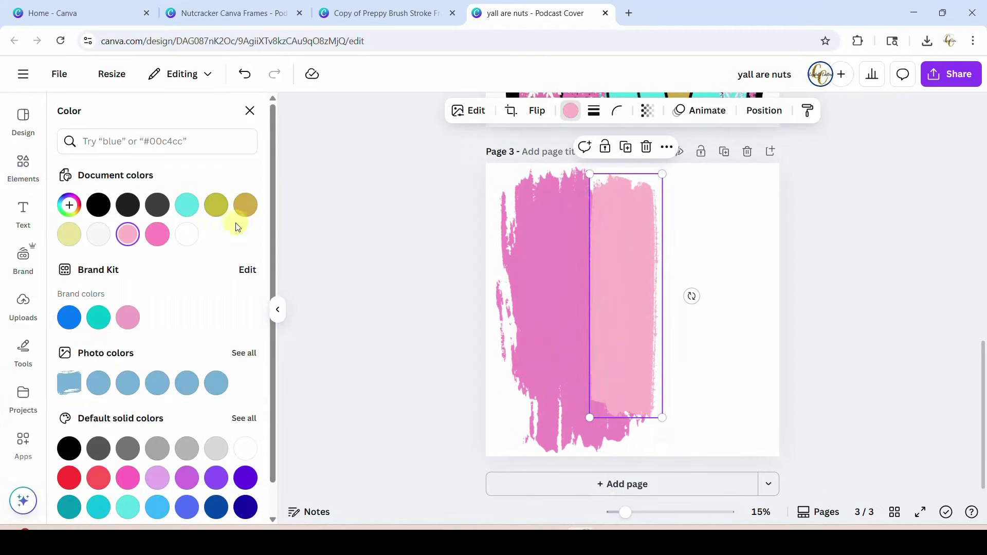
pyautogui.click(183, 210)
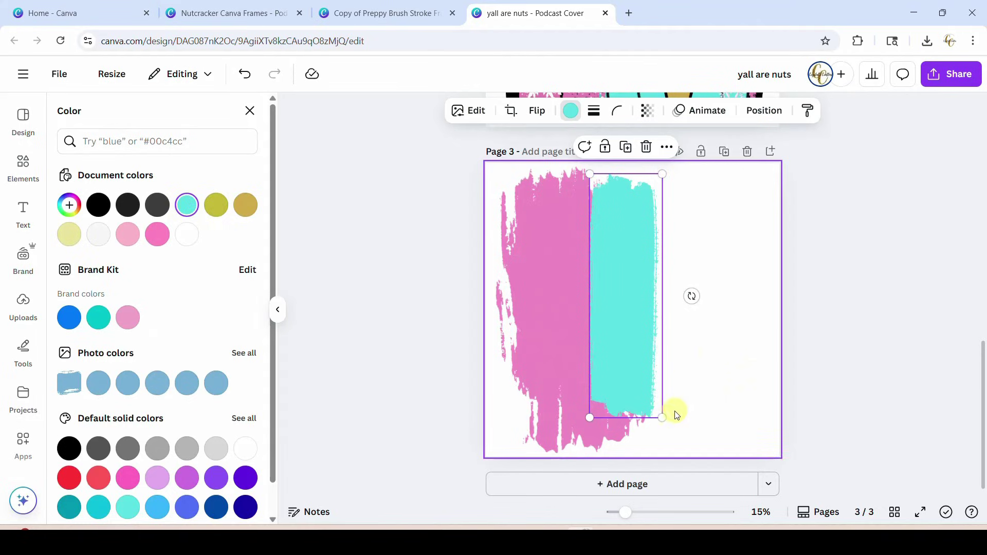
pyautogui.moveTo(664, 417); pyautogui.dragTo(711, 471)
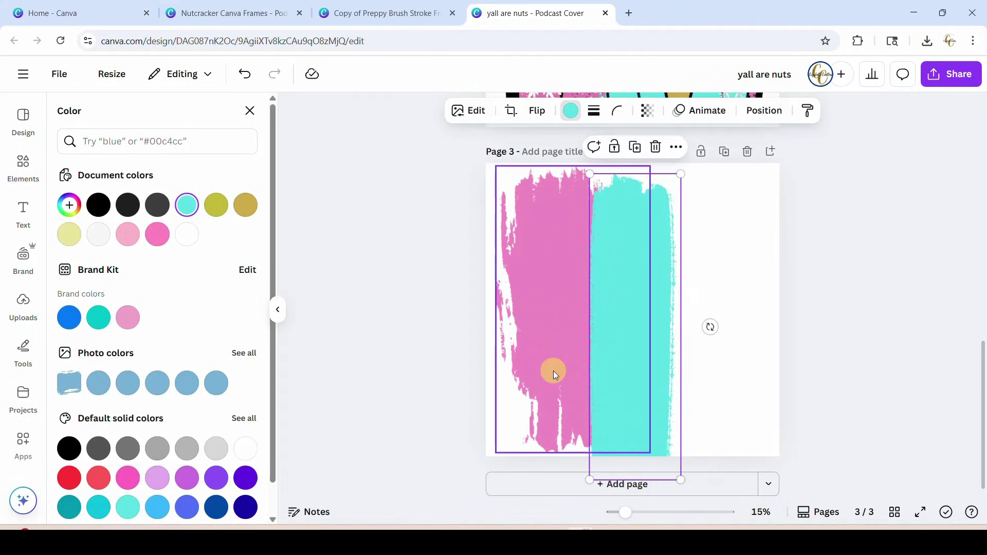
# - Duplicate the pink stroke, move the copy to the right and flip it upside down
pyautogui.moveTo(553, 371); pyautogui.dragTo(558, 377)
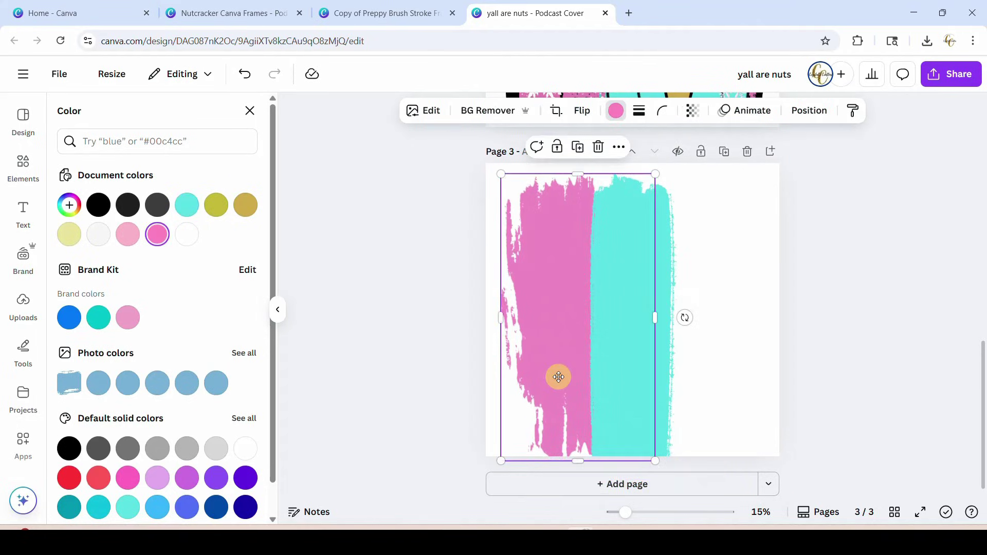
pyautogui.click(561, 362)
pyautogui.moveTo(579, 346); pyautogui.dragTo(709, 339)
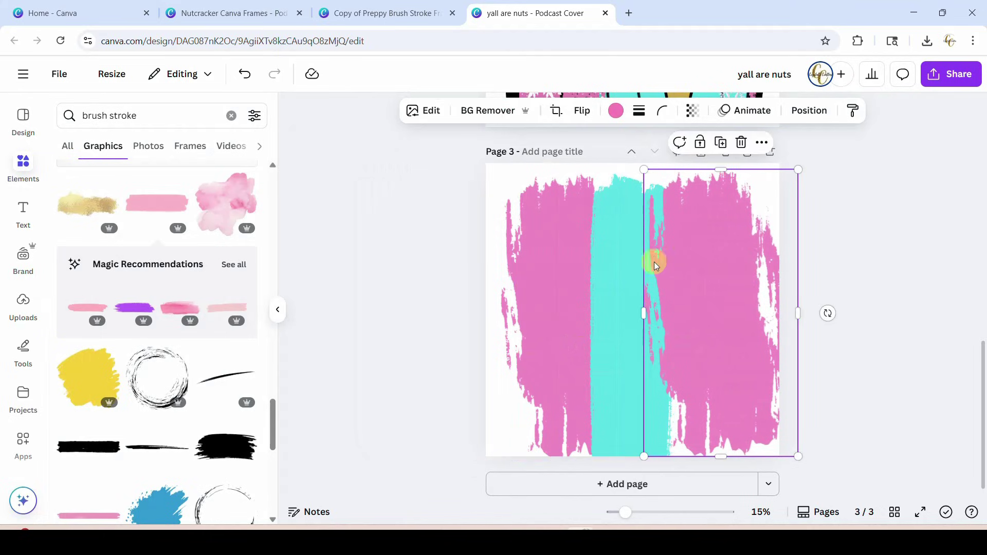
pyautogui.click(579, 116)
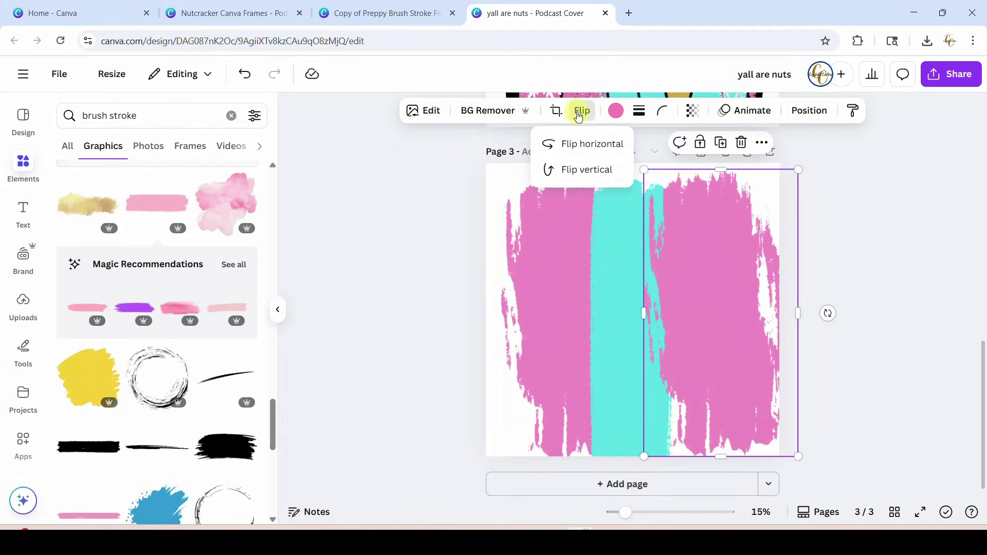
pyautogui.click(578, 148)
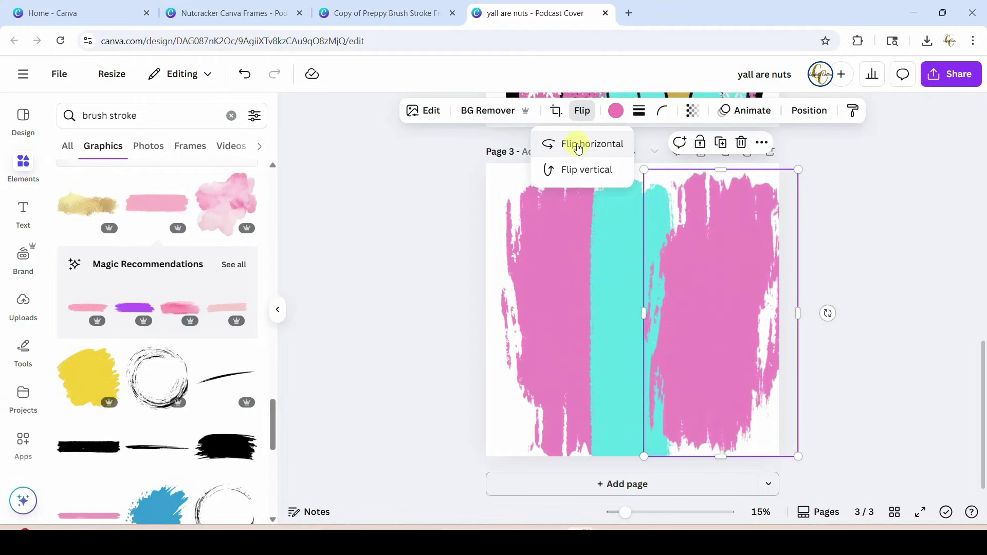
pyautogui.click(578, 147)
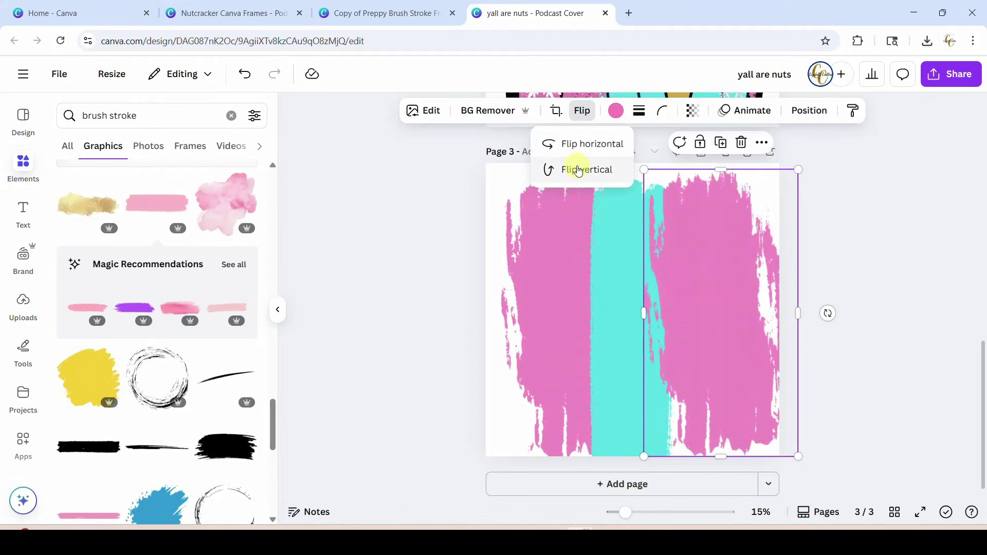
pyautogui.click(578, 170)
pyautogui.moveTo(730, 289); pyautogui.dragTo(714, 286)
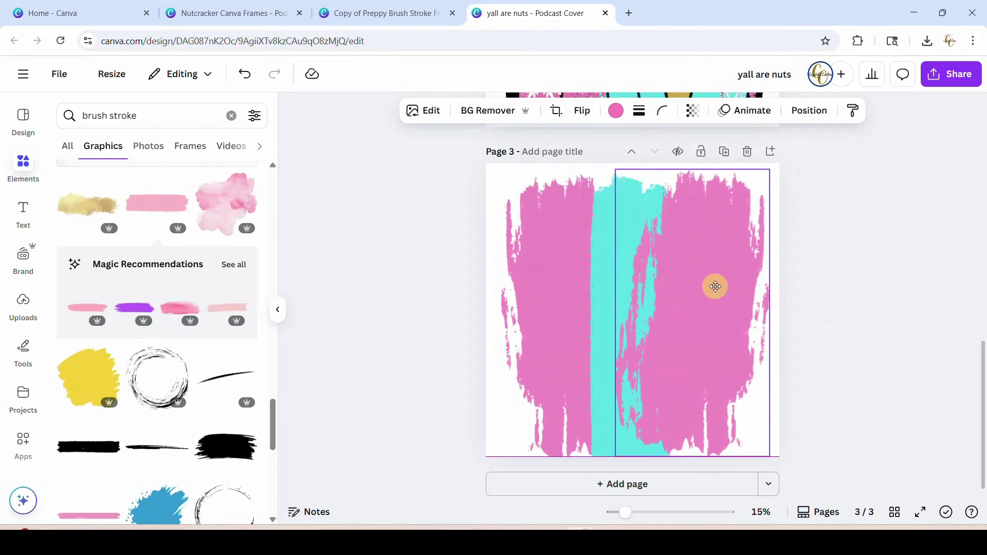
# - Send the right pink stroke behind the turquoise stroke
pyautogui.click(810, 122)
pyautogui.click(234, 211)
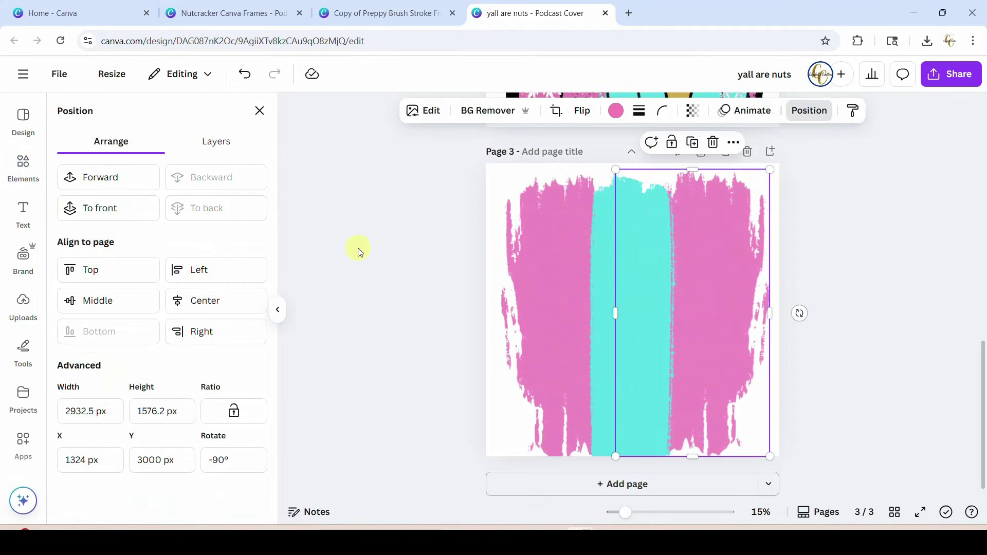
pyautogui.click(370, 297)
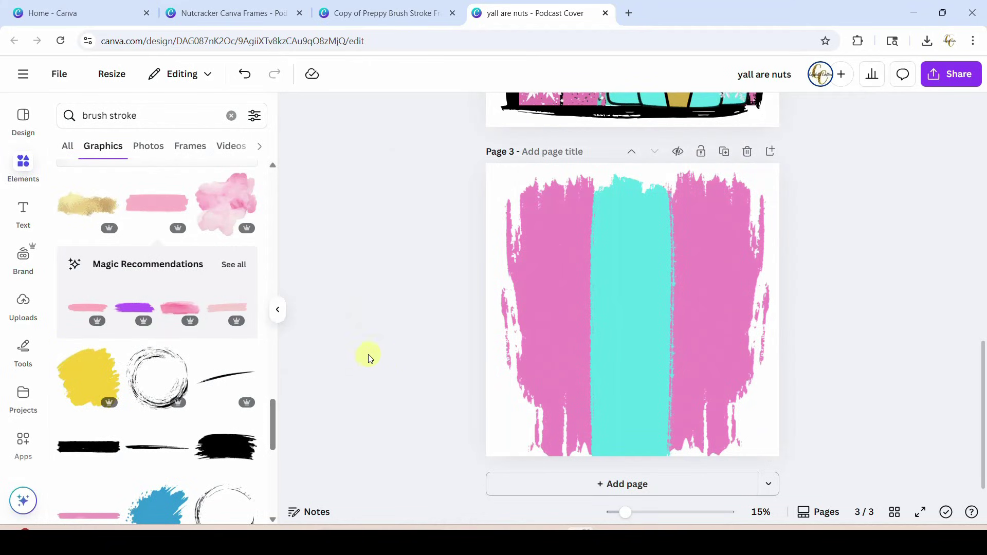
# - Group the pink, turquoise and pink strokes and enlarge the group across page 3
pyautogui.moveTo(386, 327); pyautogui.dragTo(760, 342)
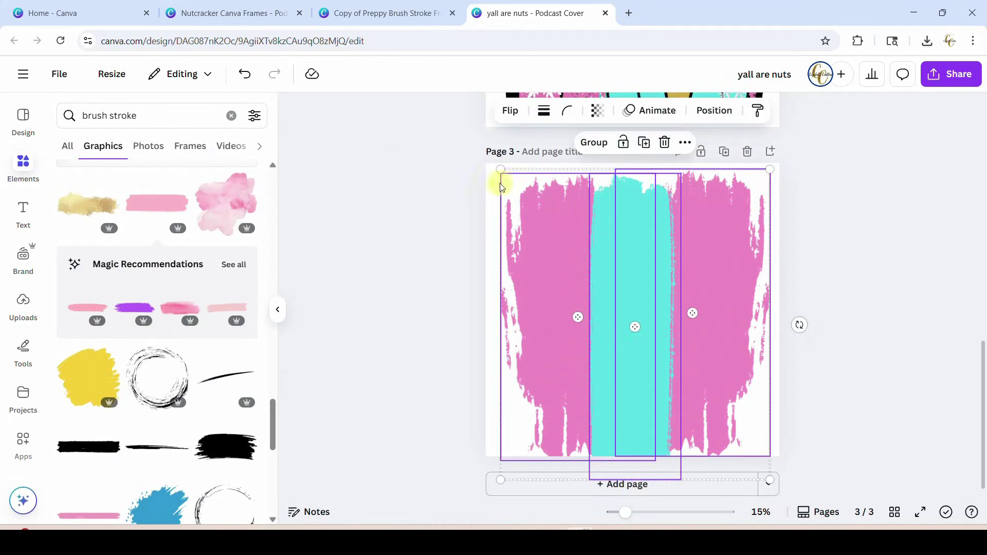
pyautogui.click(593, 146)
pyautogui.moveTo(767, 478); pyautogui.dragTo(812, 508)
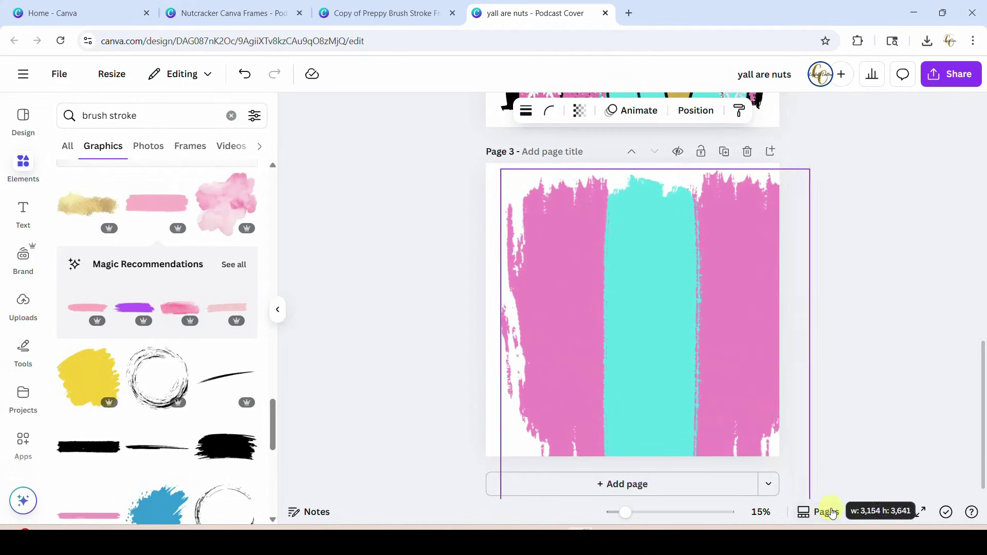
pyautogui.moveTo(674, 396)
pyautogui.mouseDown()
pyautogui.moveTo(652, 374)
pyautogui.moveTo(654, 385)
pyautogui.mouseUp()
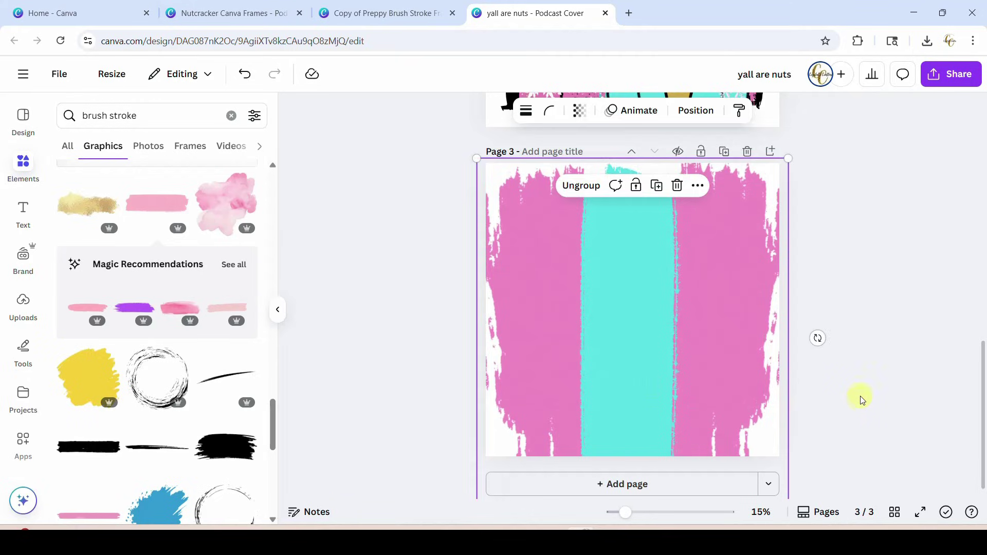
pyautogui.click(861, 397)
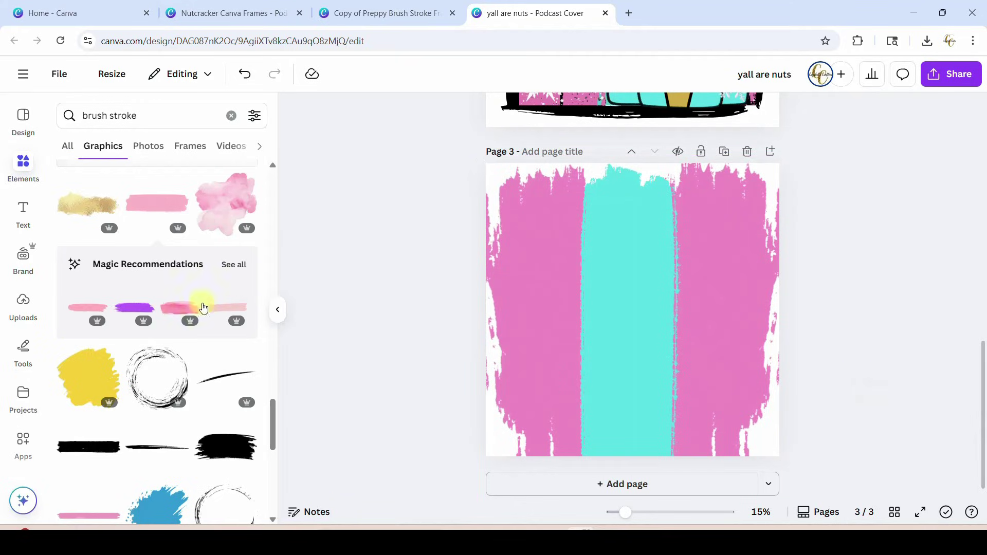
pyautogui.scroll(-4, 176, 467)
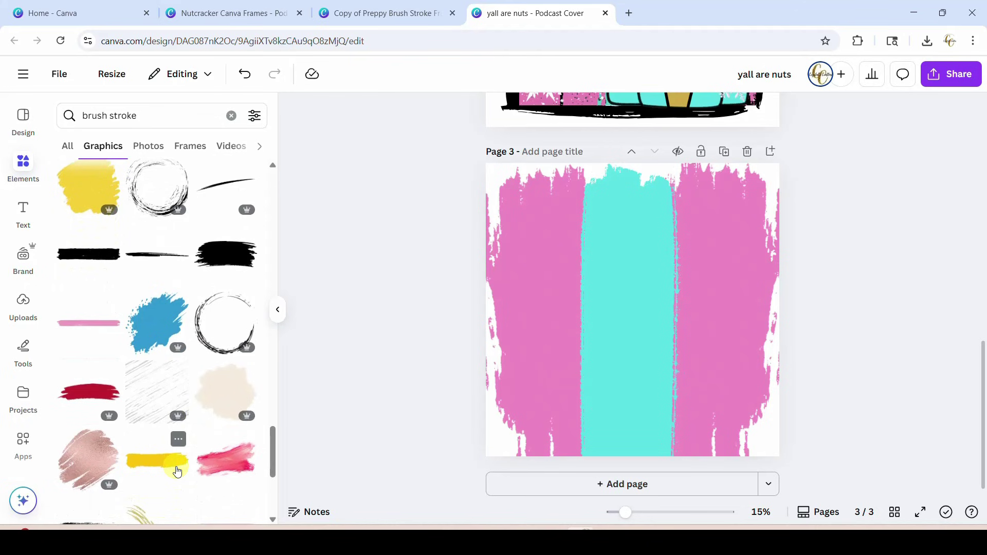
pyautogui.scroll(5, 170, 427)
pyautogui.scroll(5, 828, 400)
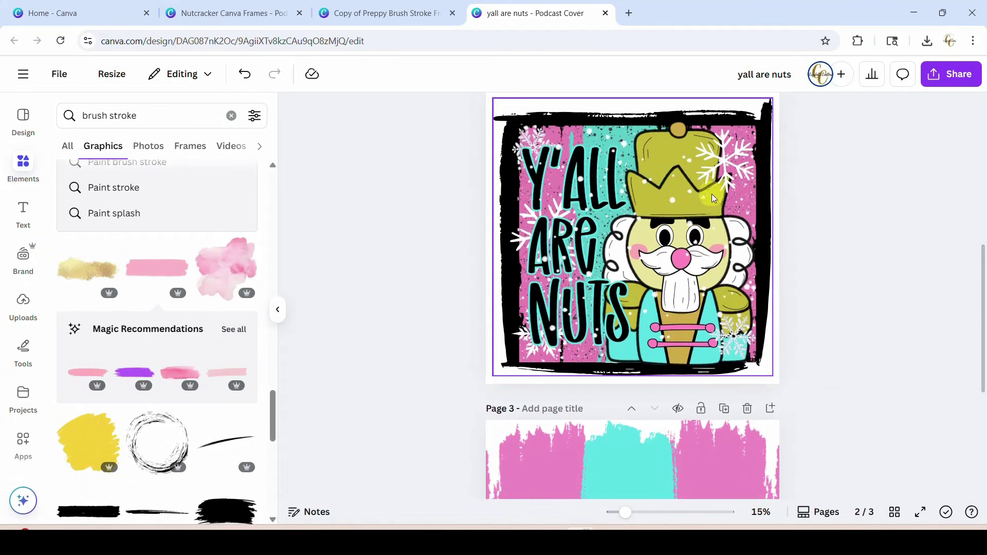
pyautogui.scroll(4, 633, 220)
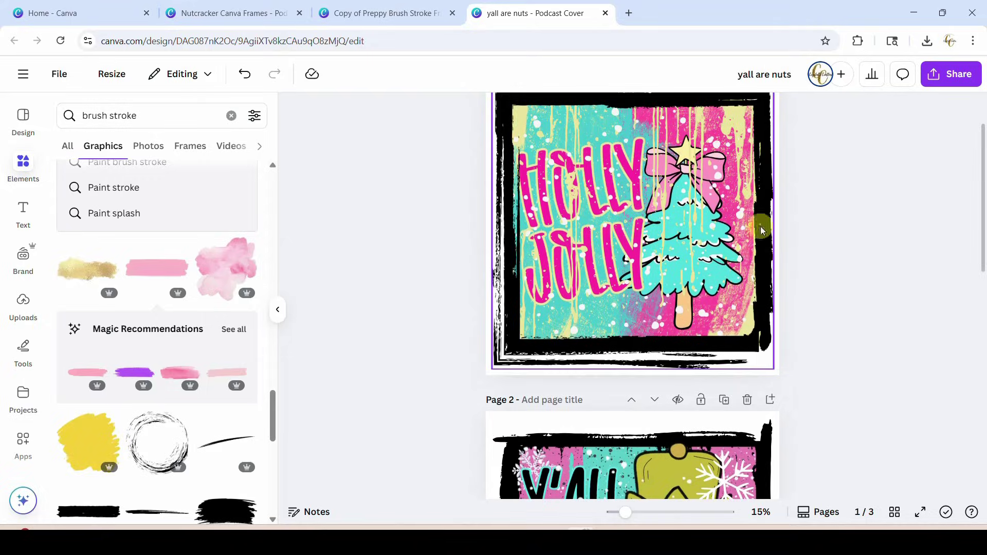
pyautogui.scroll(-8, 841, 311)
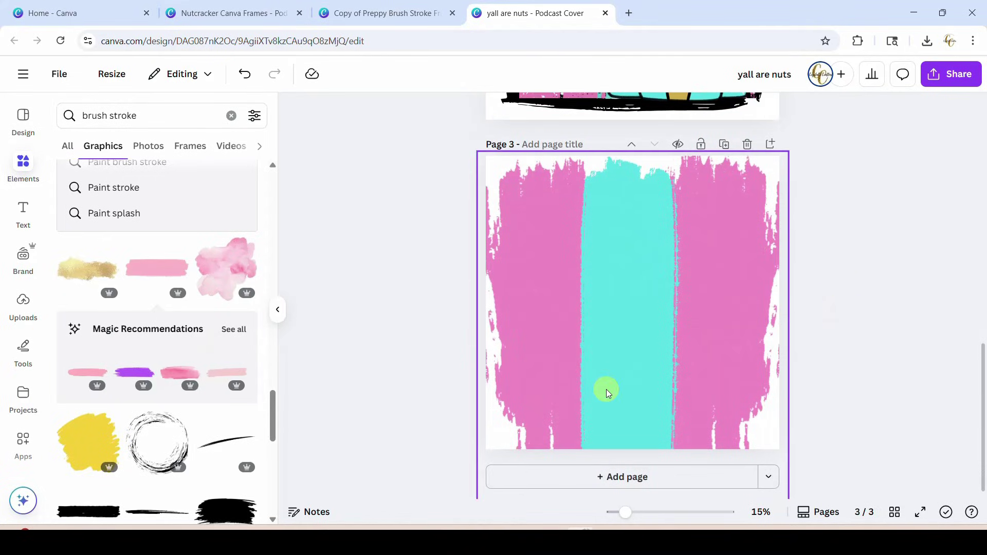
pyautogui.click(546, 477)
pyautogui.scroll(-10, 206, 403)
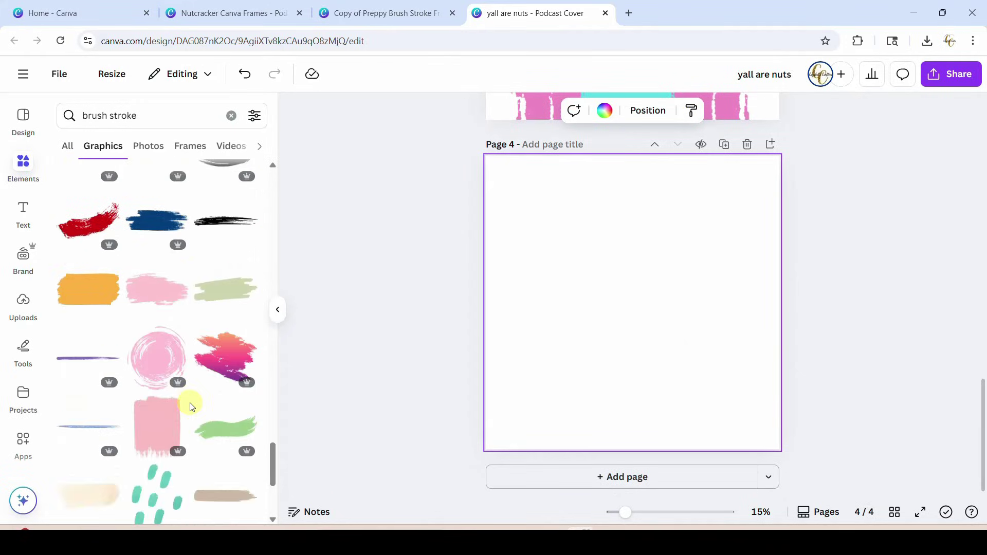
pyautogui.scroll(-5, 190, 406)
pyautogui.scroll(-2, 191, 405)
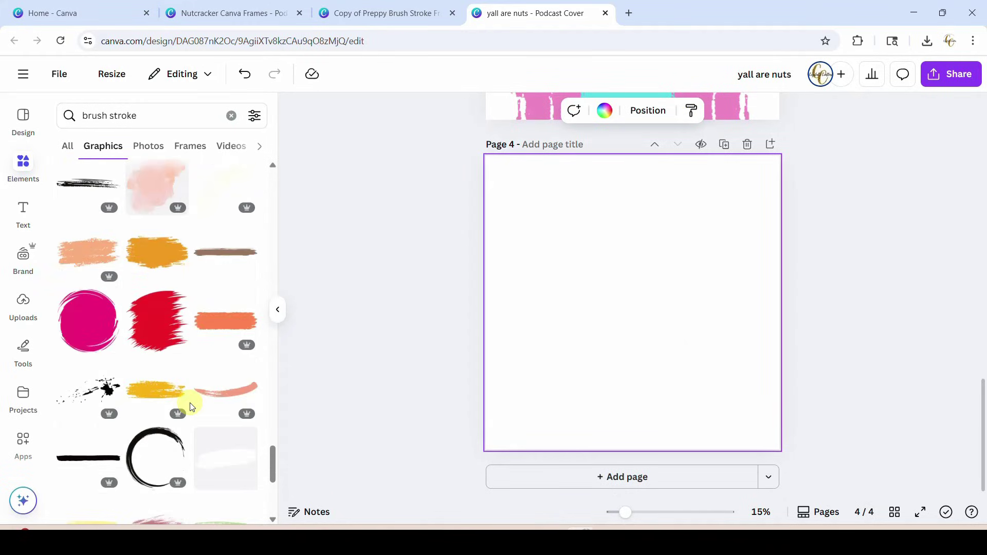
pyautogui.click(91, 253)
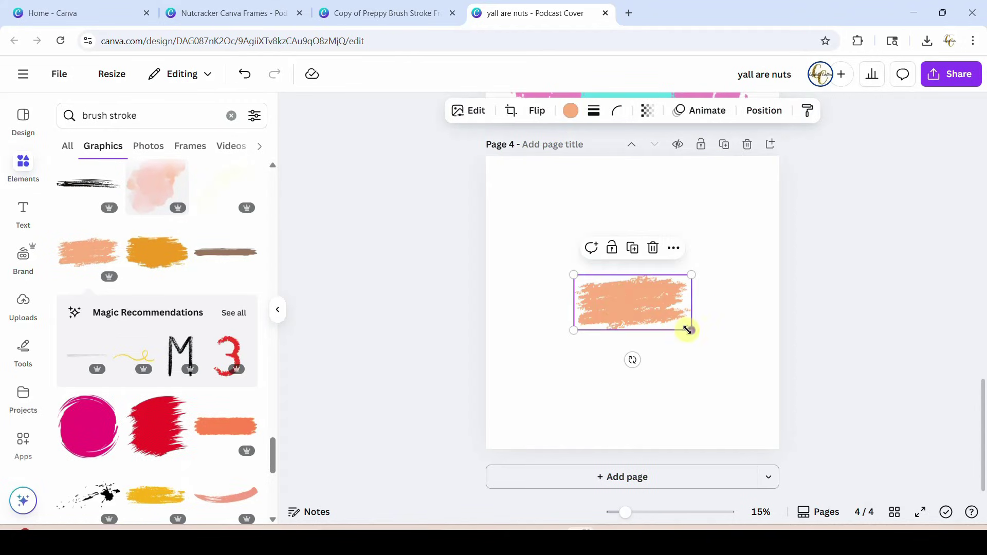
pyautogui.moveTo(692, 332); pyautogui.dragTo(761, 363)
pyautogui.moveTo(574, 362); pyautogui.dragTo(503, 395)
pyautogui.click(571, 111)
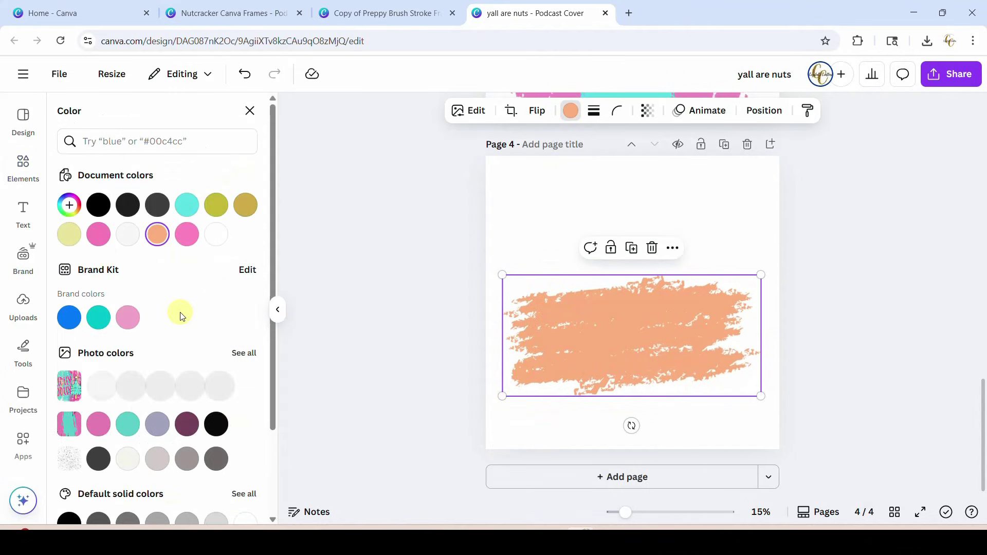
pyautogui.click(186, 233)
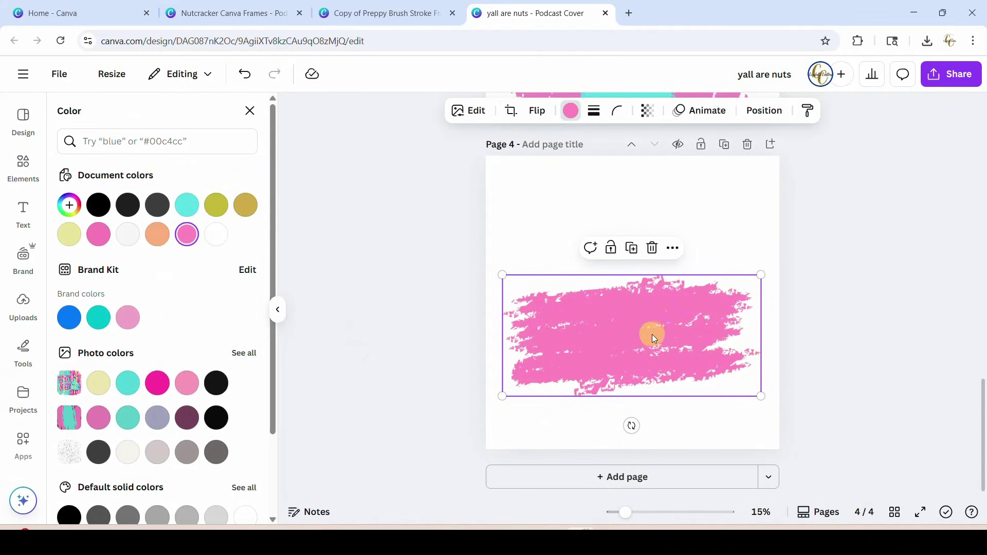
pyautogui.moveTo(650, 361); pyautogui.dragTo(647, 338)
pyautogui.hotkey('ctrl', 'a')
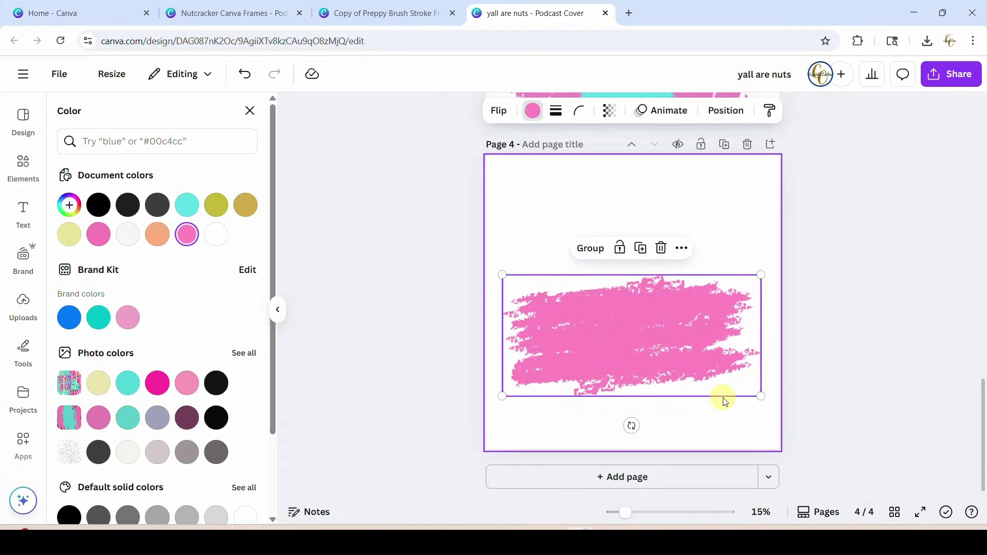
pyautogui.press('Delete')
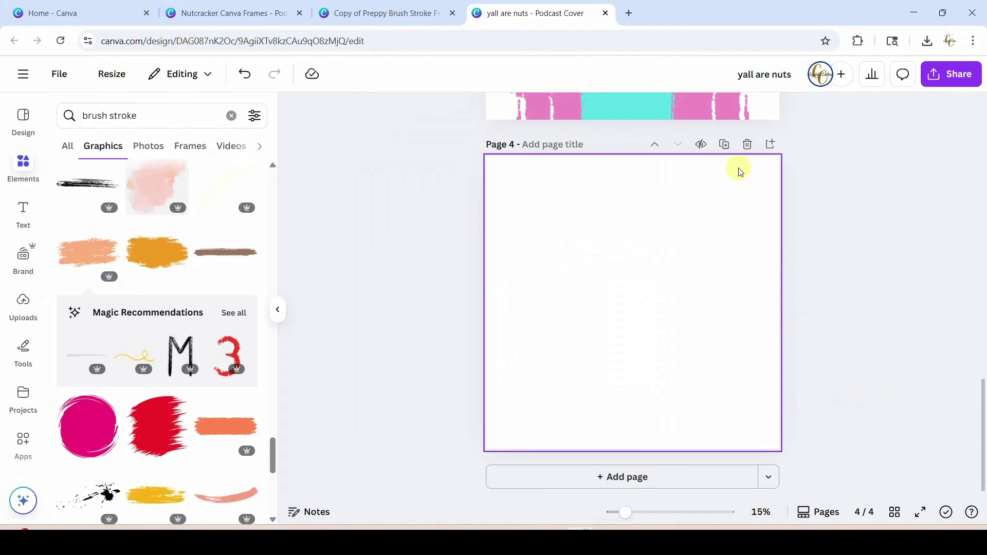
pyautogui.click(747, 144)
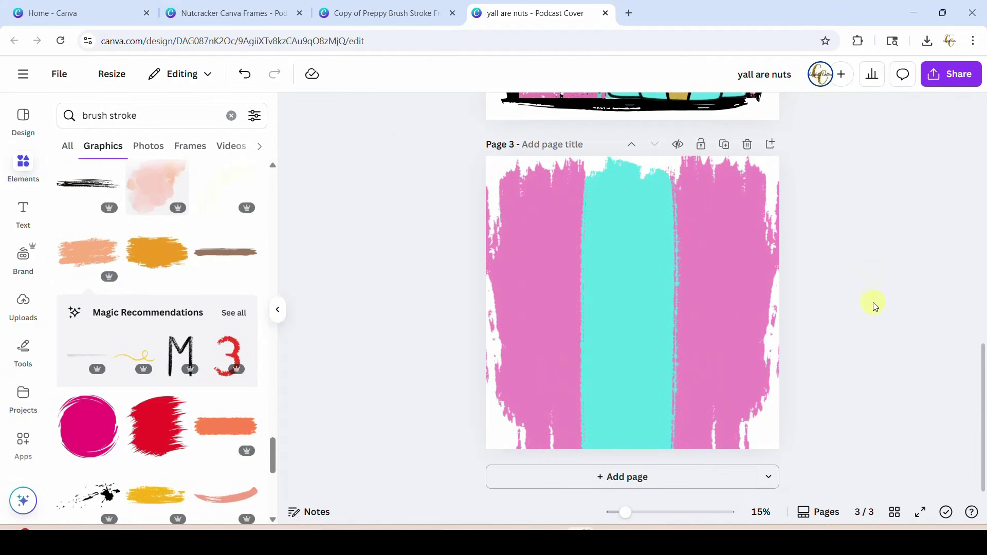
# - Clear the brush stroke search and scroll up to page 2's Y'all Are Nuts nutcracker
pyautogui.scroll(3, 877, 315)
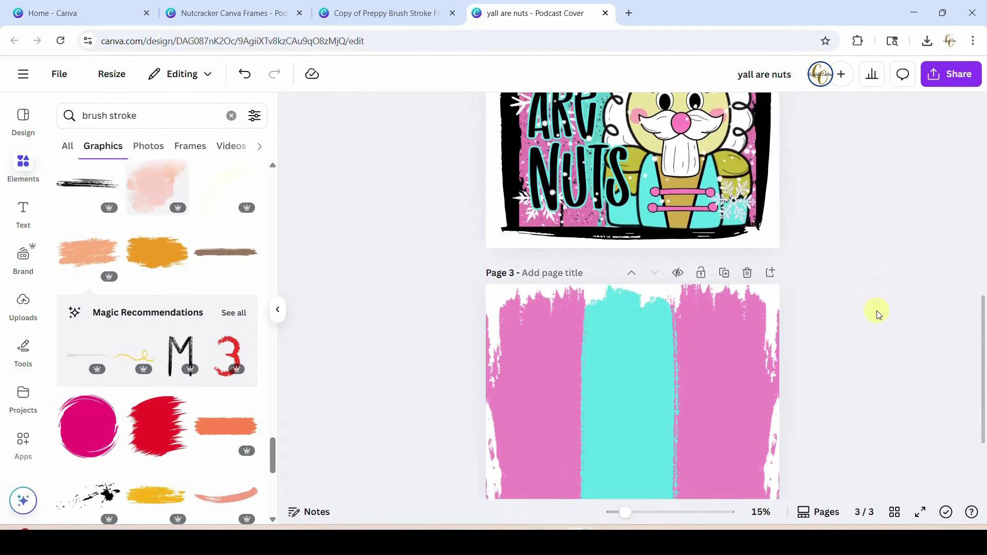
pyautogui.scroll(5, 877, 315)
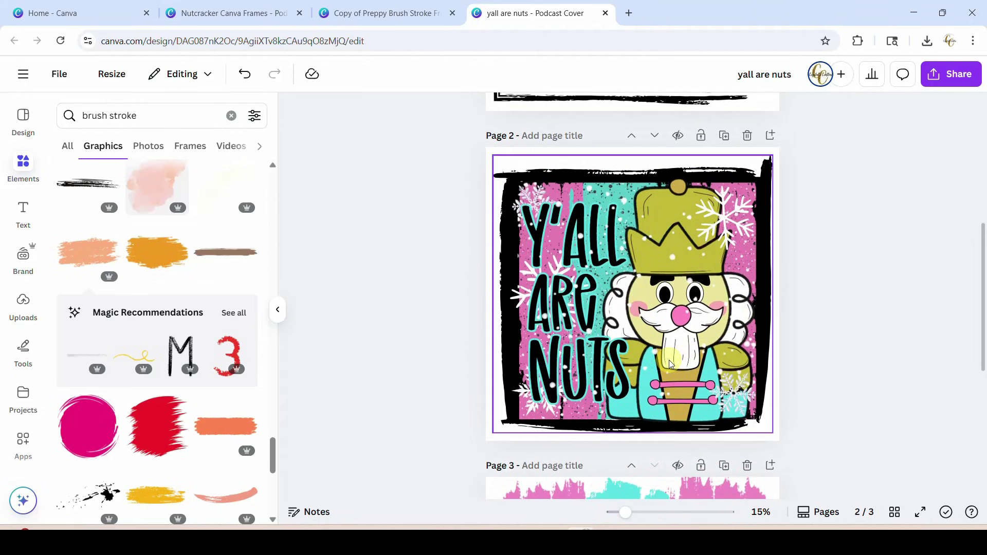
pyautogui.scroll(8, 886, 363)
pyautogui.scroll(-15, 889, 364)
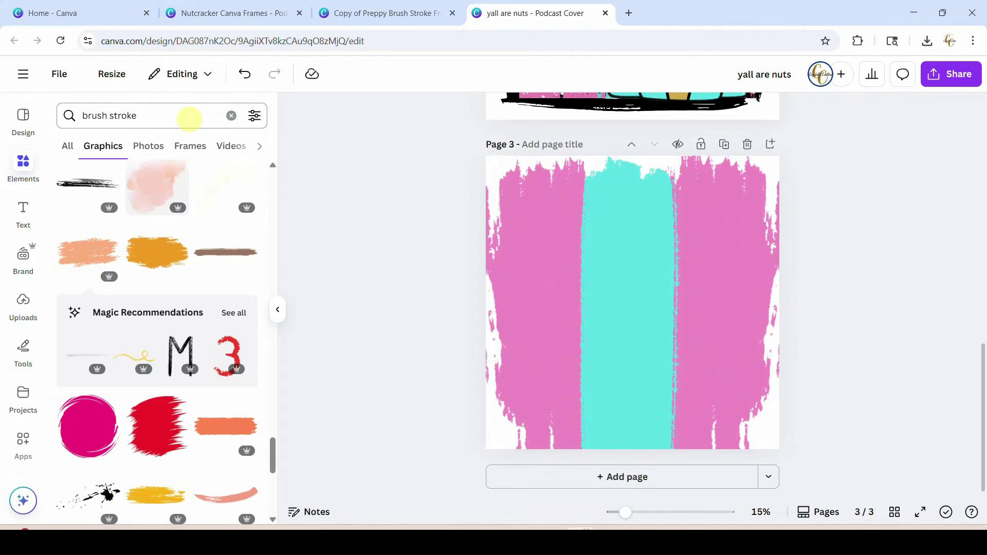
pyautogui.click(231, 116)
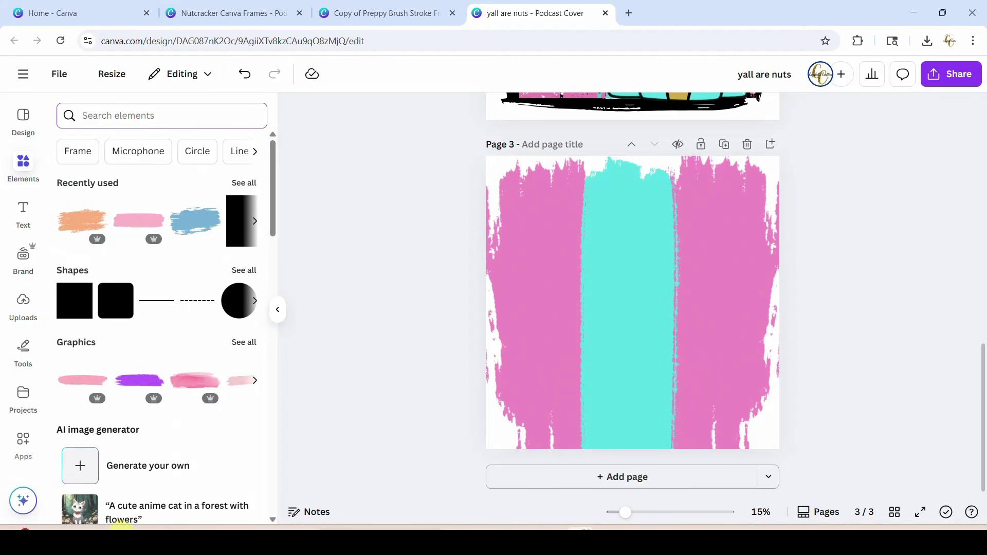
pyautogui.scroll(5, 379, 290)
pyautogui.scroll(2, 660, 282)
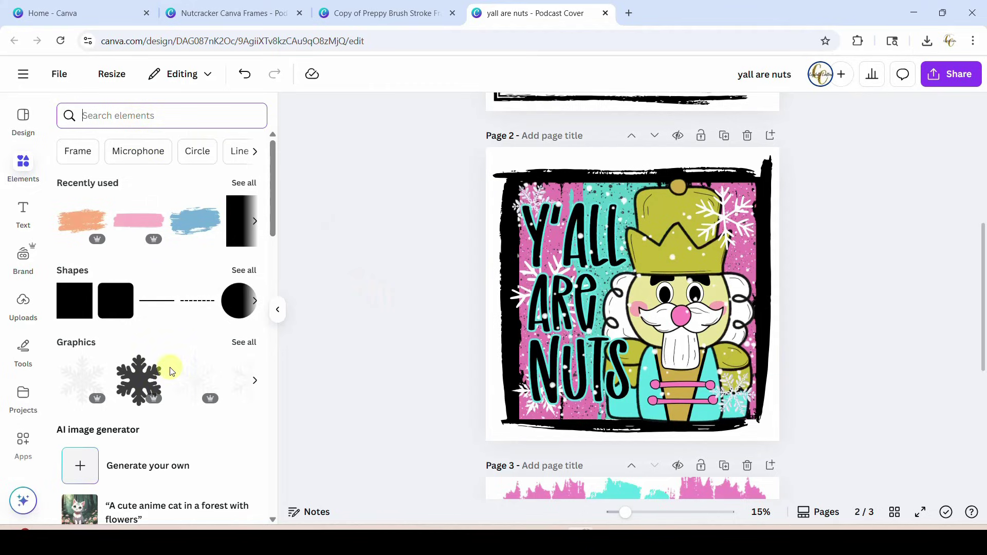
# - Search 'preppy christmas tree' graphics and add the pink-and-mint tree to page 3
pyautogui.write('preppy c')
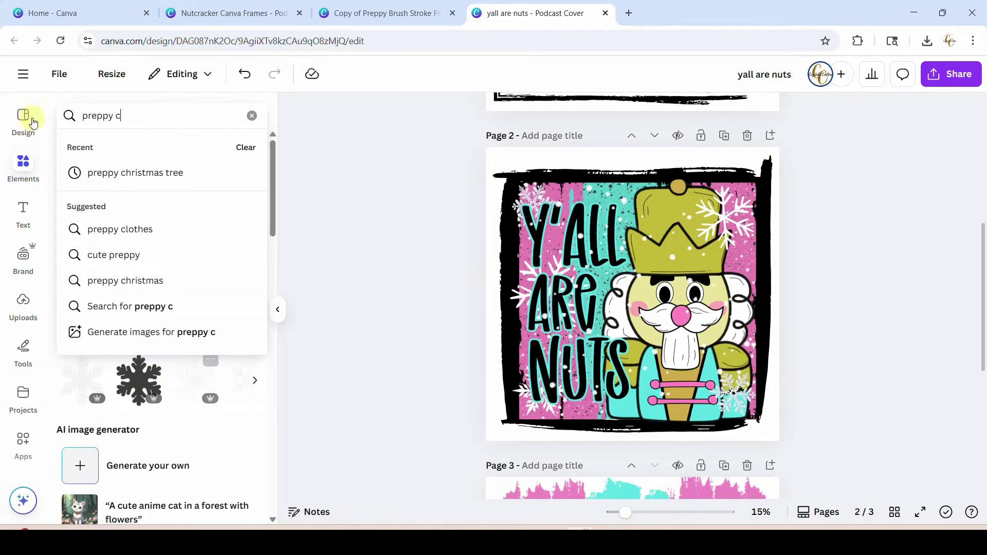
pyautogui.click(132, 183)
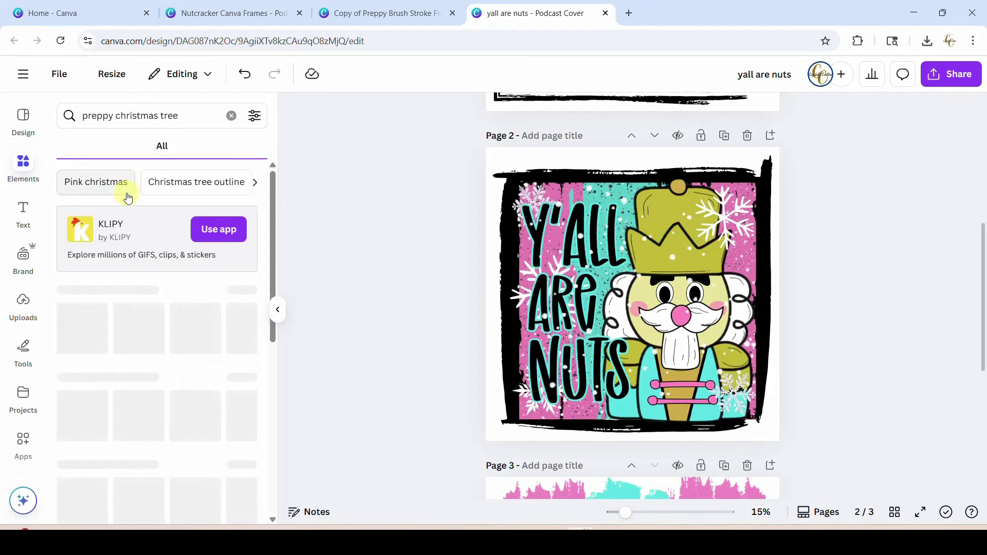
pyautogui.click(109, 153)
pyautogui.scroll(-10, 191, 348)
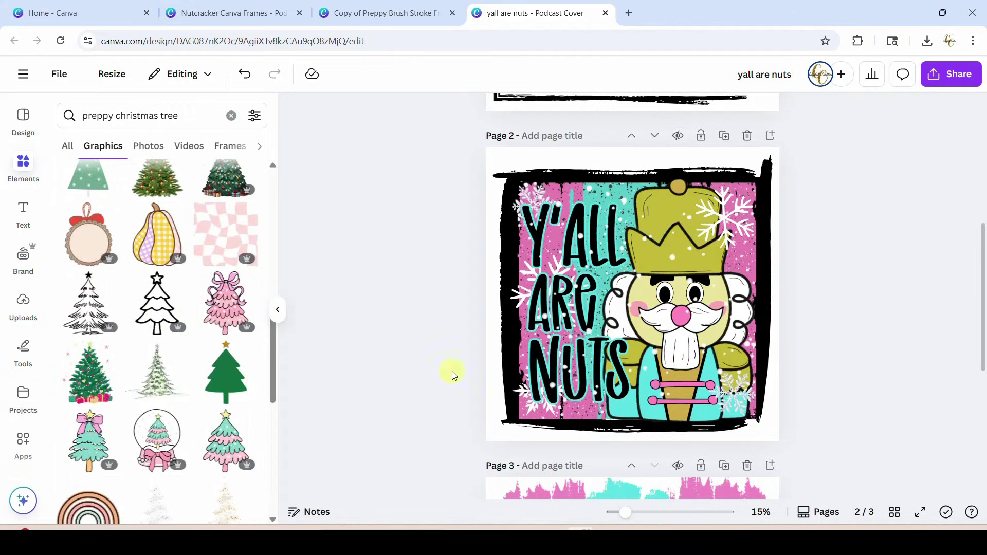
pyautogui.scroll(-5, 578, 402)
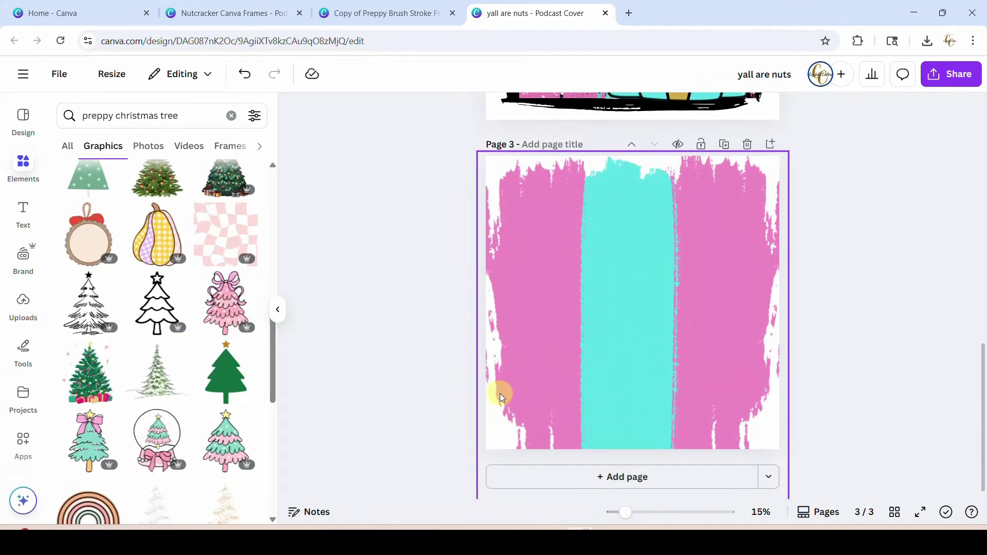
pyautogui.click(222, 450)
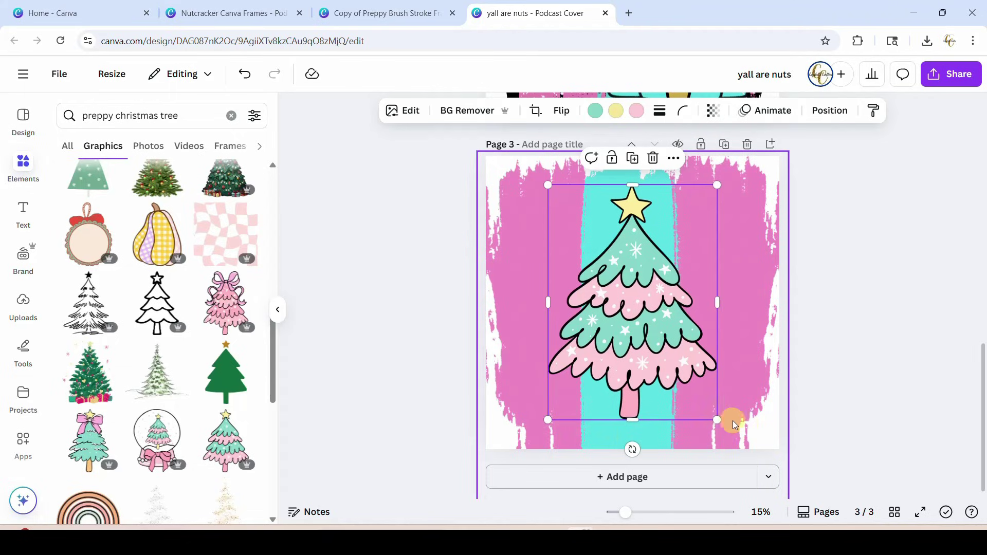
# - Move the tree to page 3's right edge, recolouring its mint to turquoise #5ce1e6 and pink to the document pink
pyautogui.moveTo(646, 353); pyautogui.dragTo(701, 361)
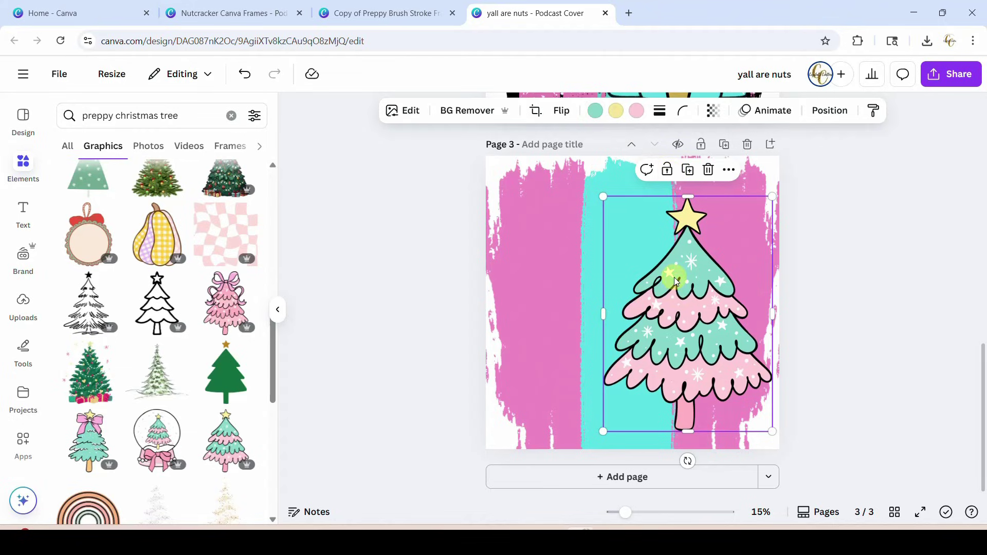
pyautogui.click(597, 119)
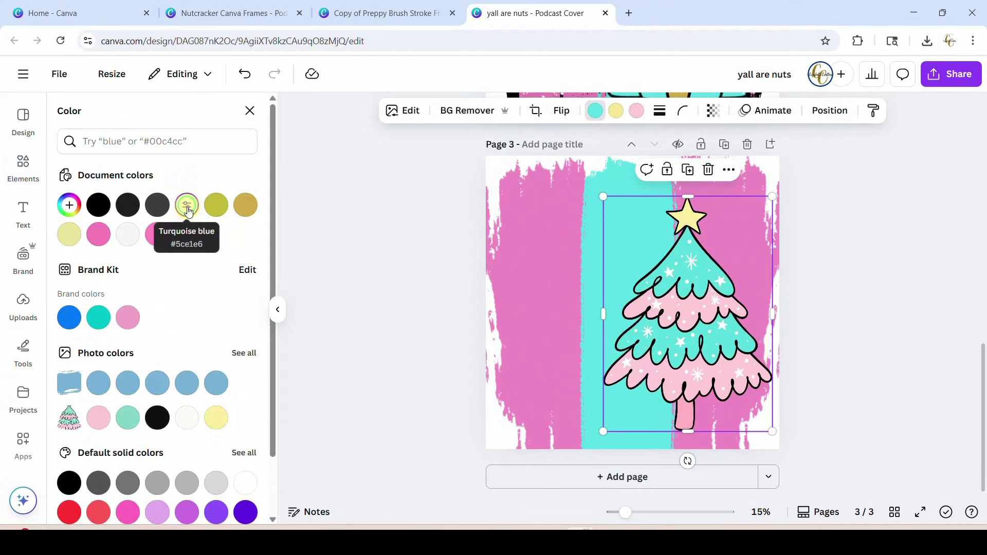
pyautogui.click(638, 113)
pyautogui.click(157, 234)
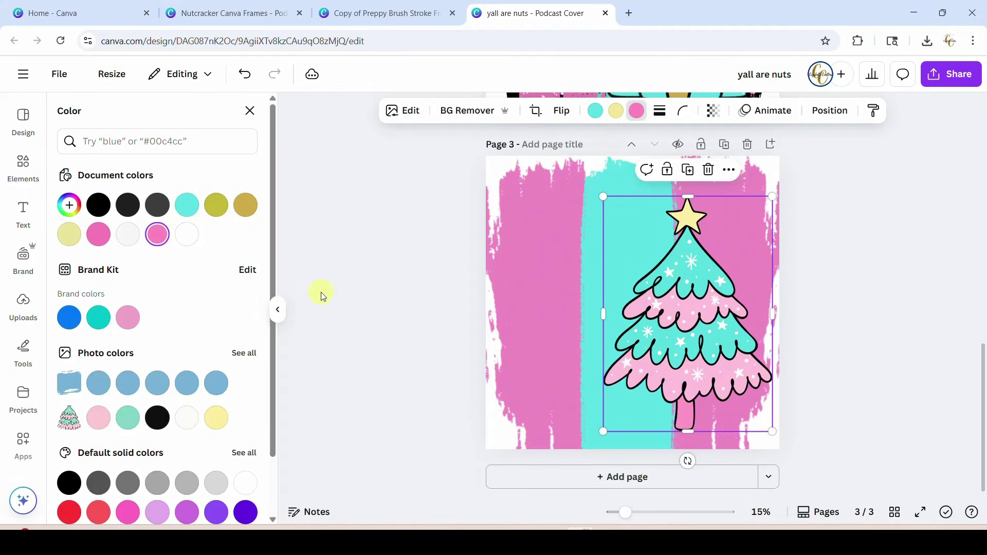
pyautogui.click(357, 330)
pyautogui.click(356, 329)
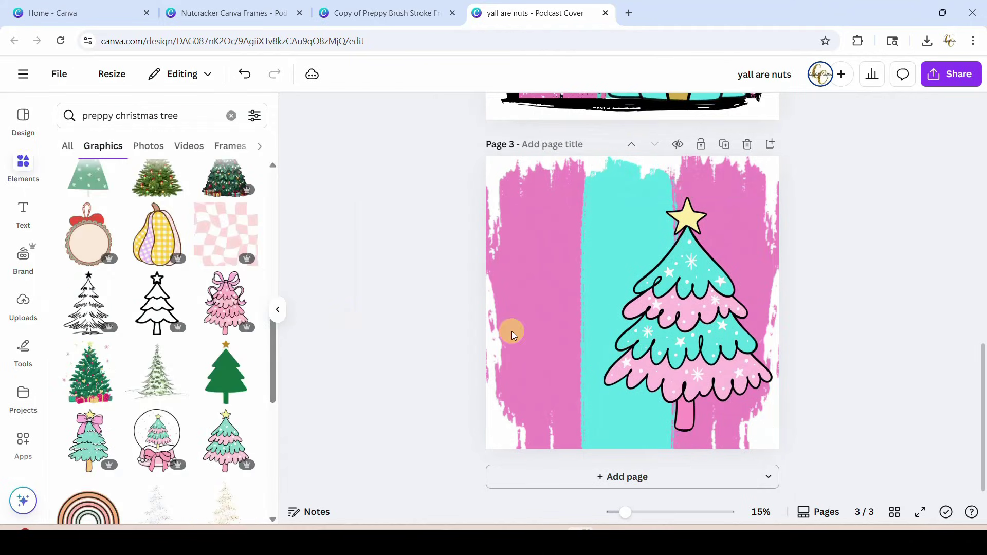
pyautogui.moveTo(662, 337); pyautogui.dragTo(666, 334)
# - Add a large black HOLLY text in the QuarantineAndChill font on the left of page 3
pyautogui.click(538, 363)
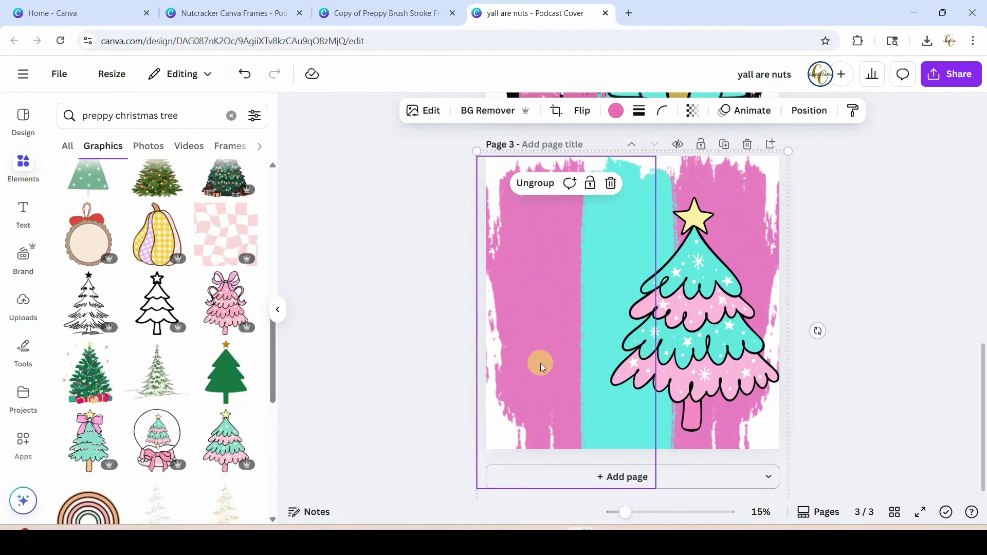
pyautogui.press('t')
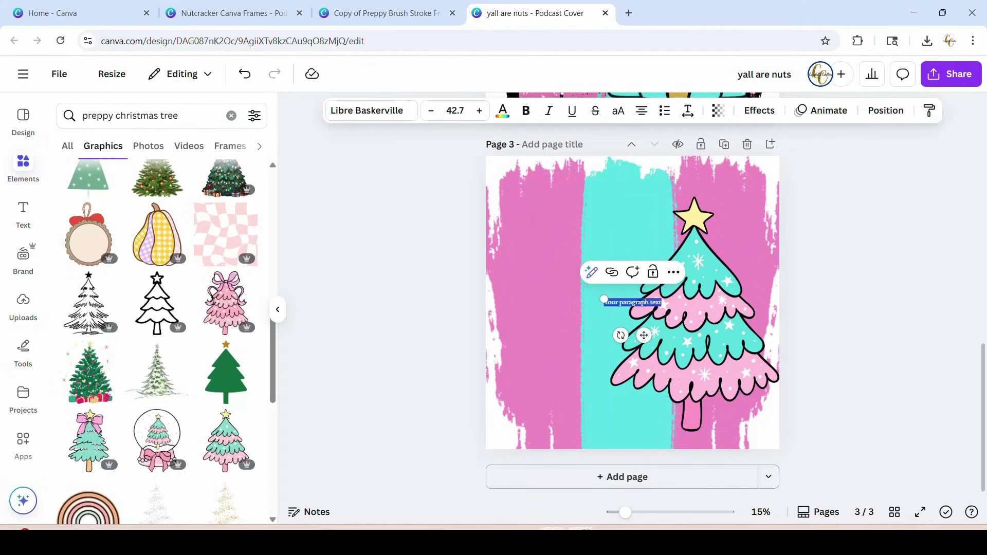
pyautogui.press('capslock')
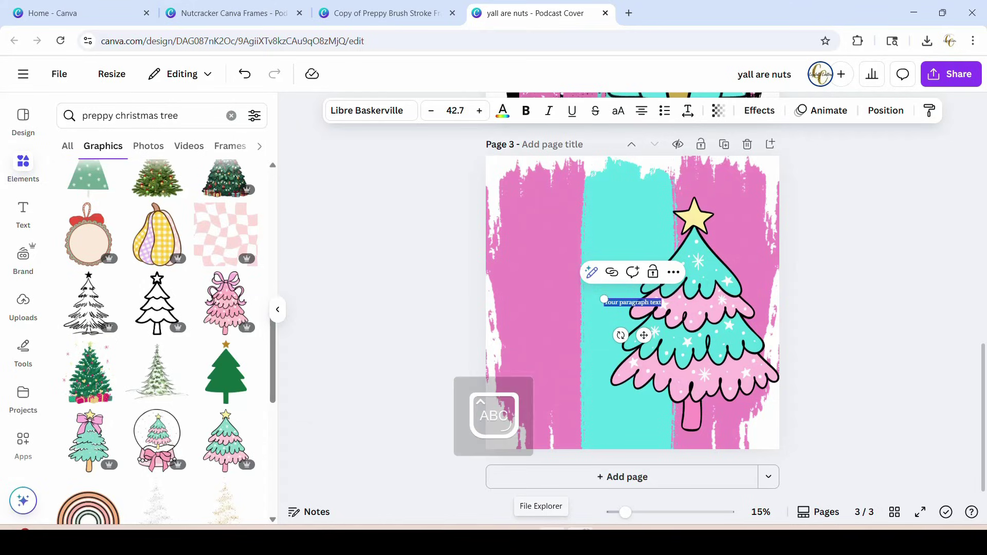
pyautogui.write('Y')
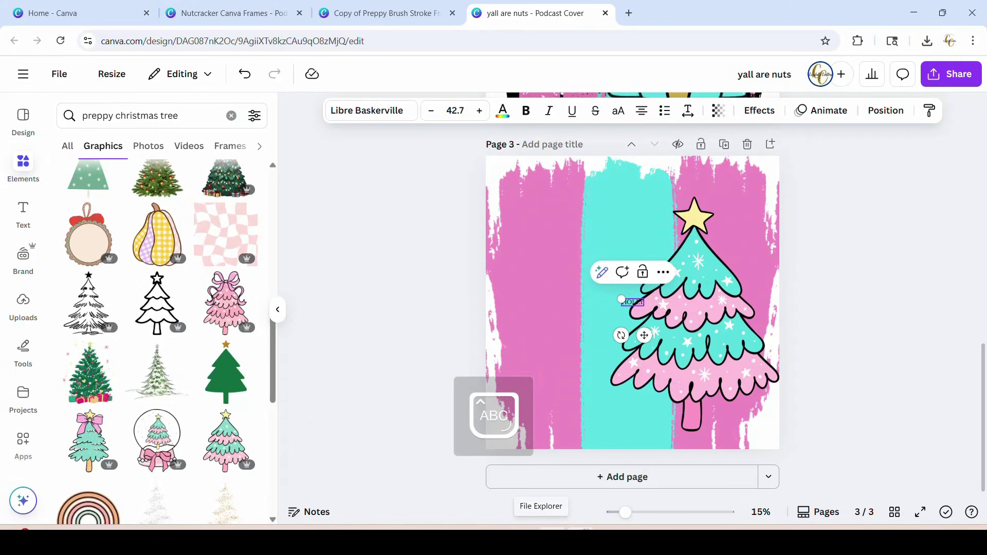
pyautogui.click(363, 110)
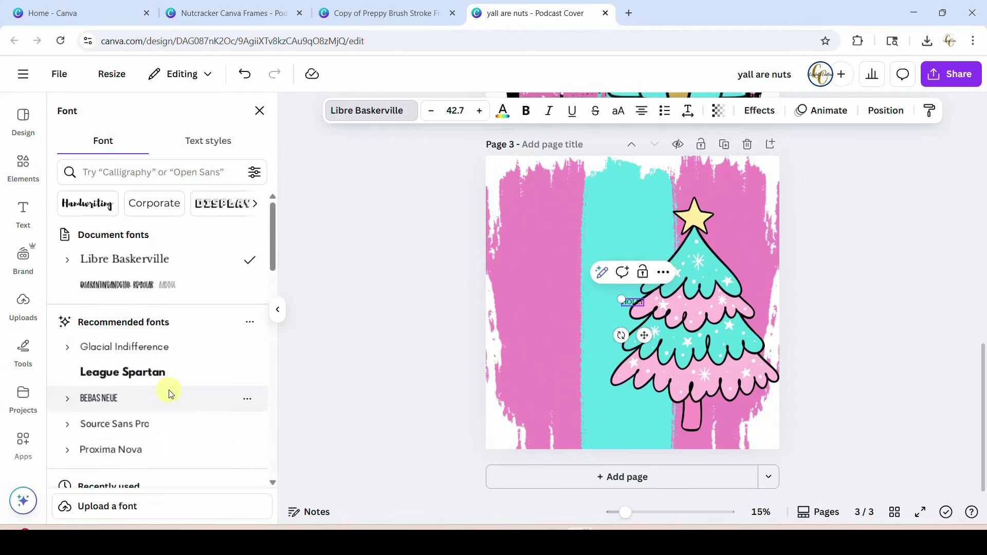
pyautogui.click(104, 287)
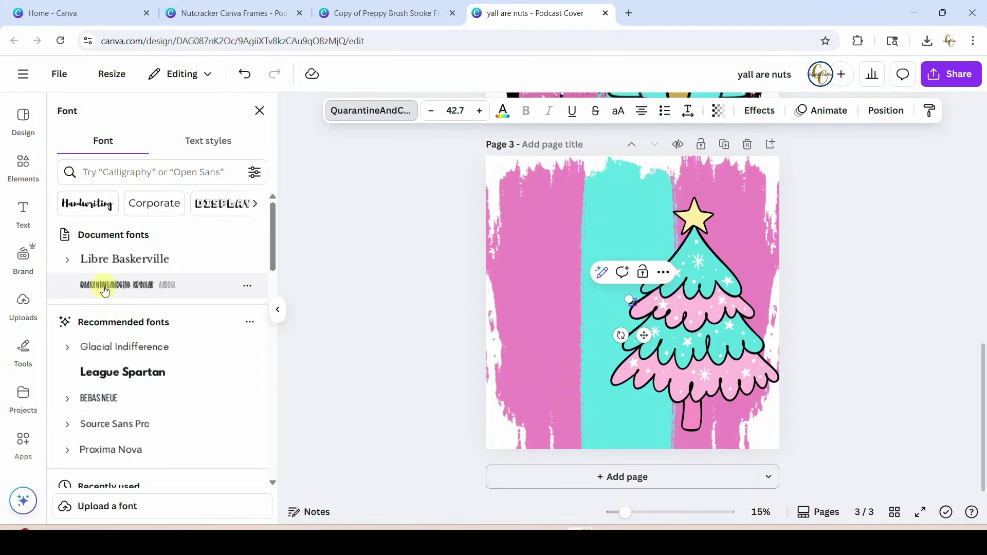
pyautogui.moveTo(630, 298); pyautogui.dragTo(488, 224)
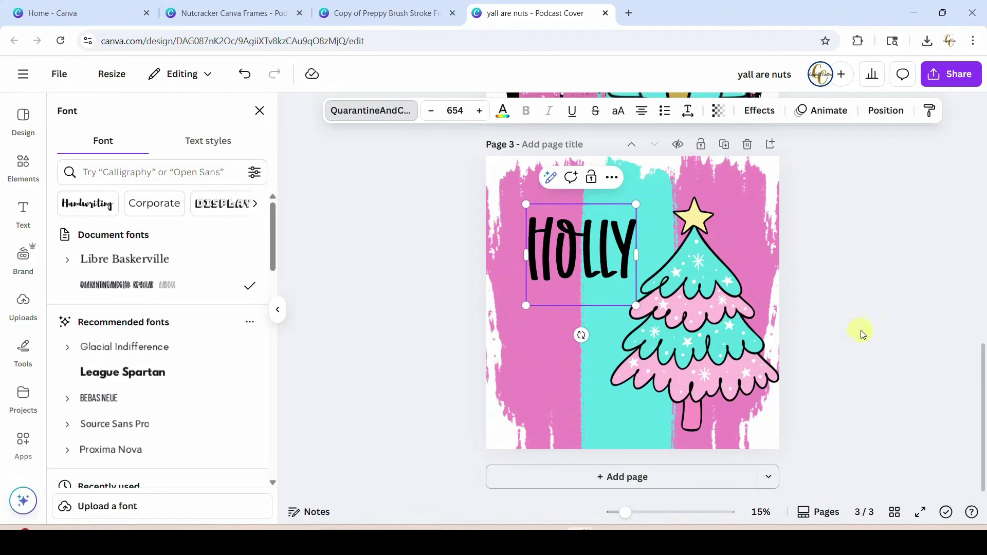
pyautogui.click(431, 332)
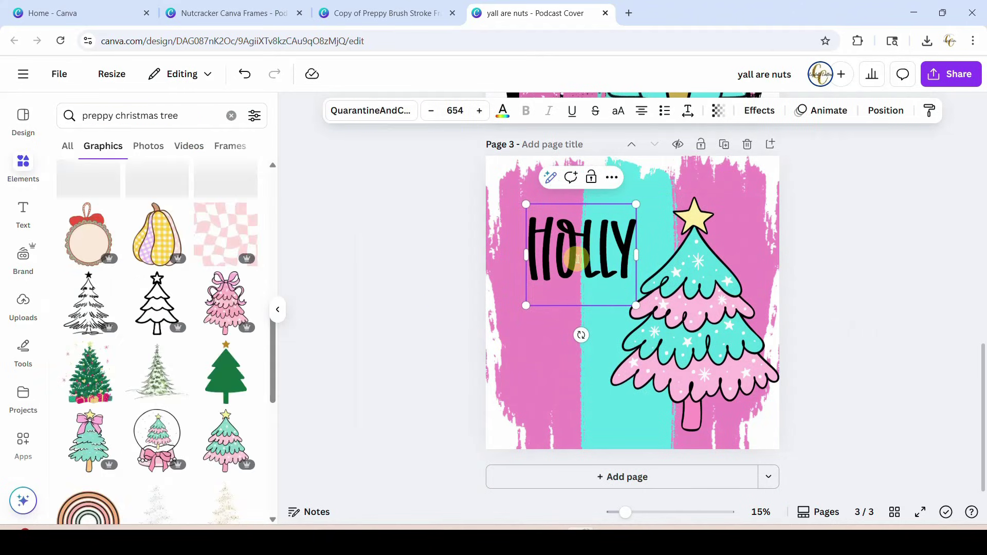
pyautogui.click(571, 268)
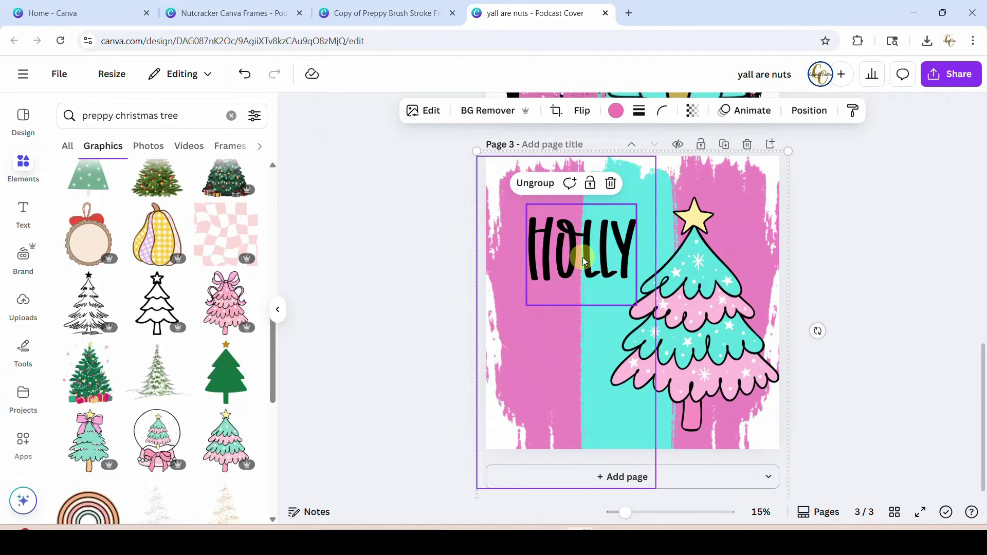
pyautogui.moveTo(583, 257); pyautogui.dragTo(579, 273)
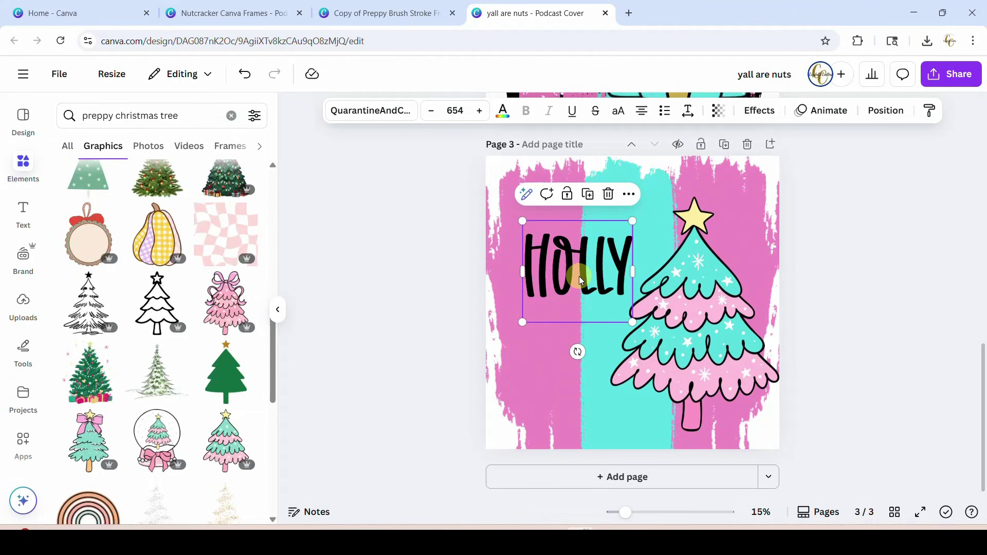
# - Duplicate HOLLY below itself, change the copy to JOLLY, and tighten the spacing between them
pyautogui.moveTo(579, 276); pyautogui.dragTo(584, 355)
pyautogui.doubleClick(584, 355)
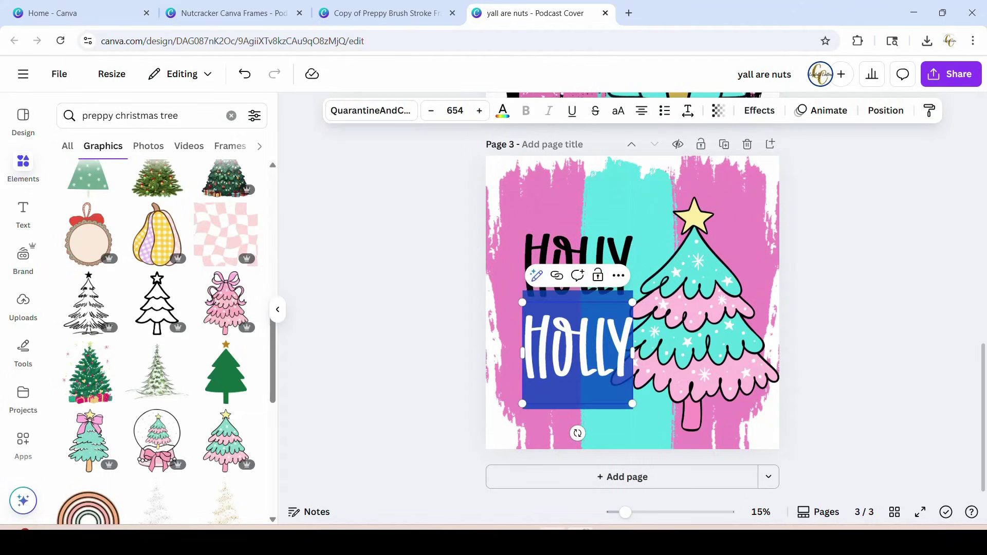
pyautogui.write('J')
pyautogui.press('BackSpace')
pyautogui.write('JOL')
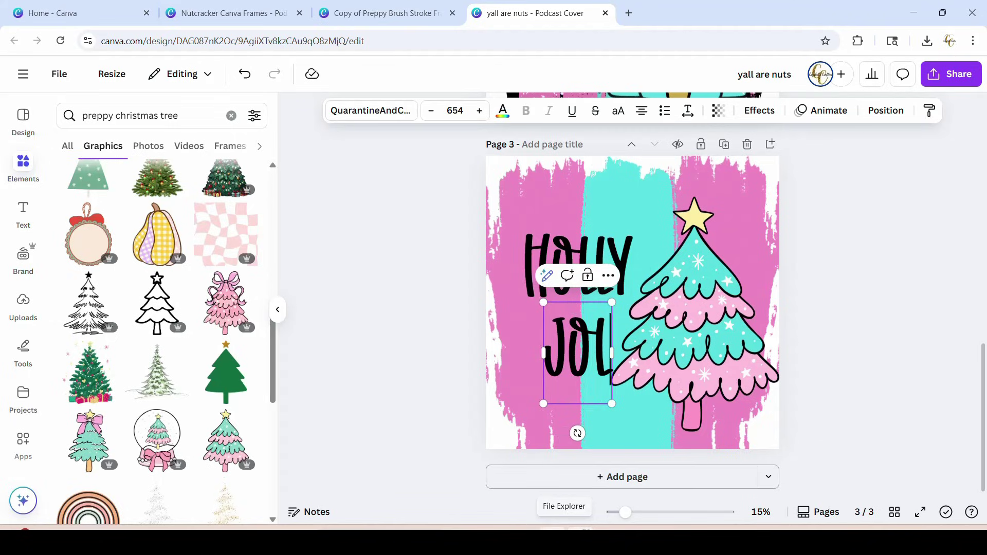
pyautogui.write('LY')
pyautogui.click(599, 199)
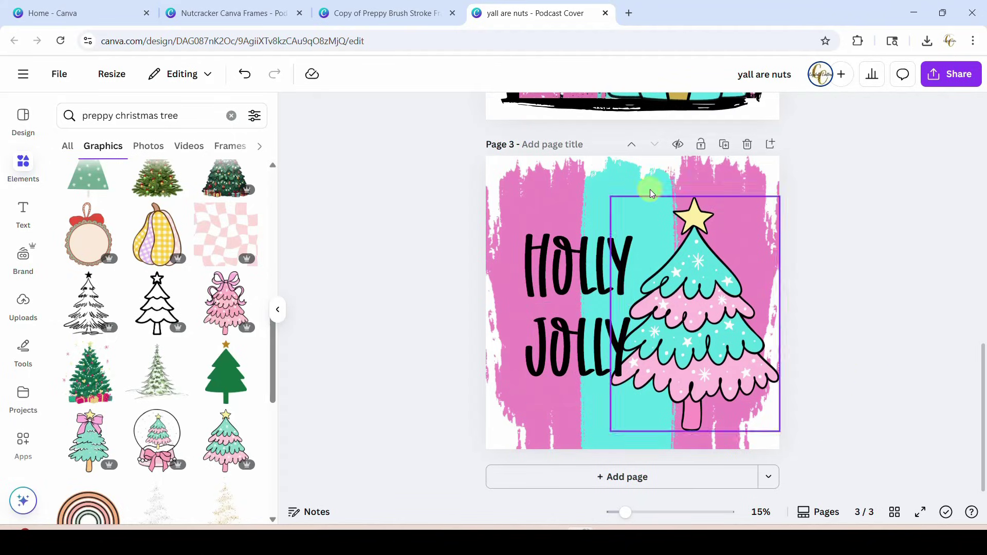
pyautogui.moveTo(577, 257); pyautogui.dragTo(579, 255)
pyautogui.click(568, 359)
pyautogui.moveTo(568, 359); pyautogui.dragTo(569, 343)
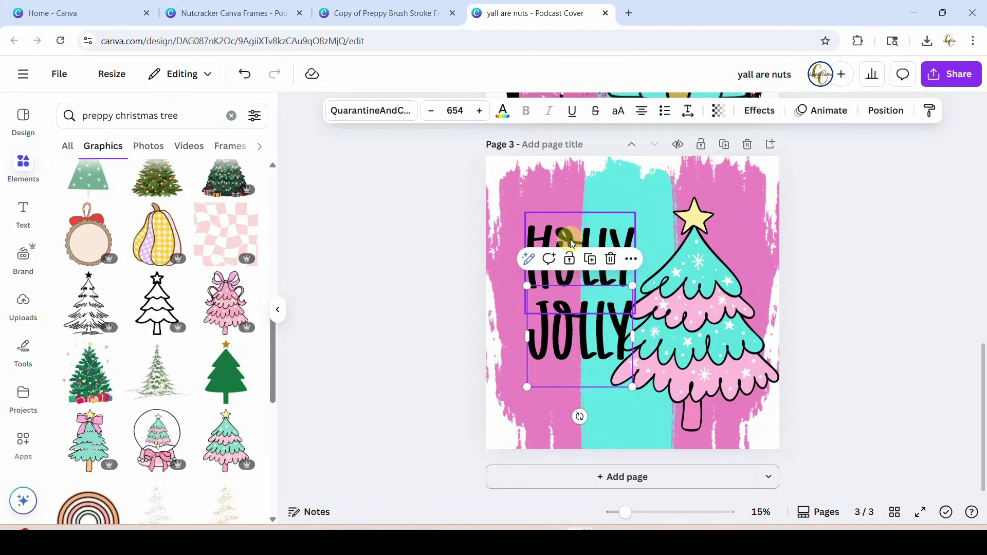
# - Enlarge HOLLY and JOLLY together, tilt them about 12° and reposition them beside the tree
pyautogui.keyDown('shift'); pyautogui.click(571, 243); pyautogui.keyUp('shift')
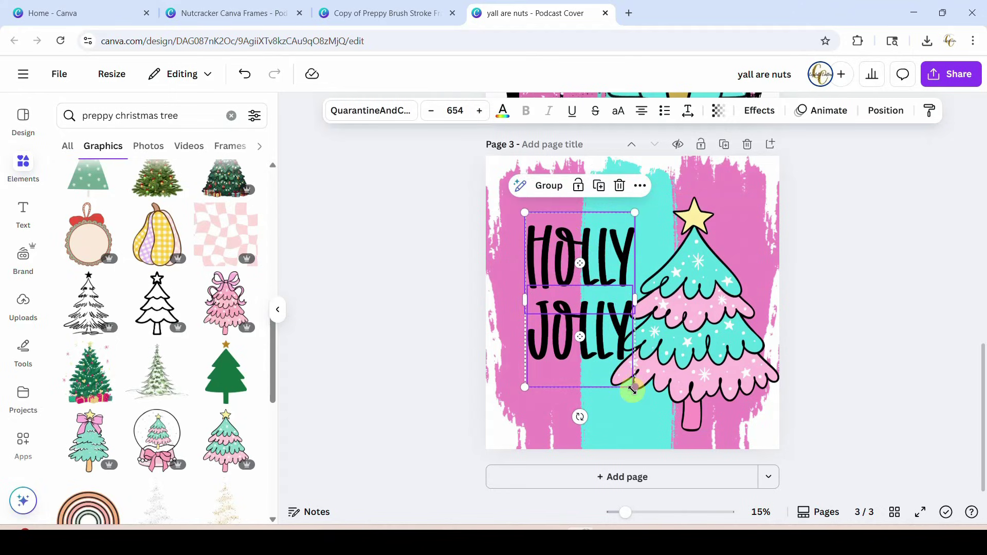
pyautogui.moveTo(633, 388); pyautogui.dragTo(668, 440)
pyautogui.moveTo(608, 465); pyautogui.dragTo(621, 458)
pyautogui.moveTo(577, 387); pyautogui.dragTo(597, 382)
# - Clear the selection, reselect both words, and end with only HOLLY selected
pyautogui.click(401, 352)
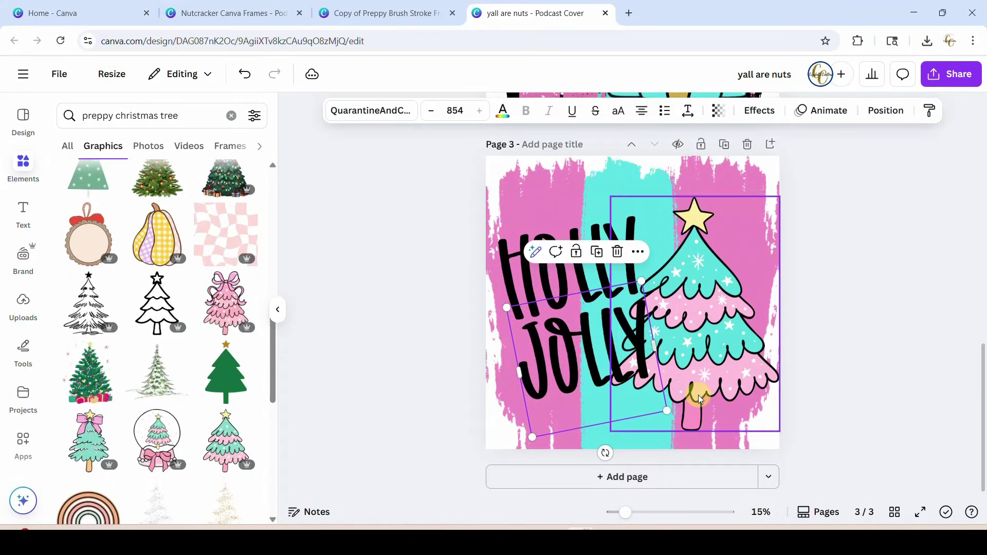
pyautogui.click(408, 273)
pyautogui.click(539, 272)
pyautogui.keyDown('shift'); pyautogui.click(560, 362); pyautogui.keyUp('shift')
pyautogui.click(744, 106)
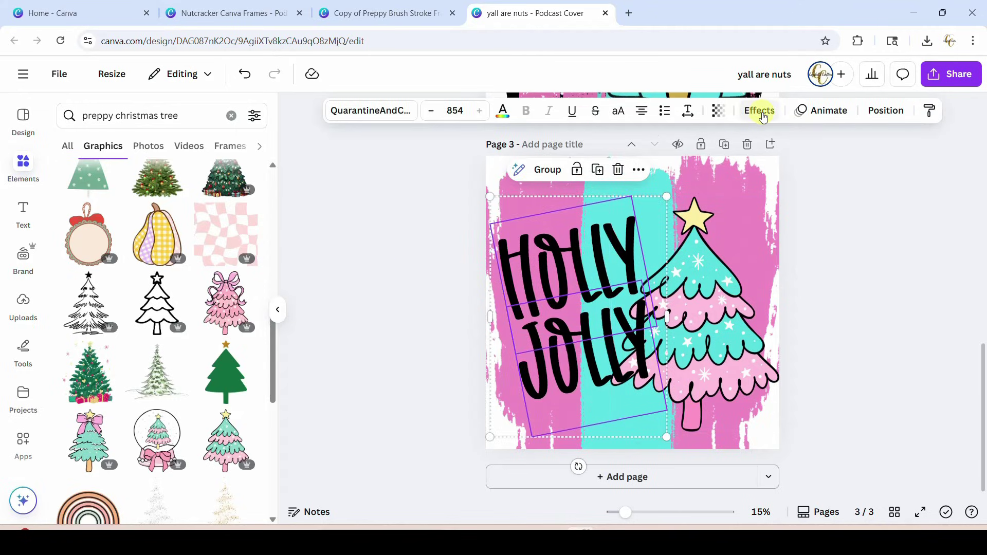
pyautogui.click(513, 282)
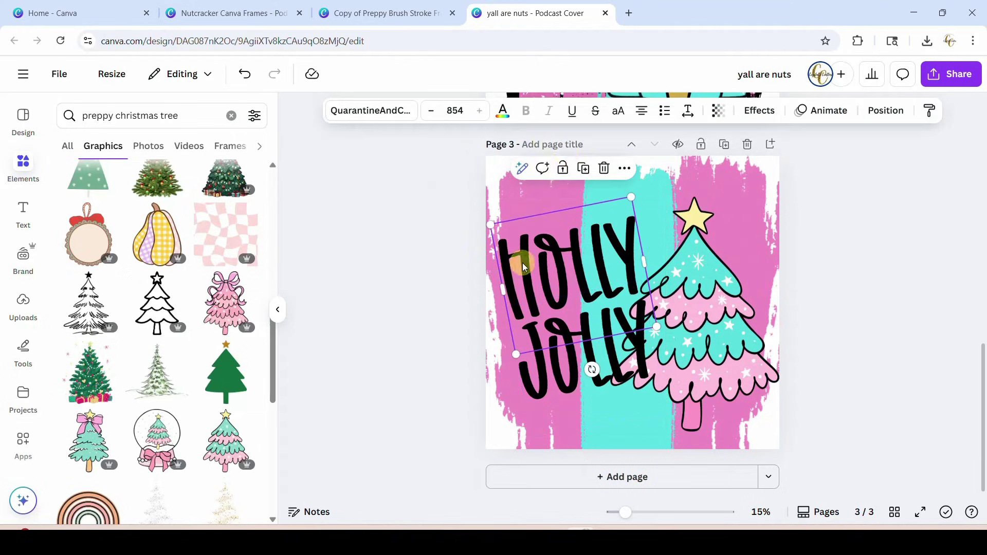
# - Make the HOLLY text turquoise, then select the black JOLLY text
pyautogui.click(502, 110)
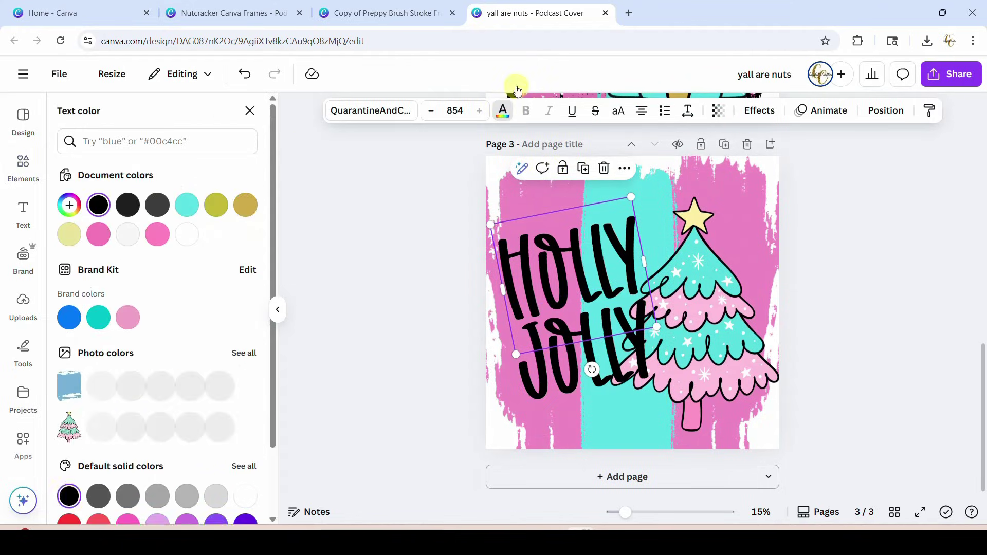
pyautogui.click(187, 204)
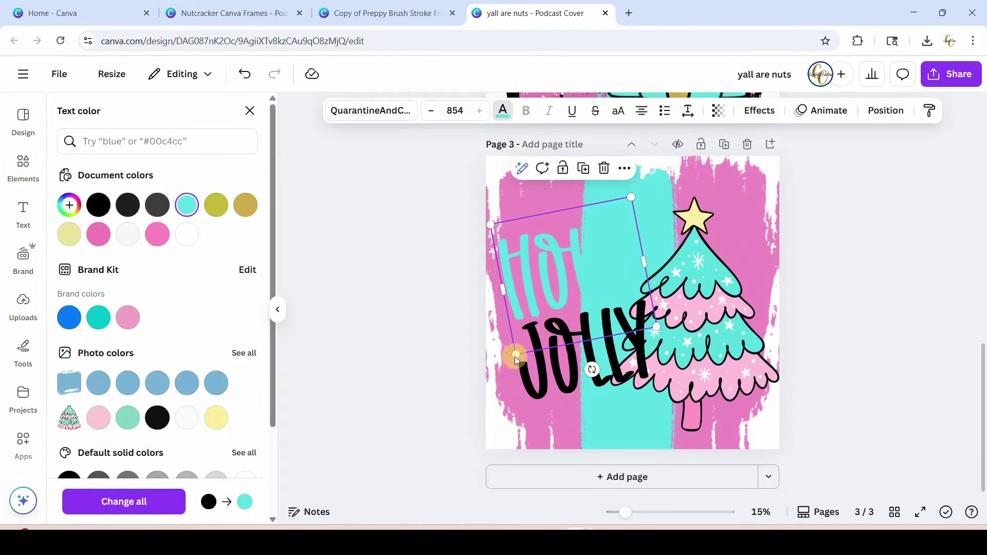
pyautogui.click(537, 389)
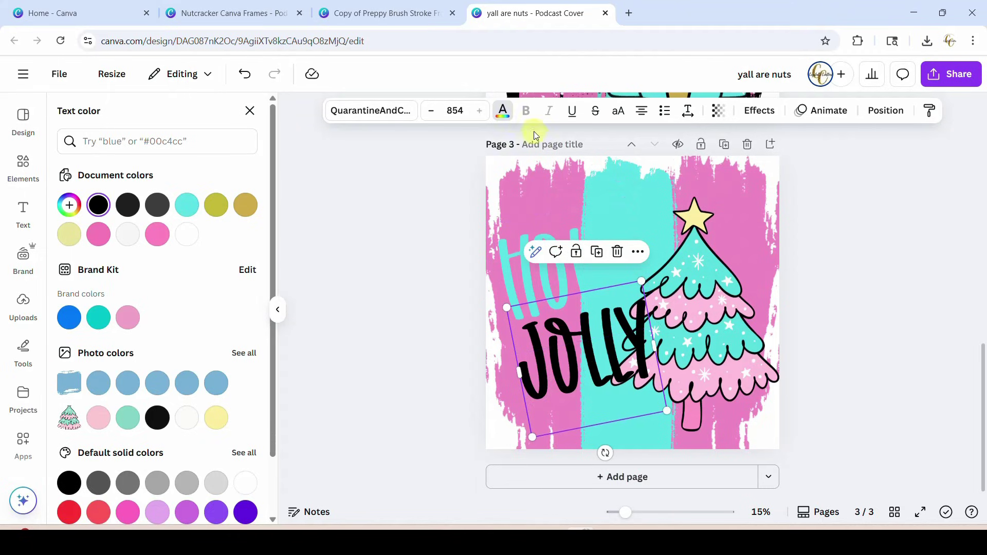
pyautogui.click(506, 117)
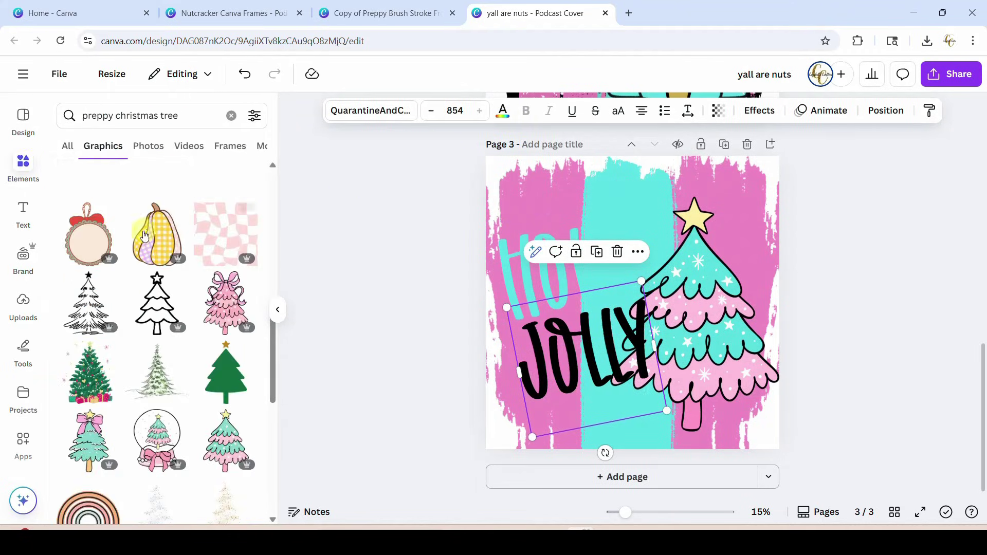
# - Select HOLLY with JOLLY and give both words the Outline text effect
pyautogui.click(504, 117)
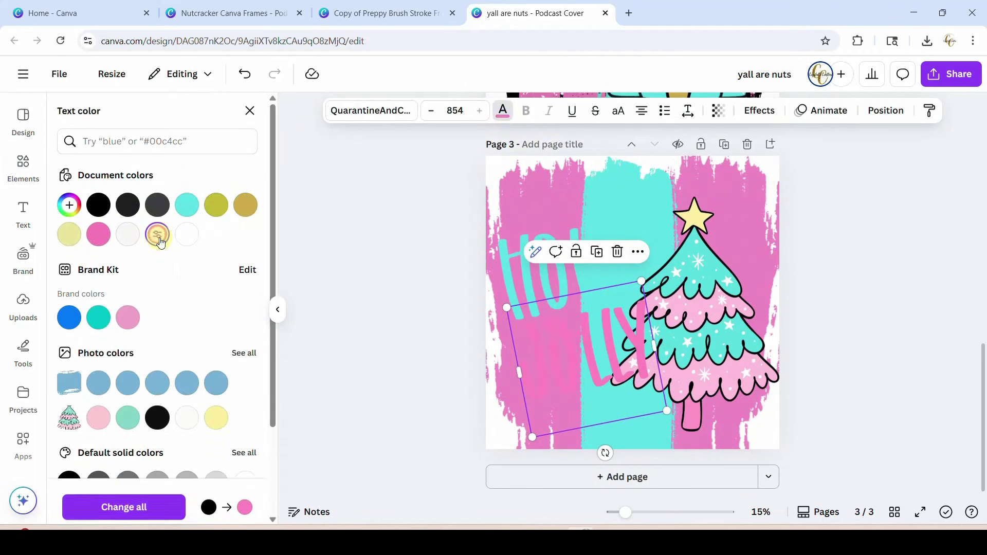
pyautogui.keyDown('shift'); pyautogui.click(510, 281); pyautogui.keyUp('shift')
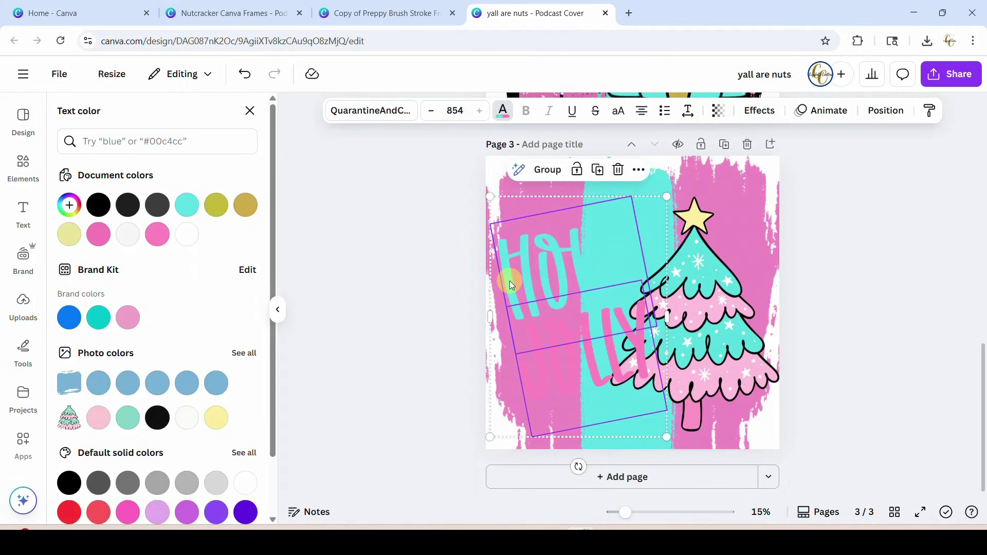
pyautogui.click(749, 111)
pyautogui.click(241, 266)
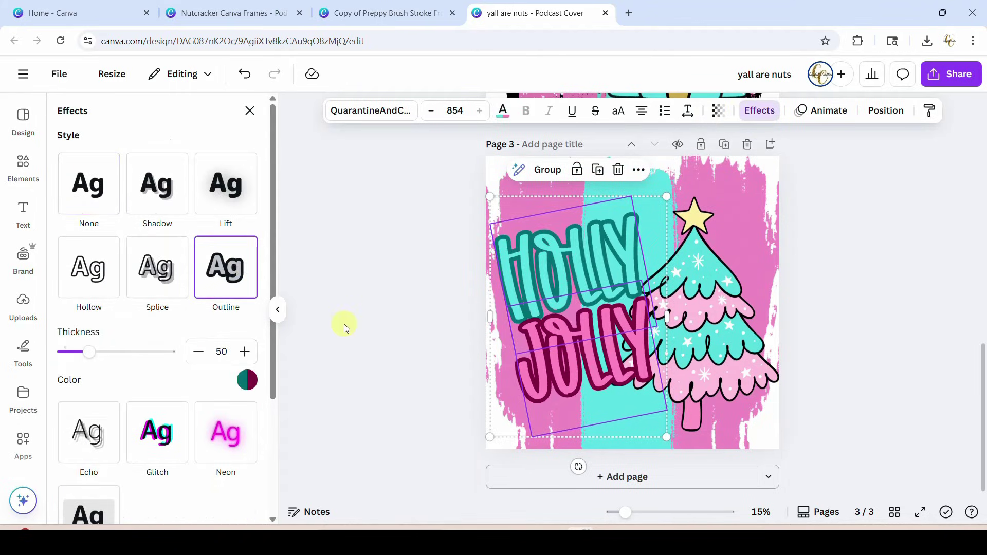
pyautogui.click(363, 361)
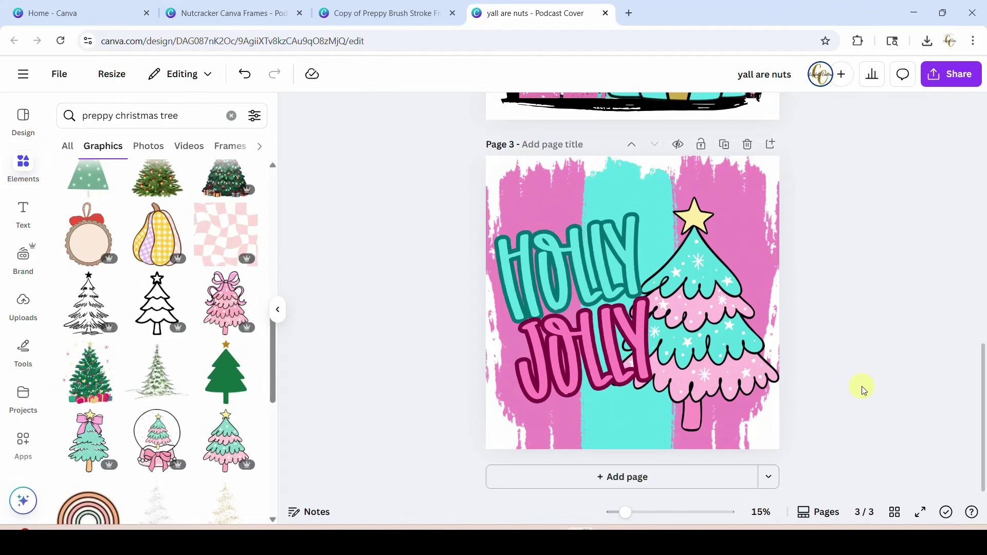
# - Scroll up to the nutcracker page and zoom in to about 29%
pyautogui.scroll(4, 863, 390)
pyautogui.scroll(1, 863, 391)
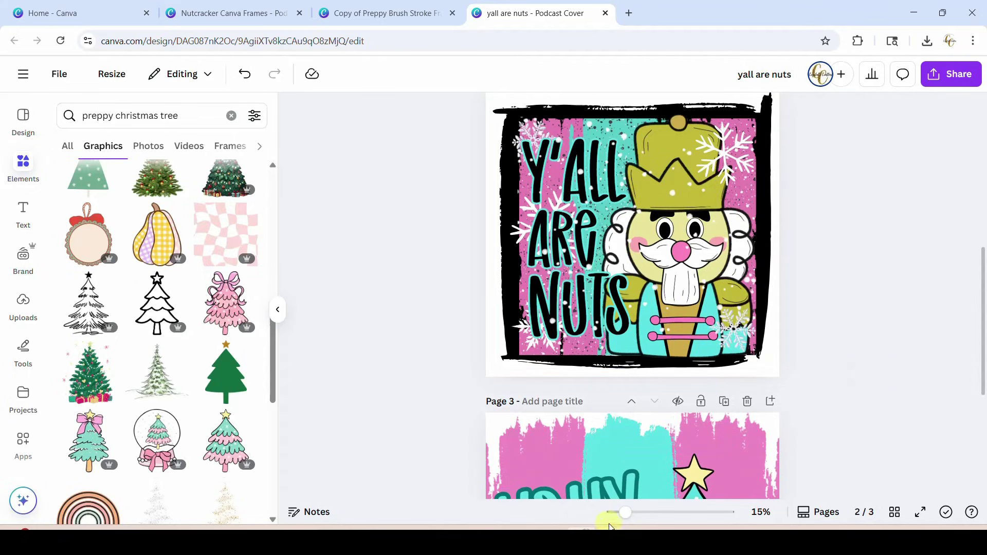
pyautogui.moveTo(625, 514); pyautogui.dragTo(644, 512)
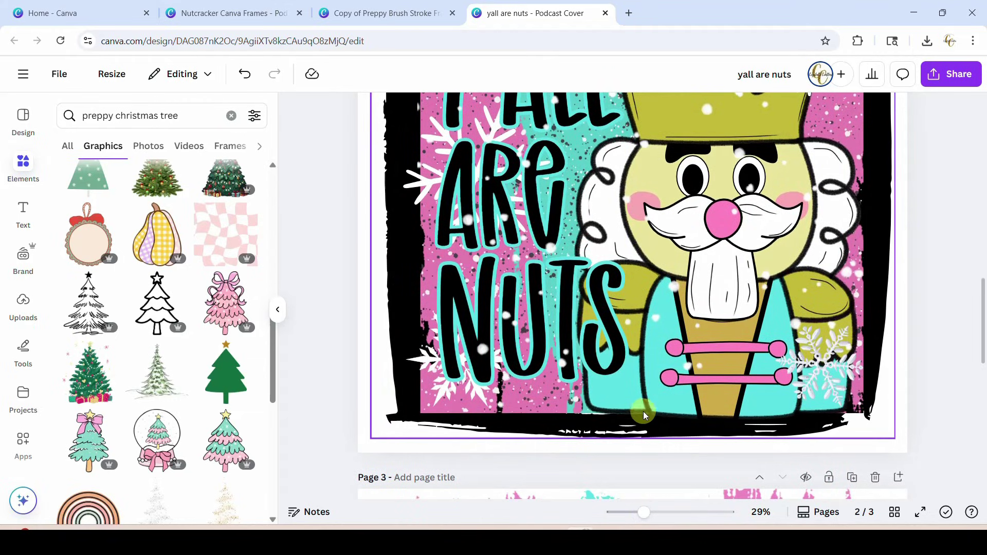
pyautogui.scroll(3, 841, 432)
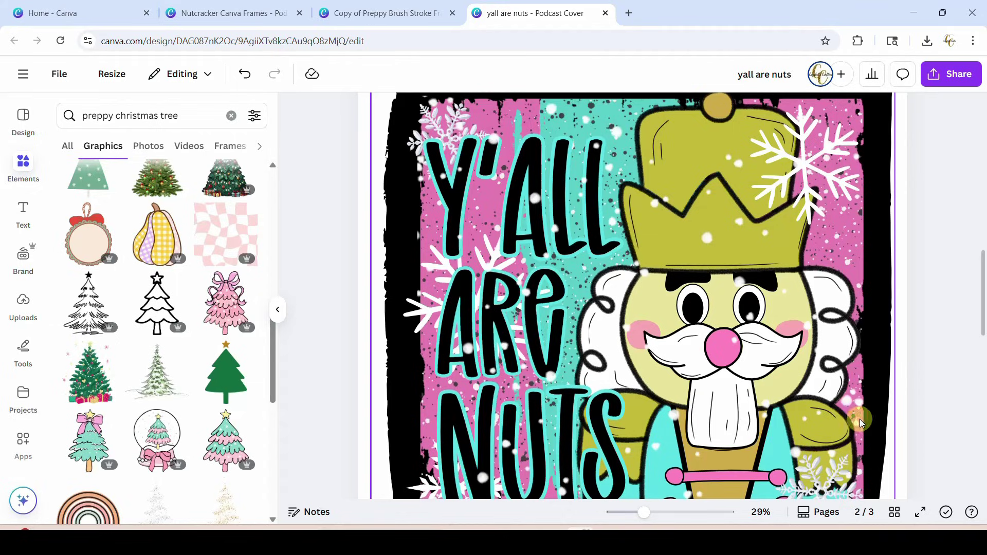
# - Shift the nutcracker overlay down-left and move the corner snowflake onto the crown
pyautogui.click(554, 205)
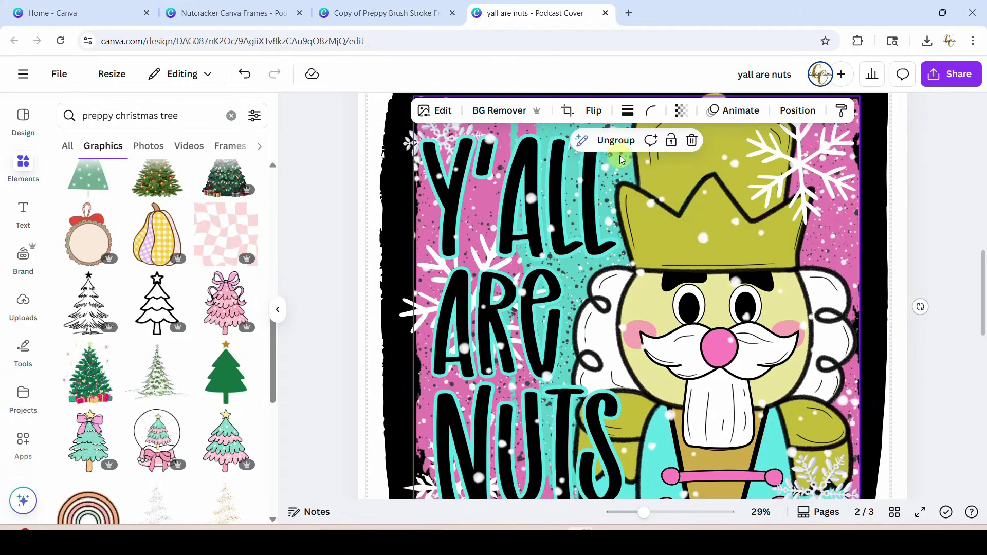
pyautogui.hotkey('ctrl', 'a')
pyautogui.click(959, 238)
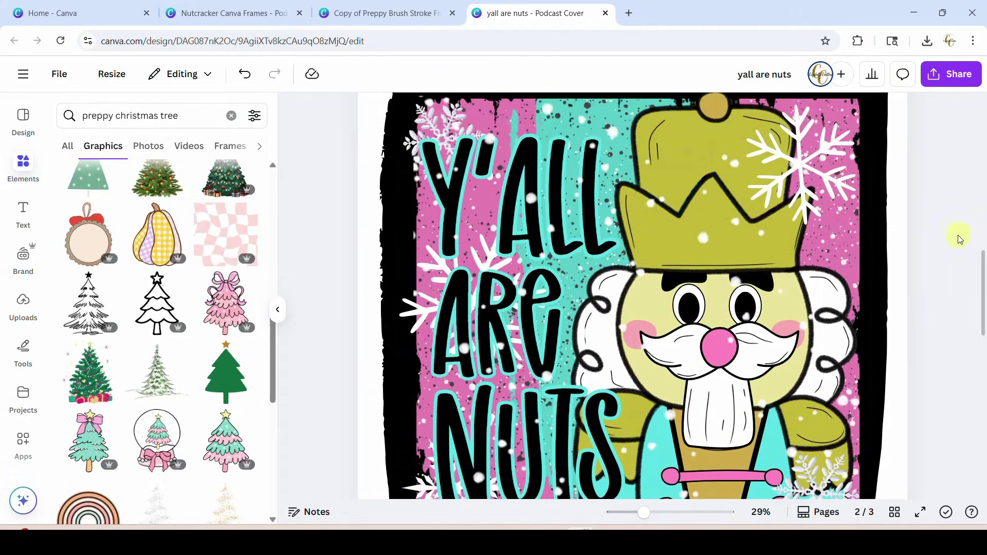
pyautogui.click(525, 223)
pyautogui.moveTo(524, 224); pyautogui.dragTo(485, 241)
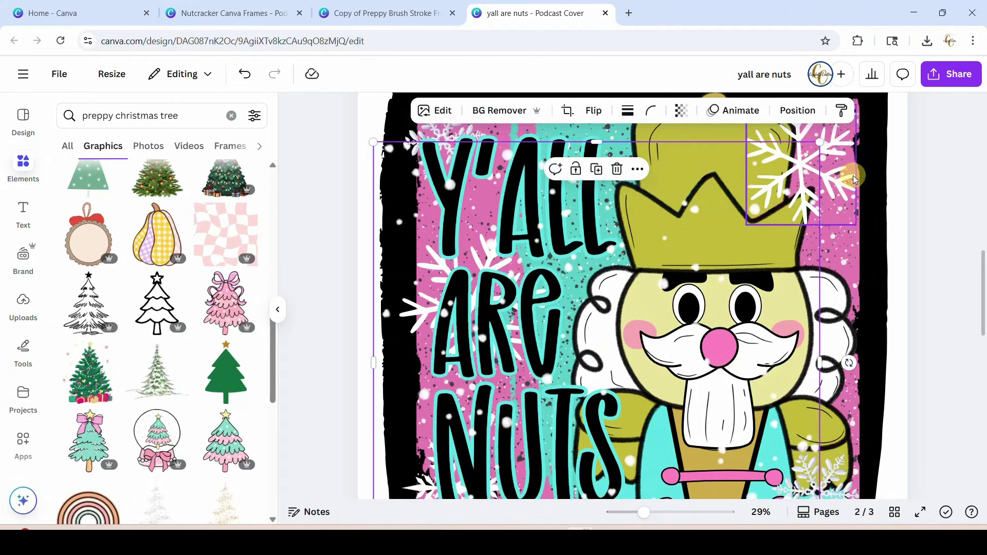
pyautogui.moveTo(835, 185); pyautogui.dragTo(750, 191)
# - Select the nutcracker image among the layers and nudge it slightly left
pyautogui.click(836, 181)
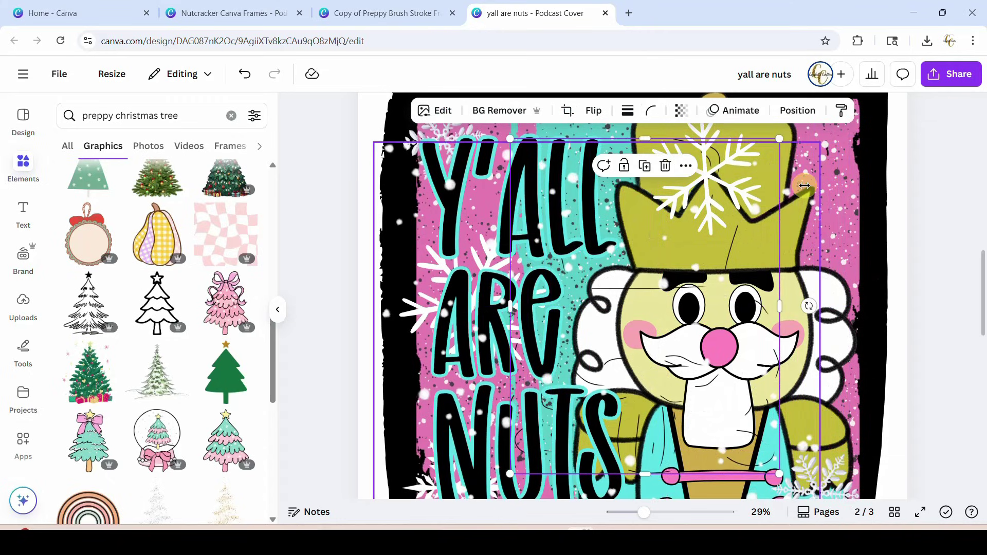
pyautogui.click(843, 194)
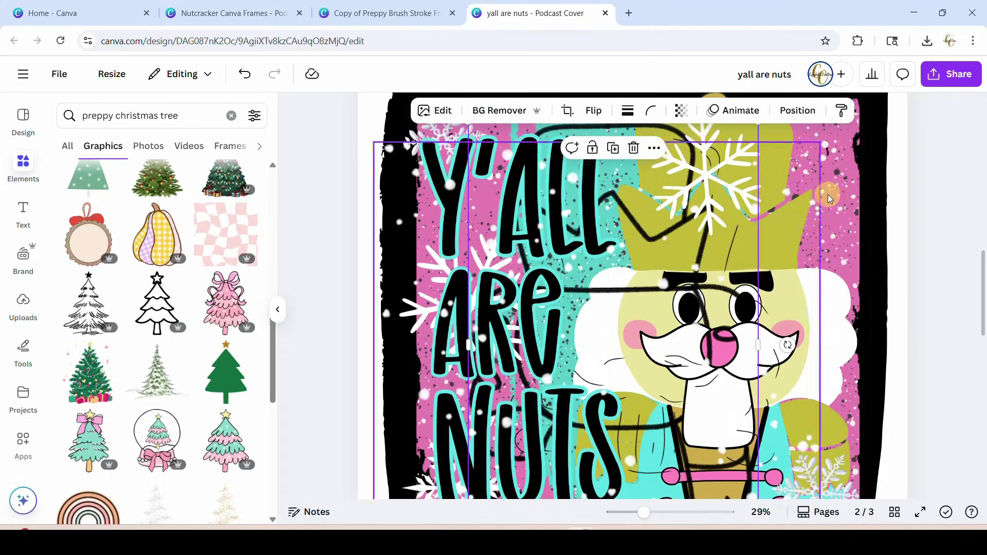
pyautogui.click(843, 200)
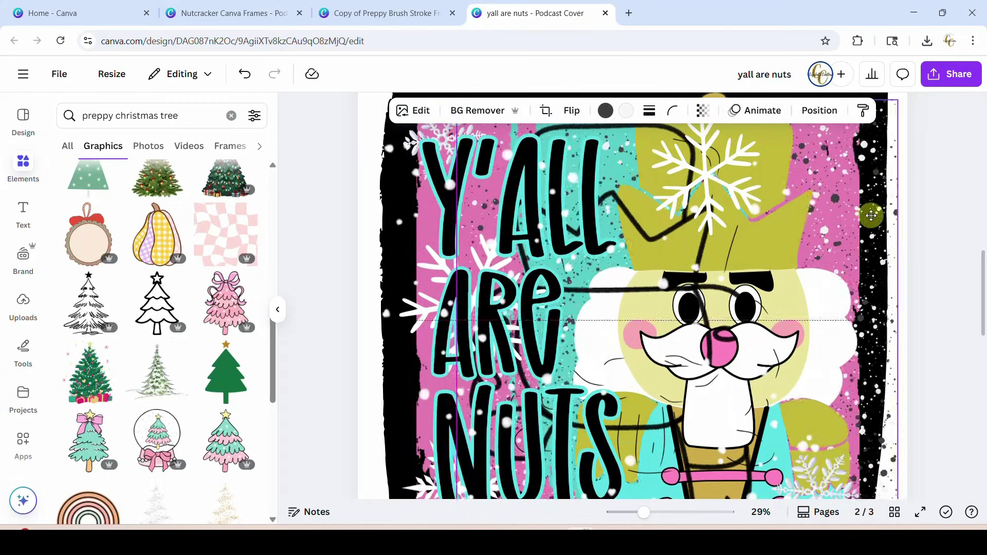
pyautogui.click(850, 205)
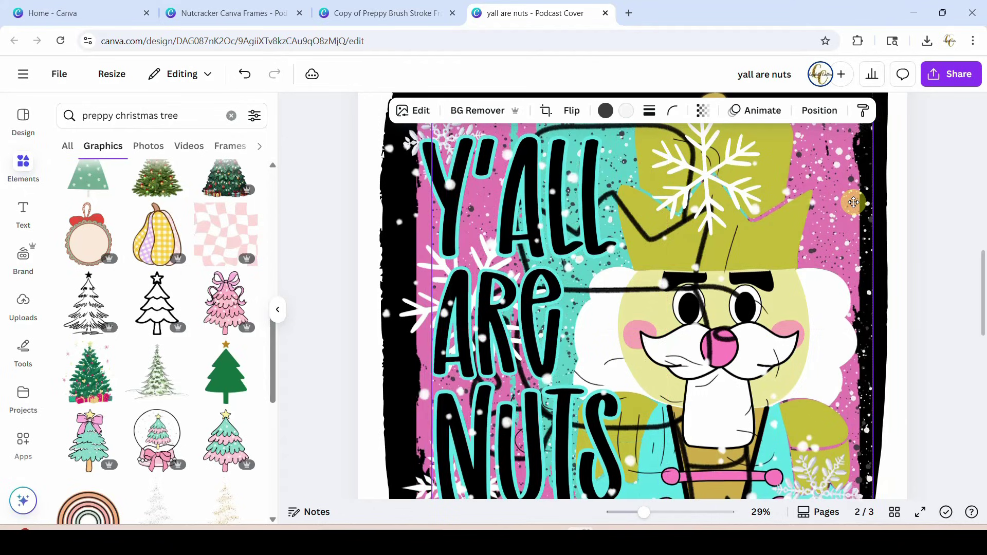
pyautogui.click(930, 230)
pyautogui.scroll(8, 938, 303)
pyautogui.scroll(1, 937, 303)
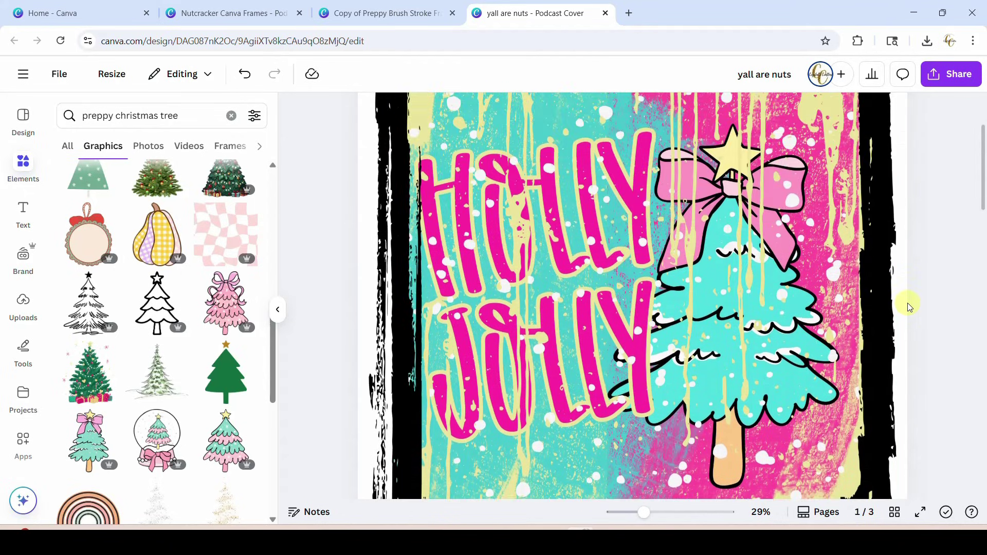
pyautogui.scroll(-5, 927, 365)
pyautogui.scroll(-3, 927, 366)
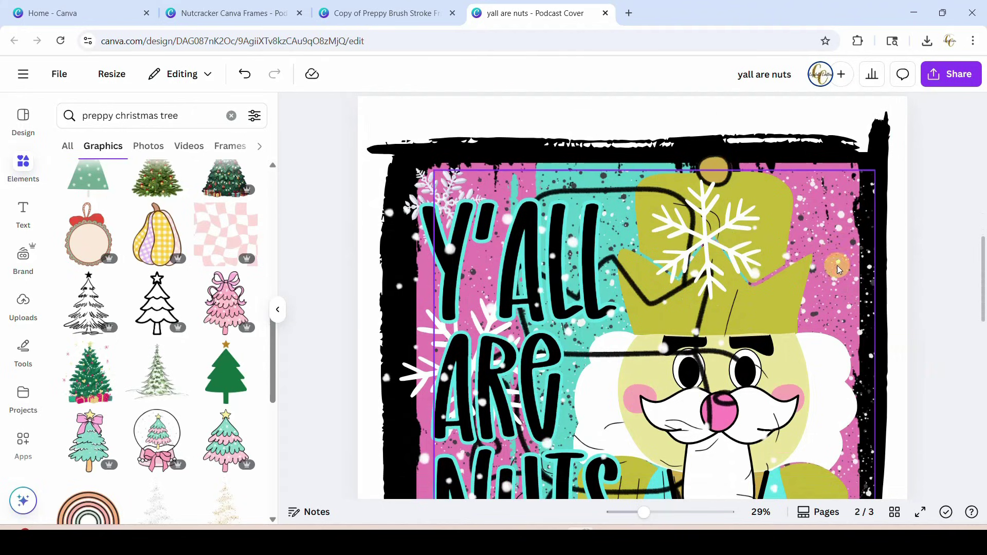
pyautogui.moveTo(862, 249); pyautogui.dragTo(812, 248)
# - Zoom back out to 15% and scroll down to page 3
pyautogui.scroll(10, 933, 289)
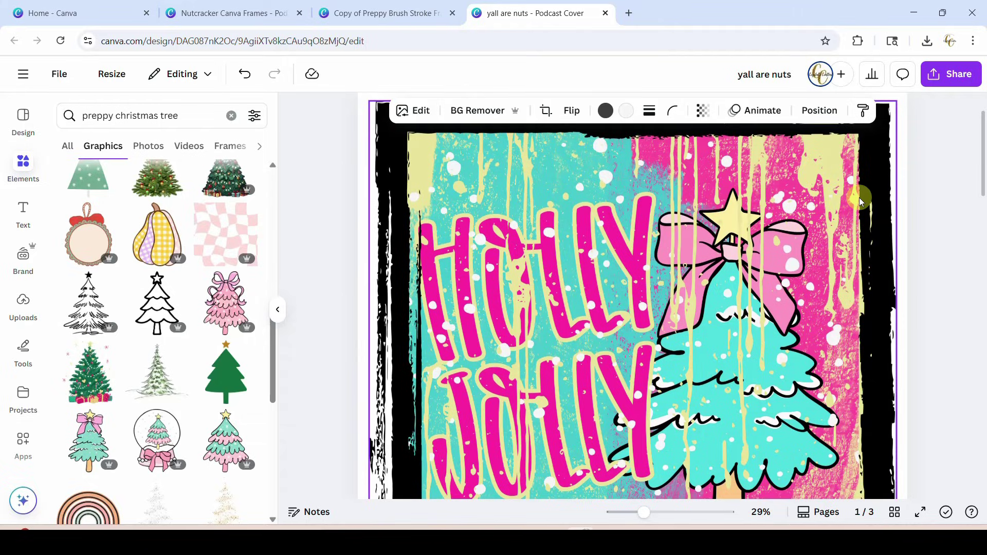
pyautogui.scroll(-2, 894, 313)
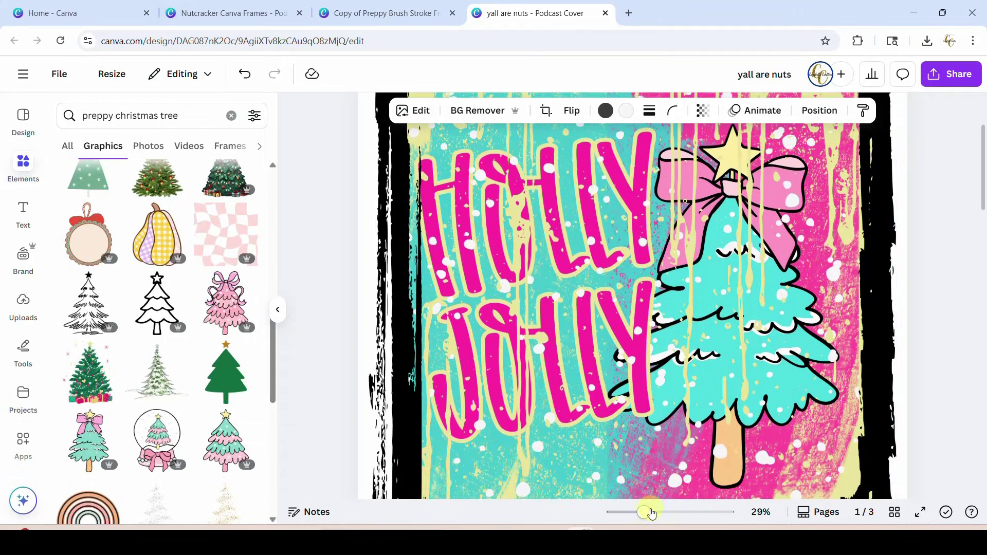
pyautogui.moveTo(650, 512); pyautogui.dragTo(625, 511)
pyautogui.scroll(-6, 886, 401)
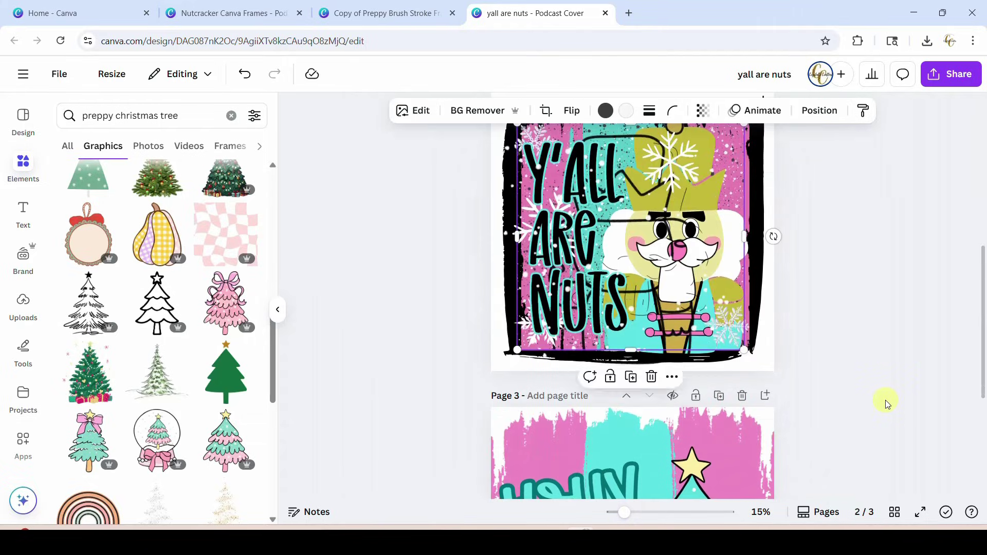
pyautogui.scroll(-4, 885, 399)
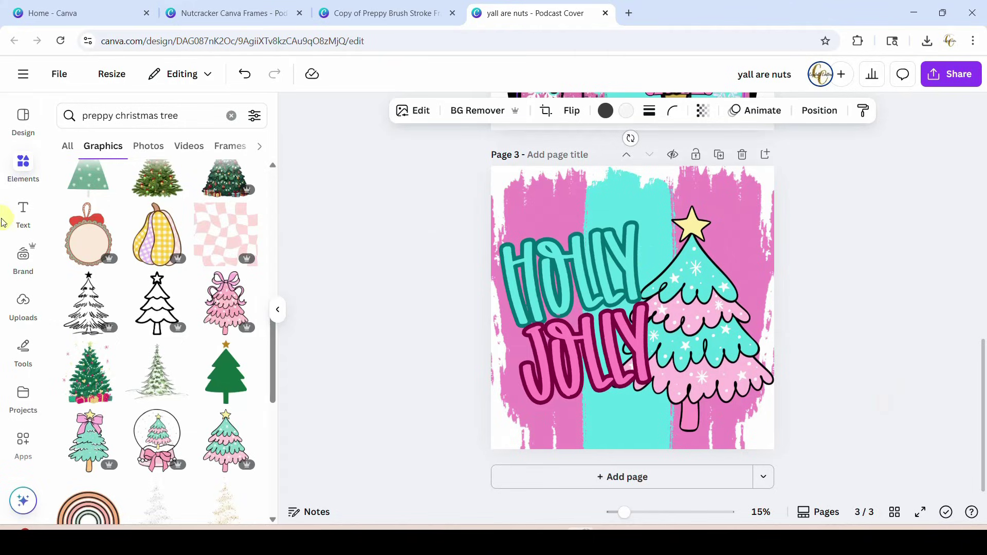
# - Search Elements for 'grunge overlay' and browse the Graphics results
pyautogui.click(231, 116)
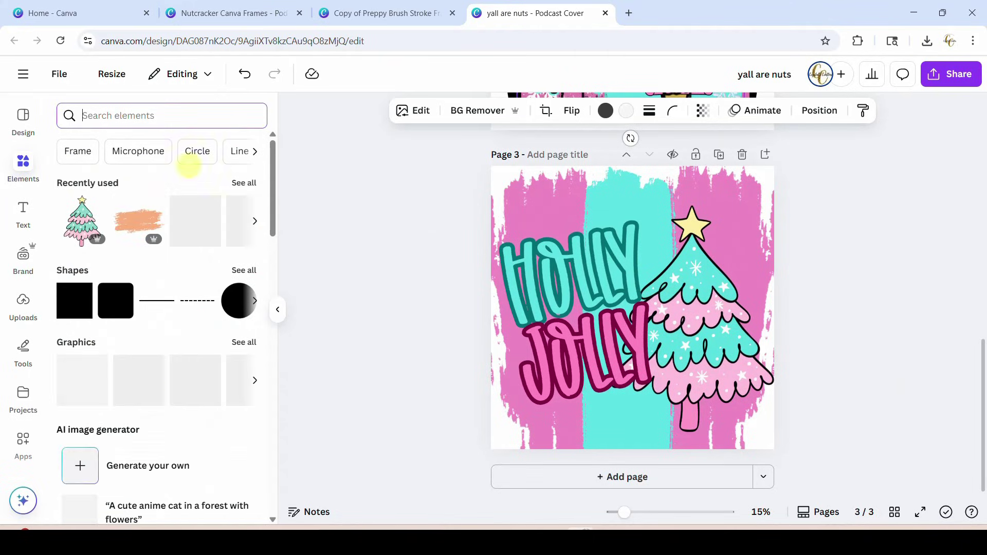
pyautogui.click(154, 116)
pyautogui.write('G')
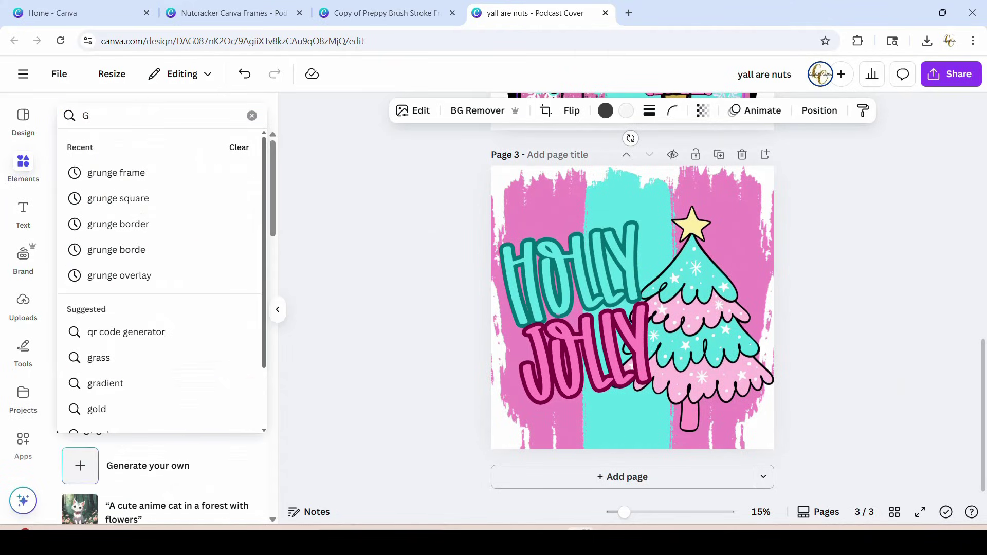
pyautogui.write('run')
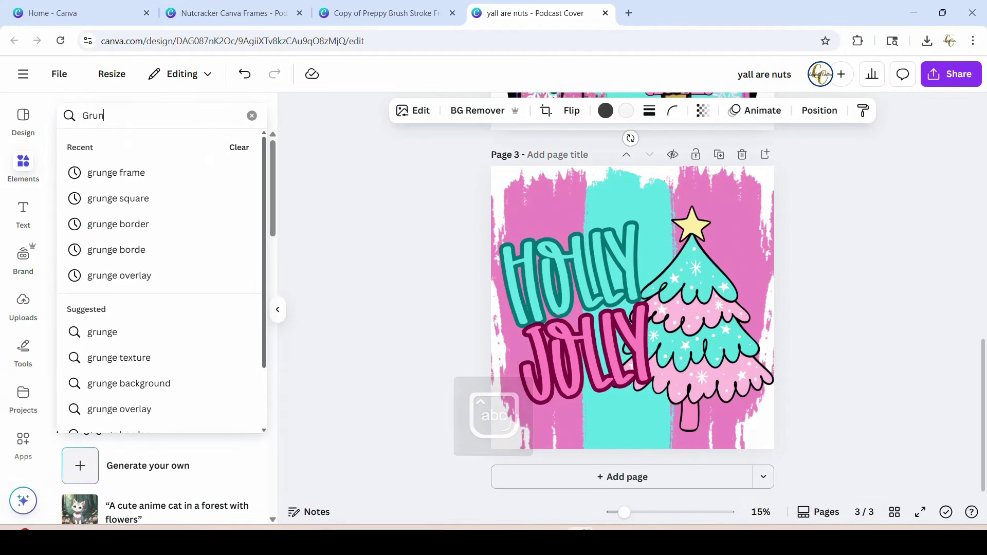
pyautogui.click(128, 276)
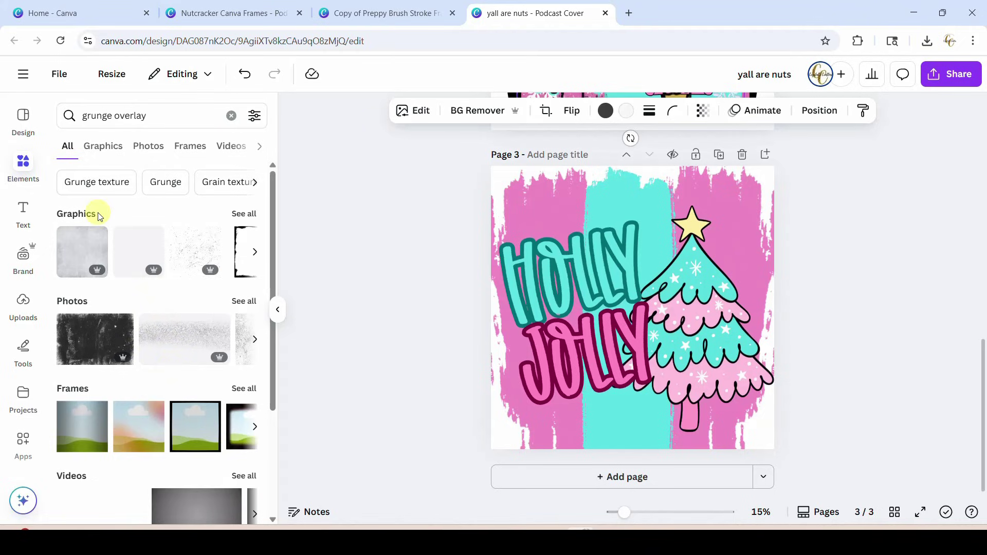
pyautogui.click(102, 148)
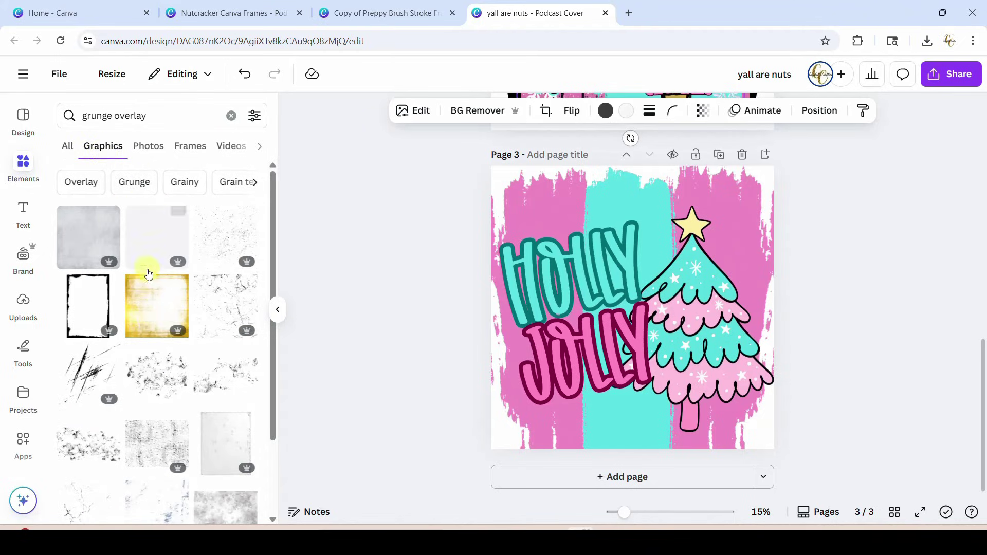
pyautogui.scroll(-3, 153, 431)
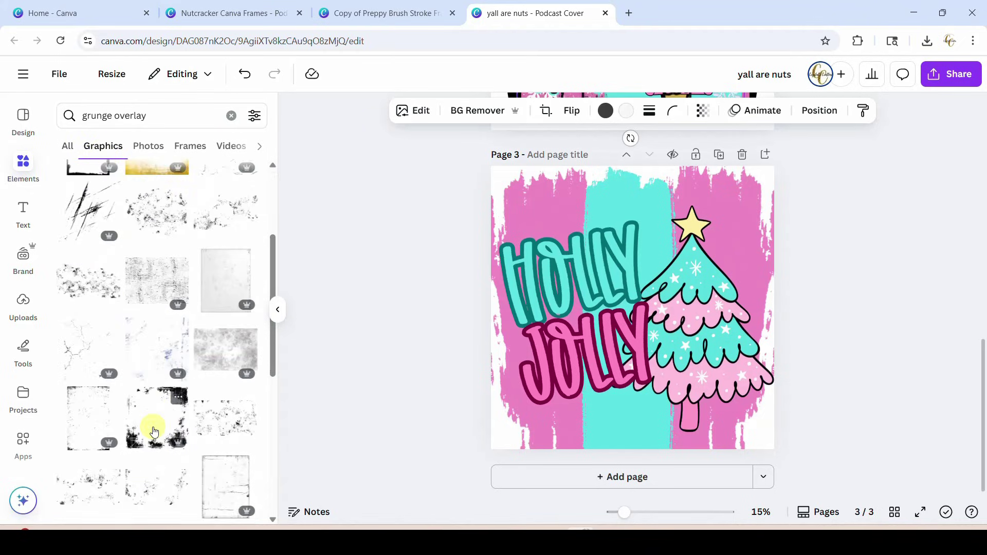
pyautogui.scroll(-4, 153, 431)
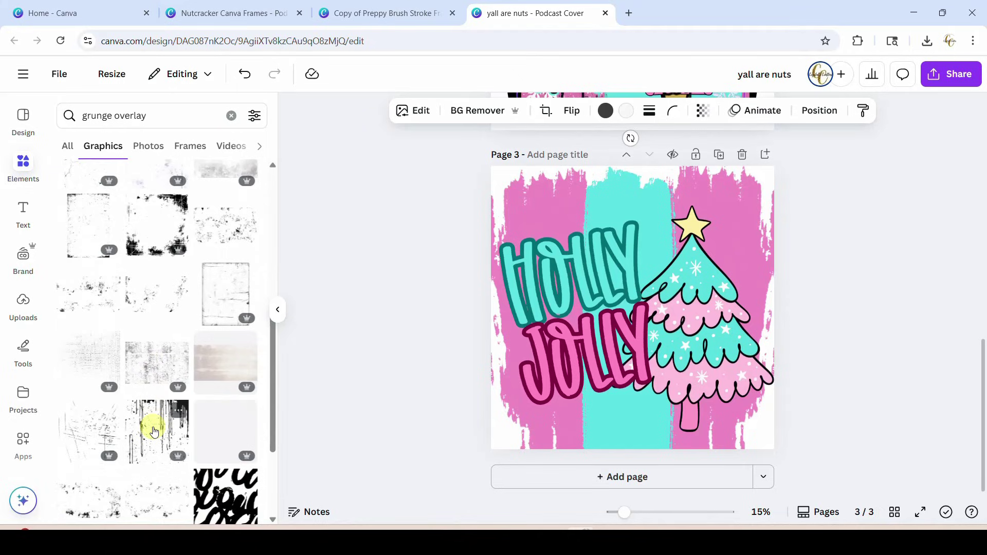
pyautogui.scroll(-1, 153, 431)
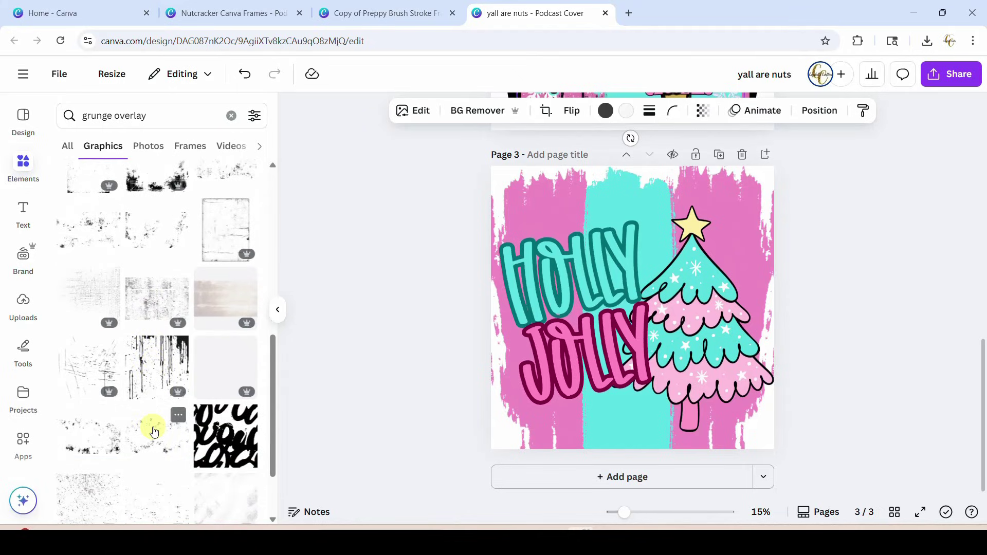
# - Add the black drips graphic and stretch it across the whole page
pyautogui.click(153, 368)
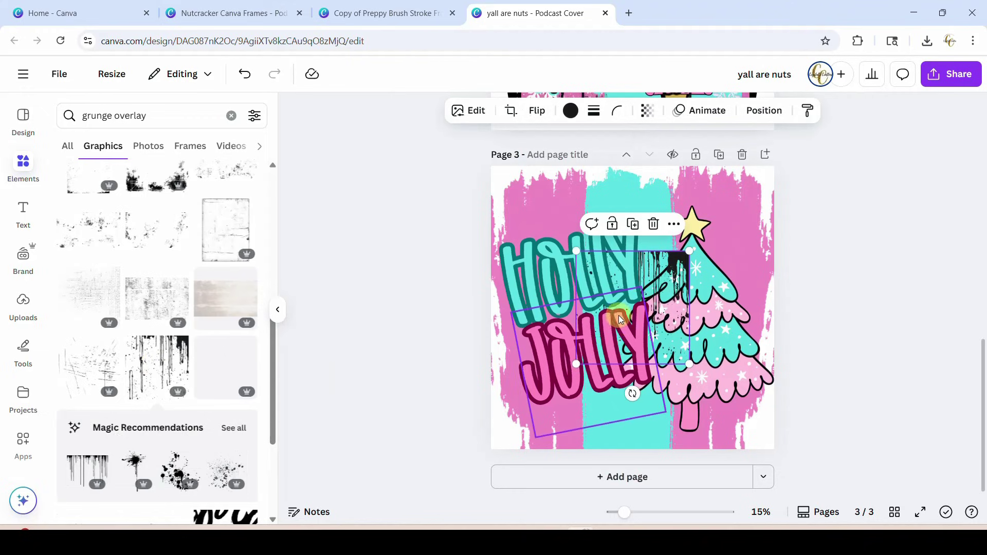
pyautogui.moveTo(683, 253); pyautogui.dragTo(793, 199)
pyautogui.moveTo(577, 360); pyautogui.dragTo(476, 464)
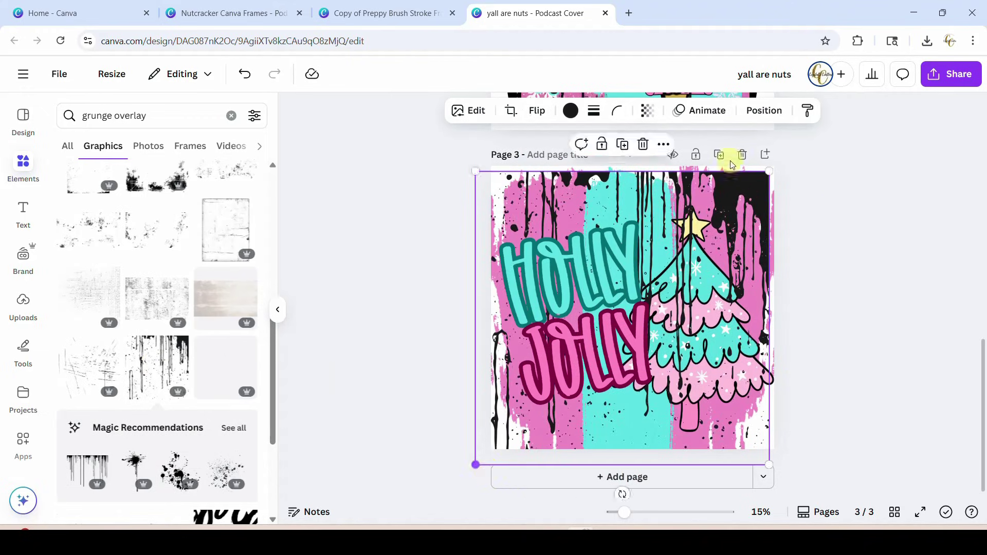
# - Bring the drips to front, recolour them pale yellow, then delete them
pyautogui.click(763, 110)
pyautogui.click(107, 209)
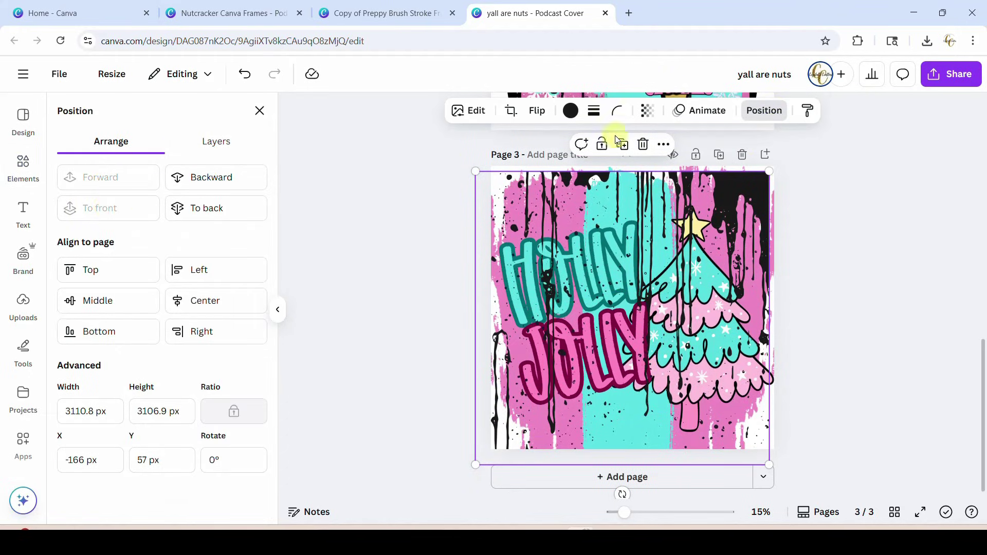
pyautogui.click(571, 111)
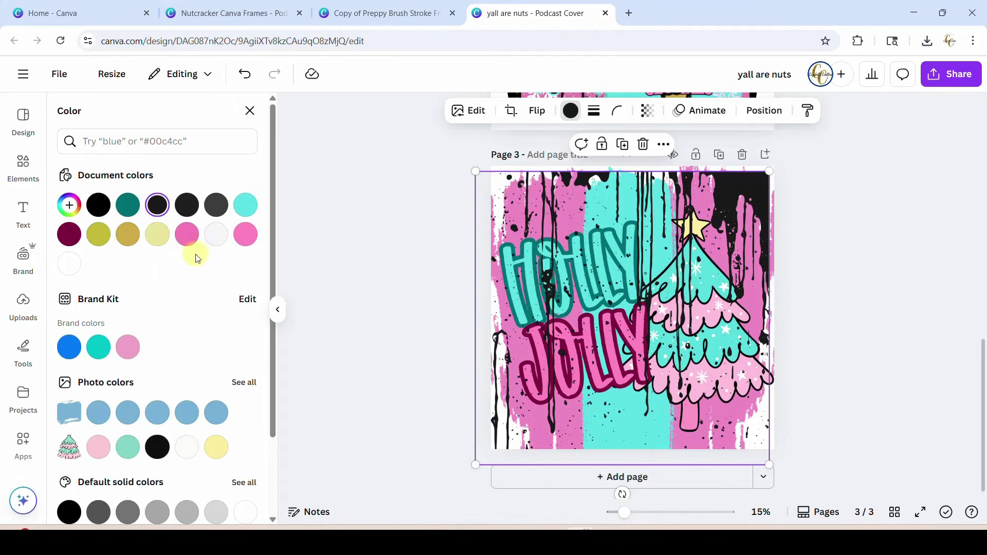
pyautogui.click(157, 234)
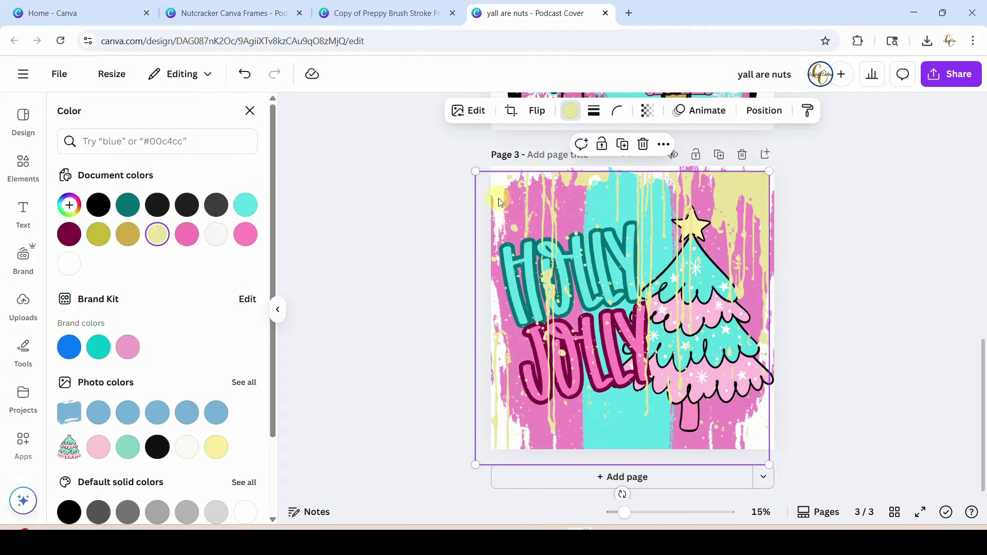
pyautogui.press('Delete')
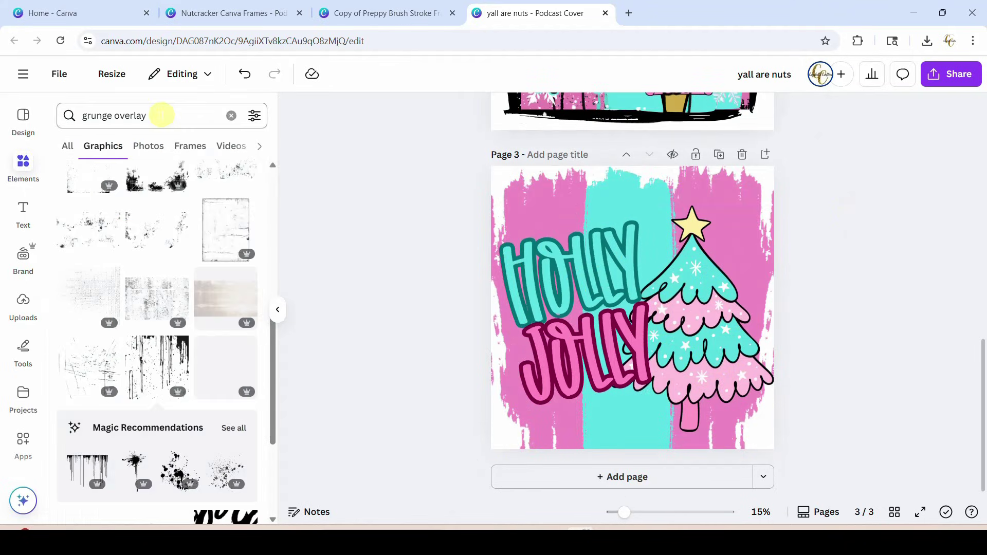
# - Replace the Elements search with 'paint splatter overlay'
pyautogui.click(161, 115)
pyautogui.press('BackSpace')
pyautogui.press('BackSpace')
pyautogui.press('BackSpace')
pyautogui.press('BackSpace')
pyautogui.press('BackSpace')
pyautogui.press('BackSpace')
pyautogui.press('BackSpace')
pyautogui.press('BackSpace')
pyautogui.press('BackSpace')
pyautogui.press('BackSpace')
pyautogui.press('BackSpace')
pyautogui.press('BackSpace')
pyautogui.press('BackSpace')
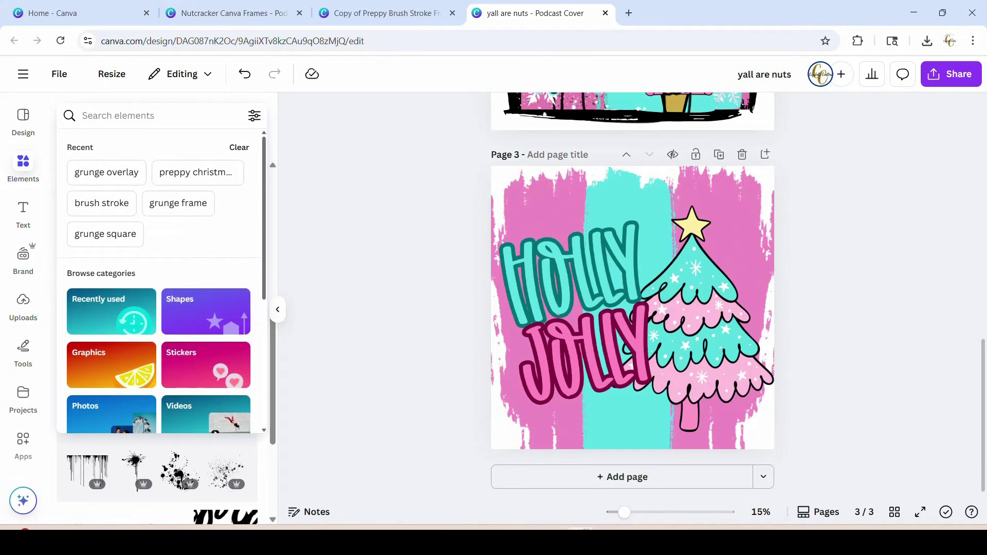
pyautogui.write('spla')
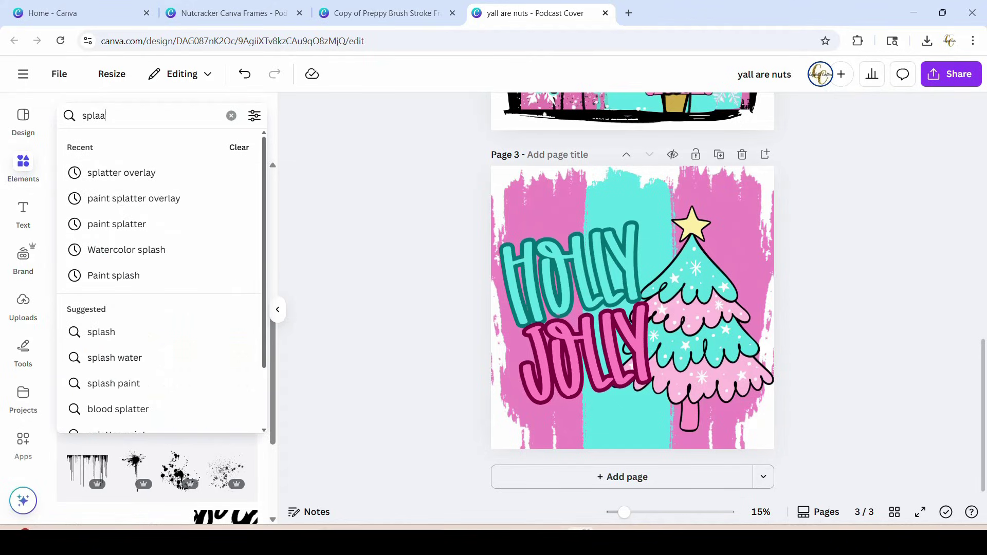
pyautogui.press('BackSpace')
pyautogui.write('atter')
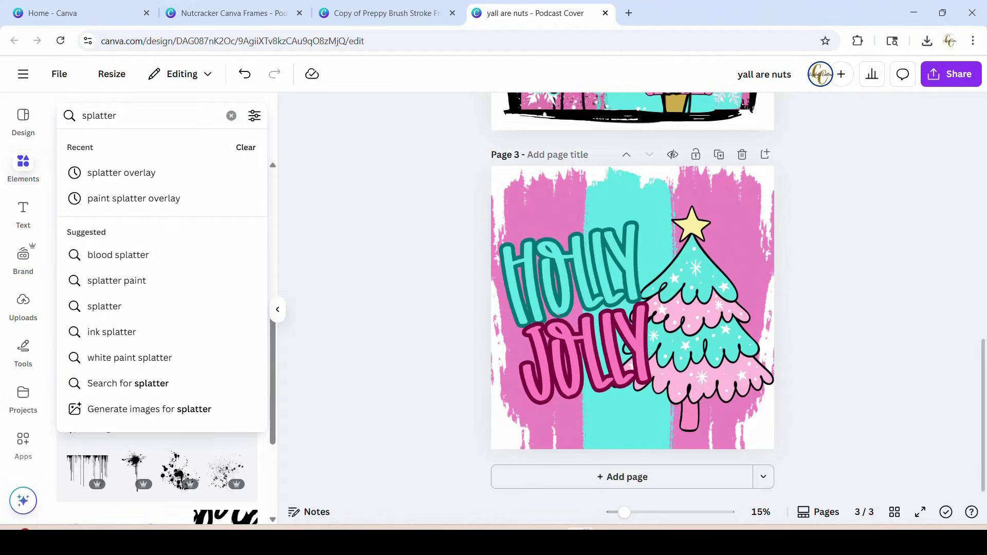
pyautogui.click(132, 204)
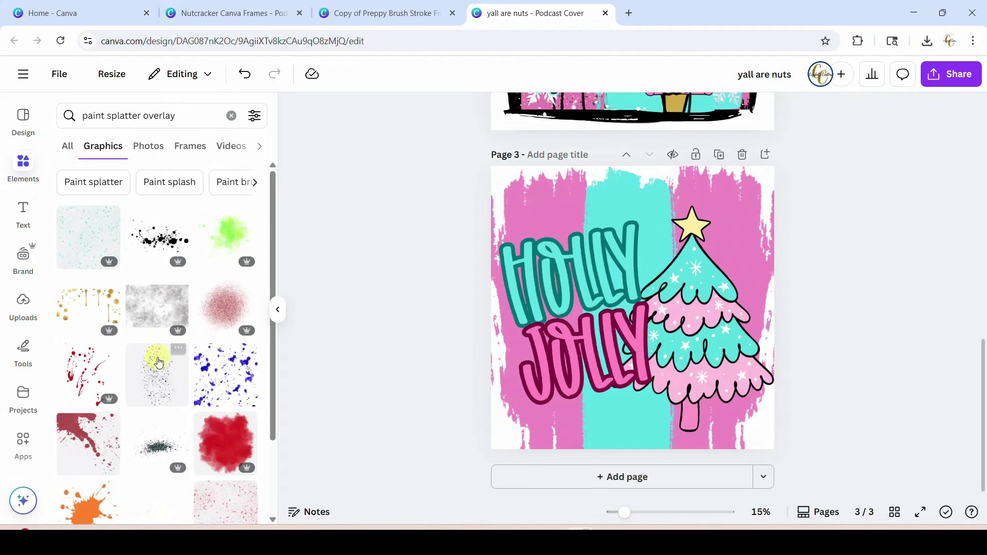
# - Try the green speckle overlay on page 3 and browse more splatter results
pyautogui.scroll(-4, 162, 364)
pyautogui.scroll(-3, 162, 364)
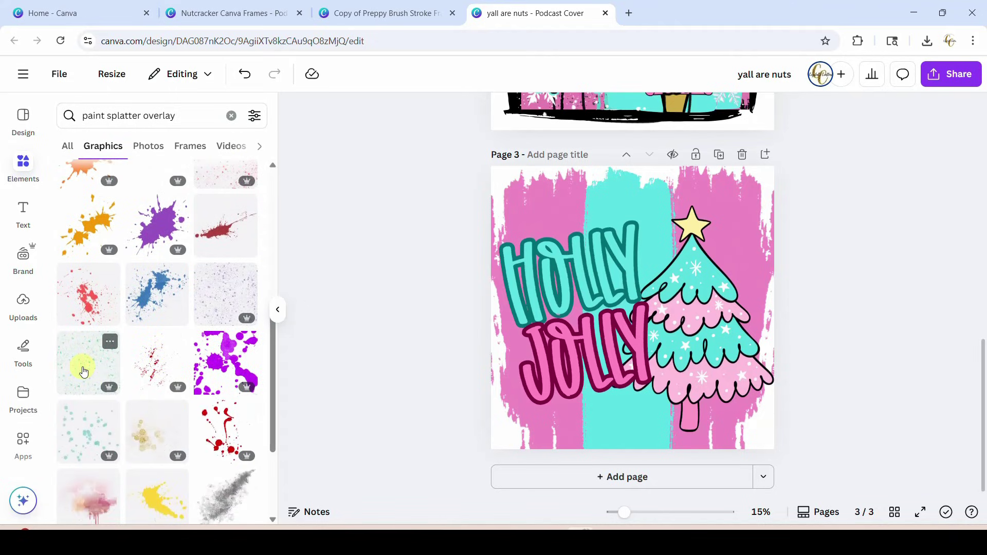
pyautogui.click(79, 370)
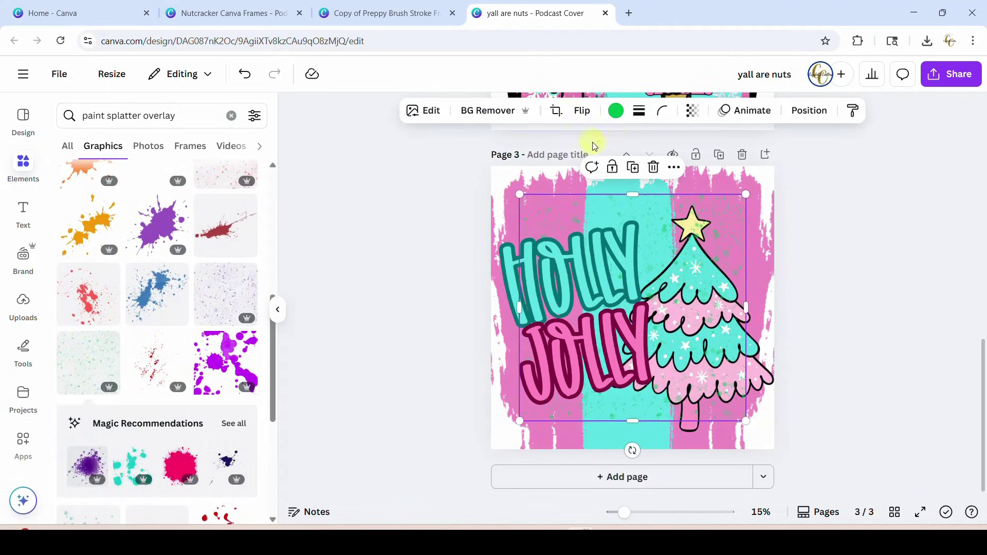
pyautogui.click(451, 199)
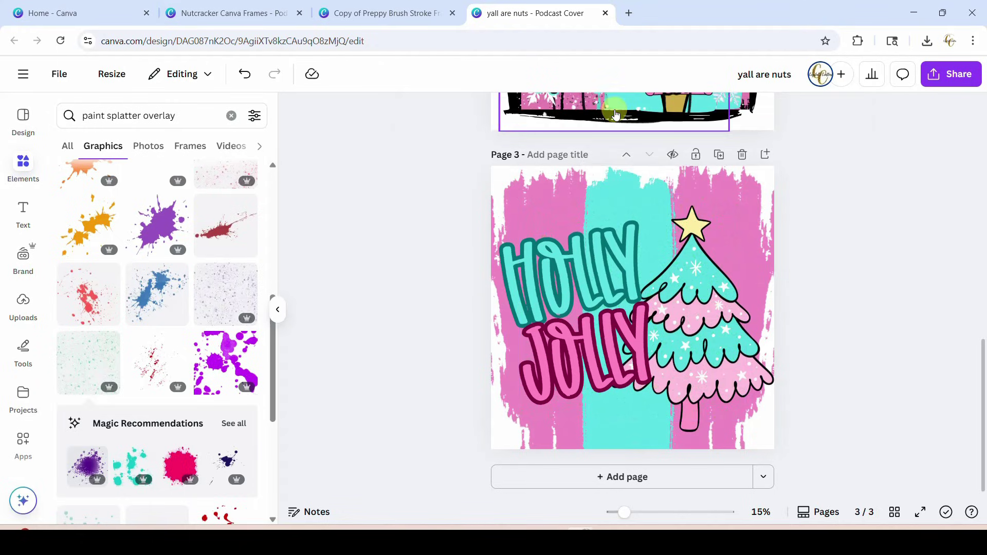
pyautogui.scroll(-4, 260, 301)
pyautogui.scroll(-10, 123, 329)
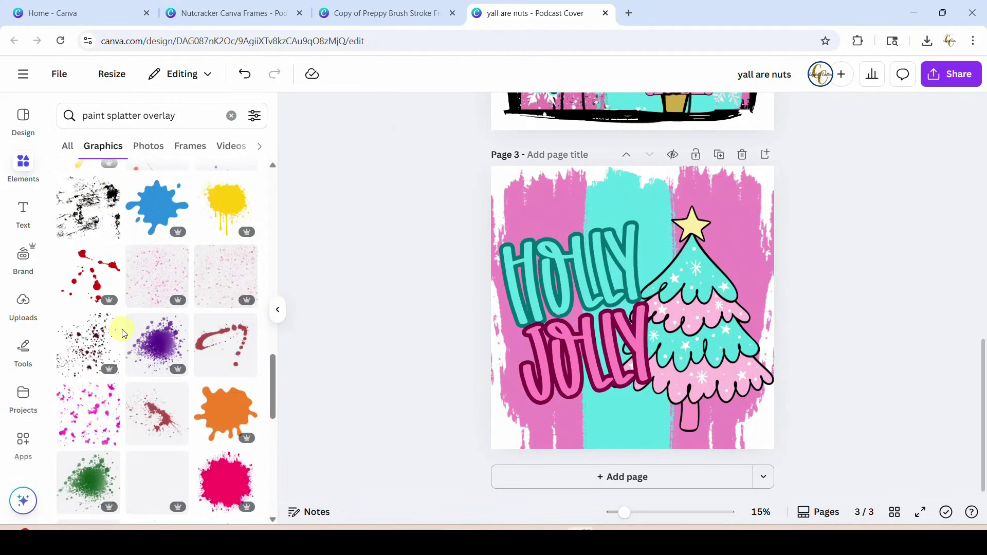
pyautogui.scroll(-3, 123, 333)
pyautogui.scroll(-4, 122, 333)
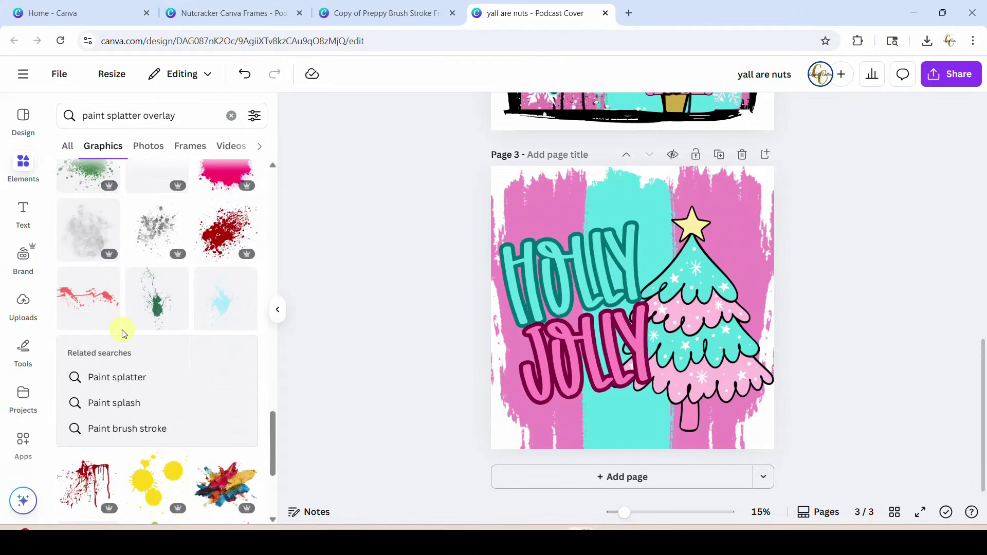
pyautogui.scroll(-6, 122, 333)
pyautogui.scroll(-3, 123, 333)
pyautogui.scroll(10, 123, 333)
pyautogui.scroll(4, 122, 333)
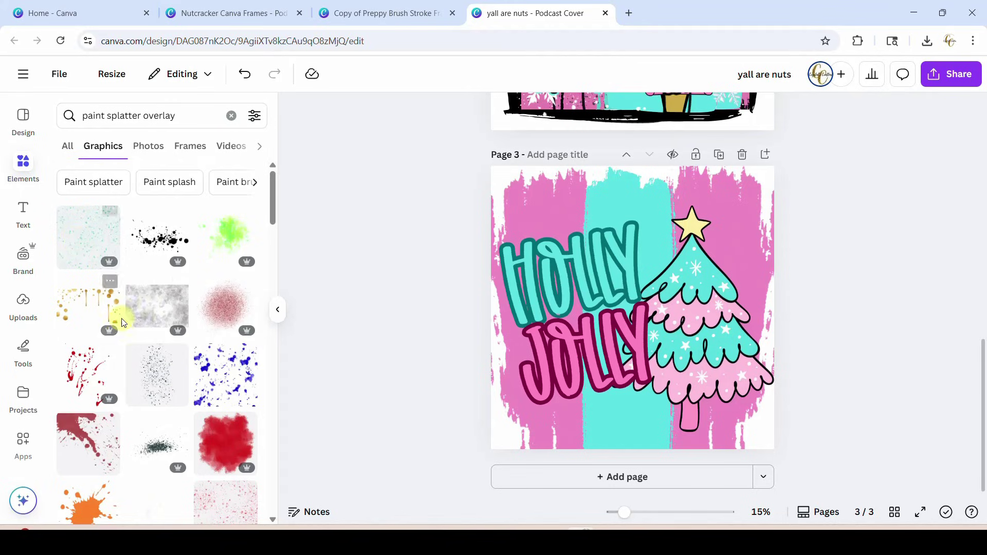
pyautogui.scroll(-3, 161, 390)
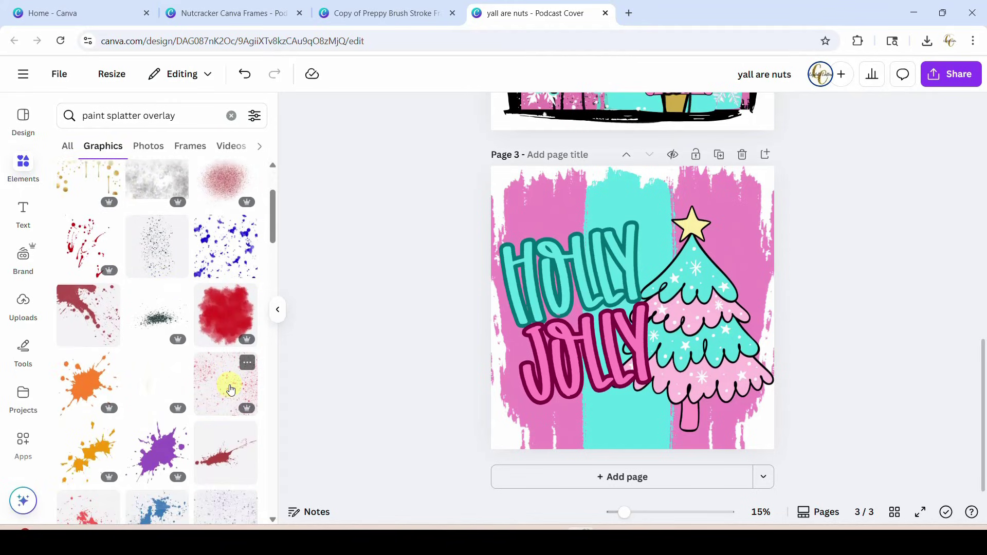
pyautogui.scroll(-4, 230, 390)
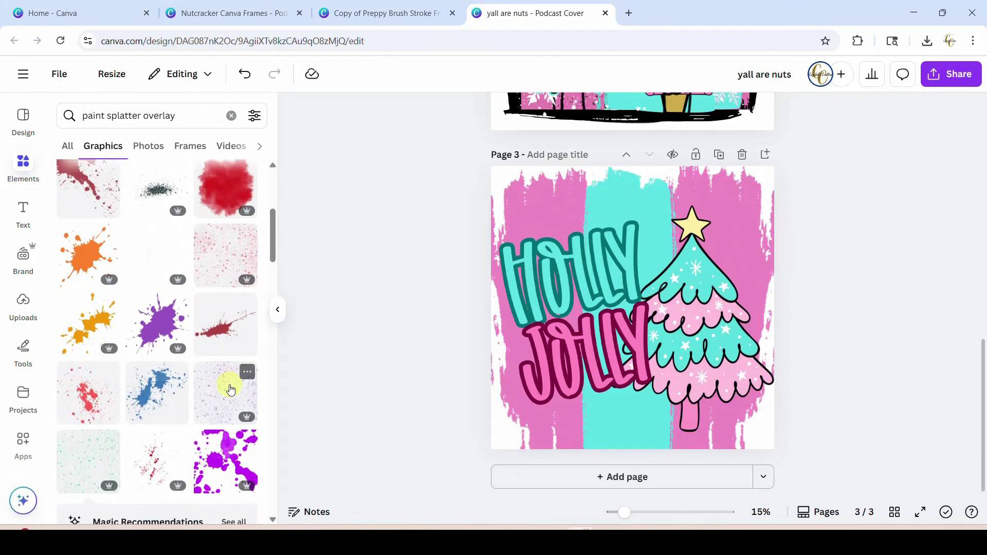
pyautogui.click(220, 268)
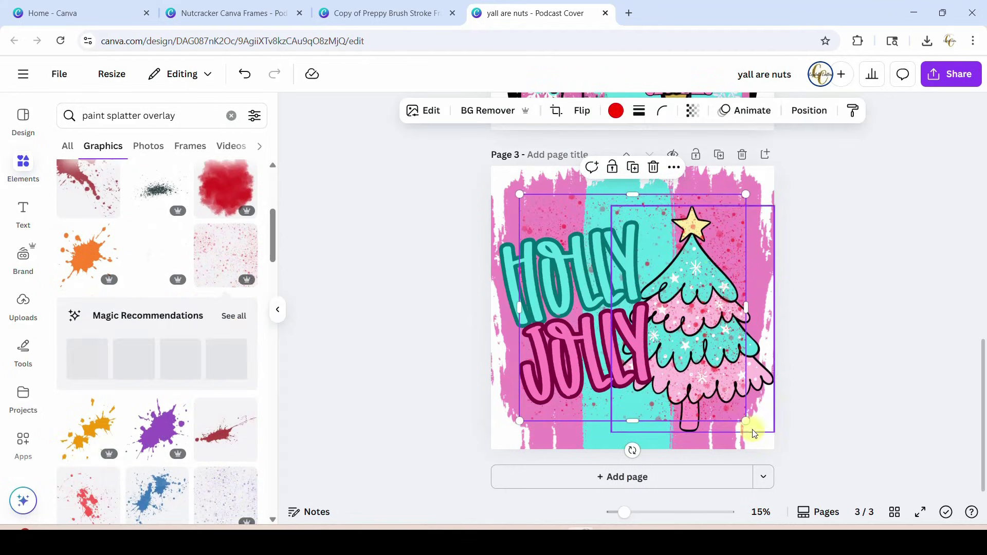
pyautogui.moveTo(745, 418); pyautogui.dragTo(782, 457)
pyautogui.moveTo(516, 193); pyautogui.dragTo(459, 160)
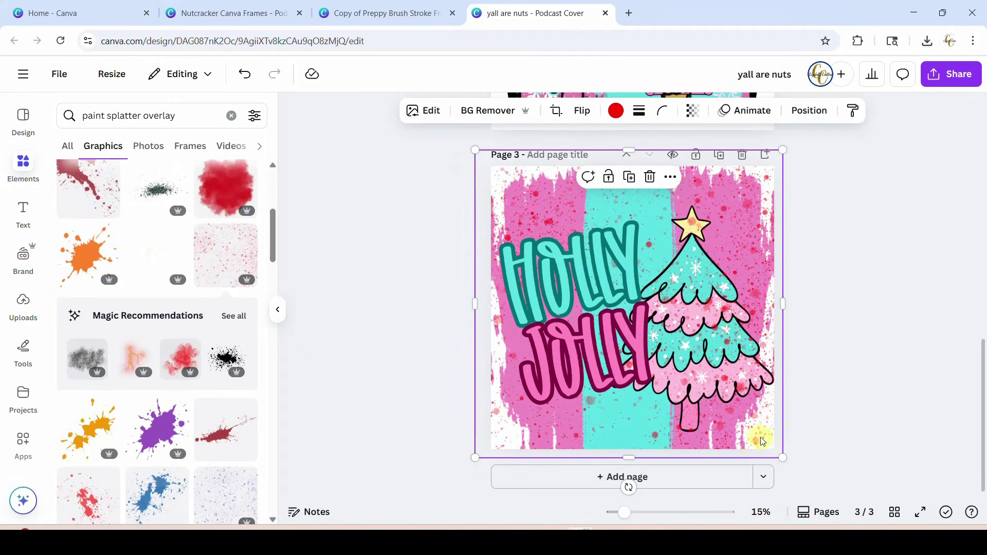
pyautogui.click(616, 111)
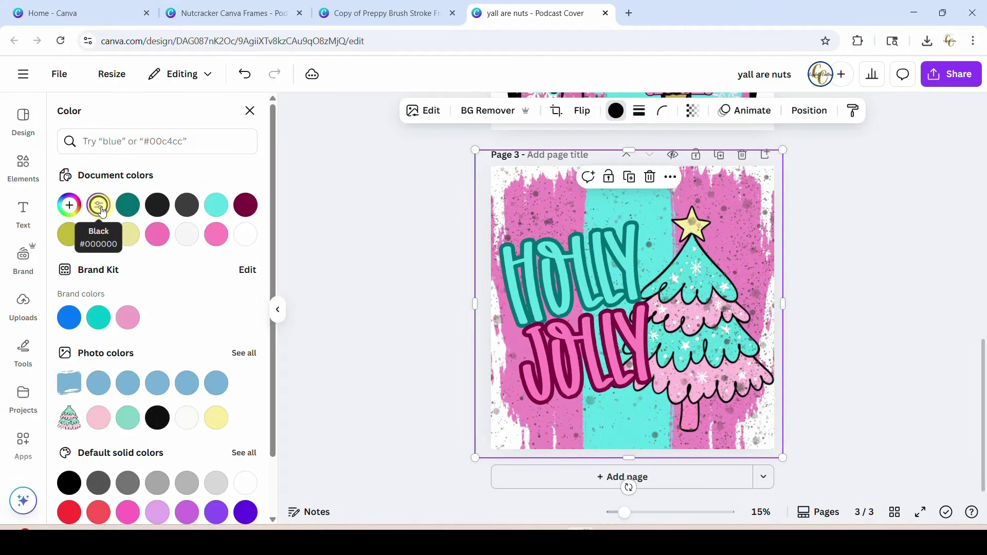
pyautogui.click(397, 275)
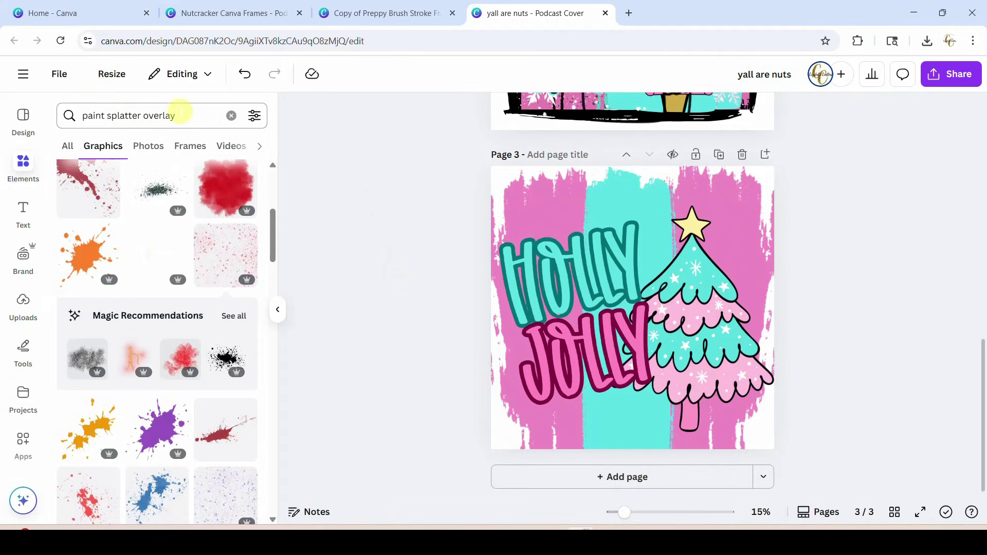
pyautogui.click(182, 114)
# - Search 'paint splatter', add the confetti splatter, stretch it over the page and bring it to front
pyautogui.press('BackSpace')
pyautogui.press('BackSpace')
pyautogui.press('BackSpace')
pyautogui.press('BackSpace')
pyautogui.press('BackSpace')
pyautogui.press('Return')
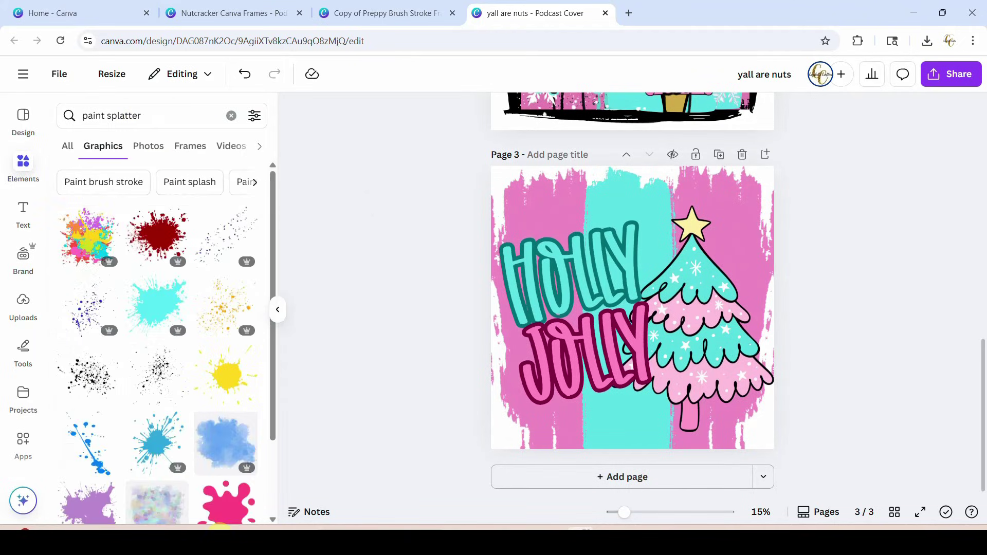
pyautogui.scroll(-3, 170, 415)
pyautogui.scroll(-6, 169, 415)
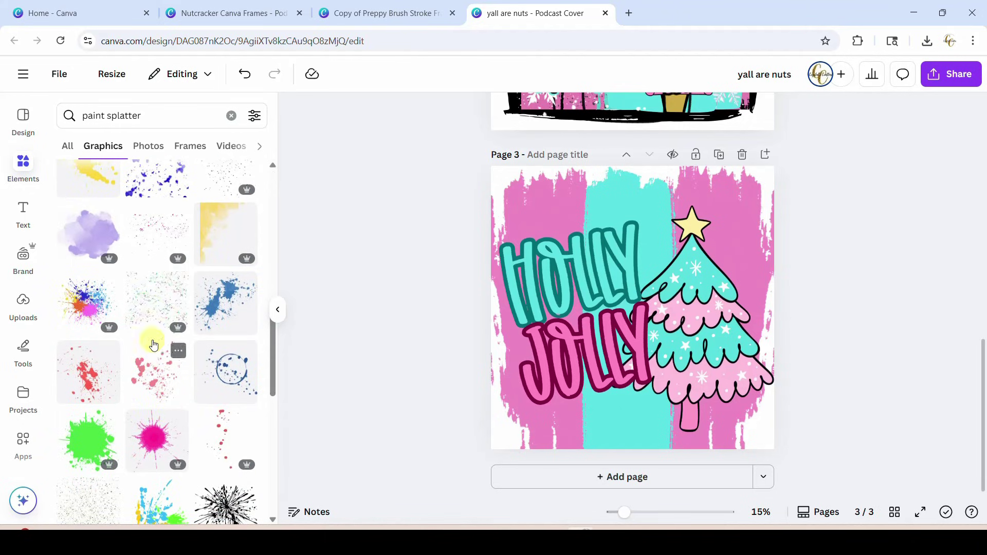
pyautogui.click(172, 321)
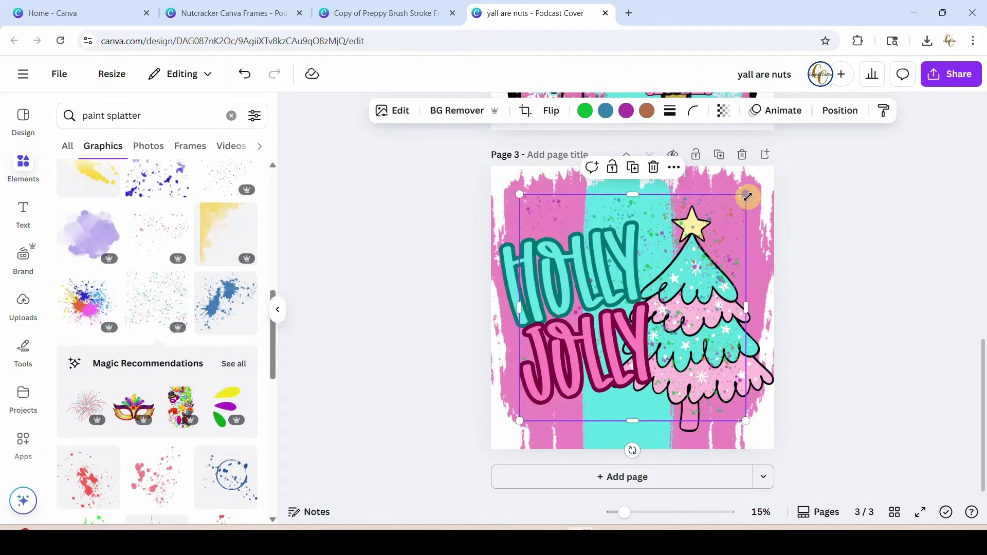
pyautogui.moveTo(748, 196); pyautogui.dragTo(774, 166)
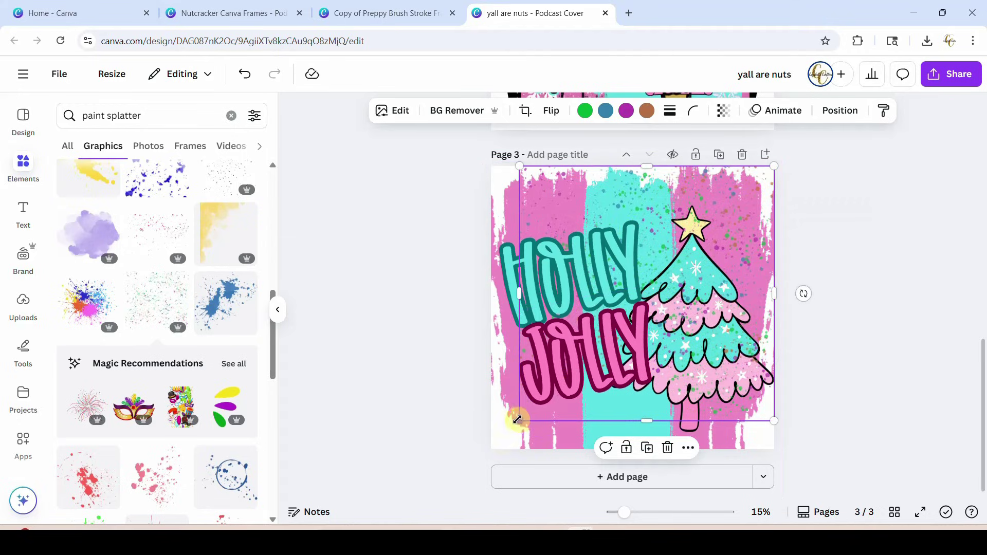
pyautogui.moveTo(522, 421); pyautogui.dragTo(482, 458)
pyautogui.click(846, 110)
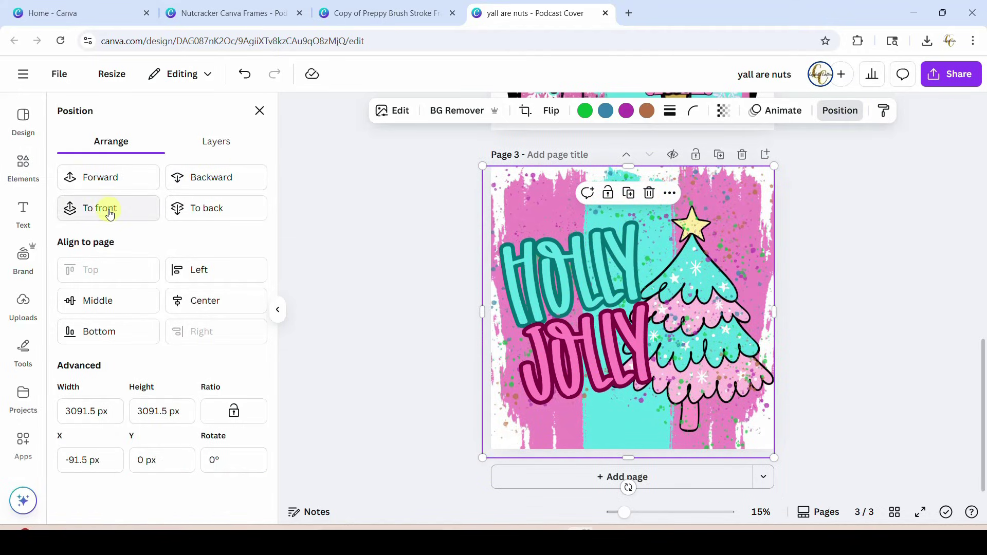
pyautogui.click(108, 211)
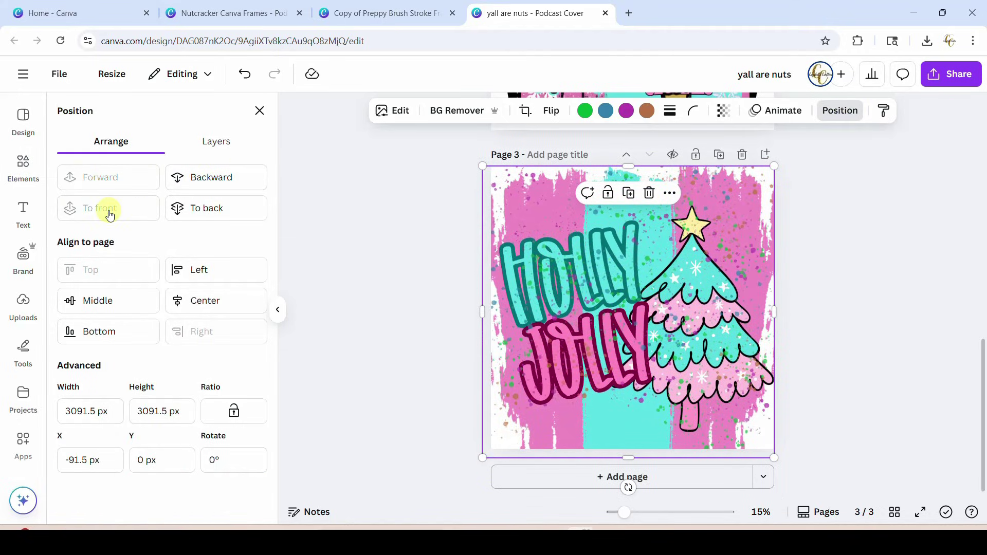
# - Recolour the confetti swatches to pale yellow, black, black and gold
pyautogui.click(582, 114)
pyautogui.click(128, 234)
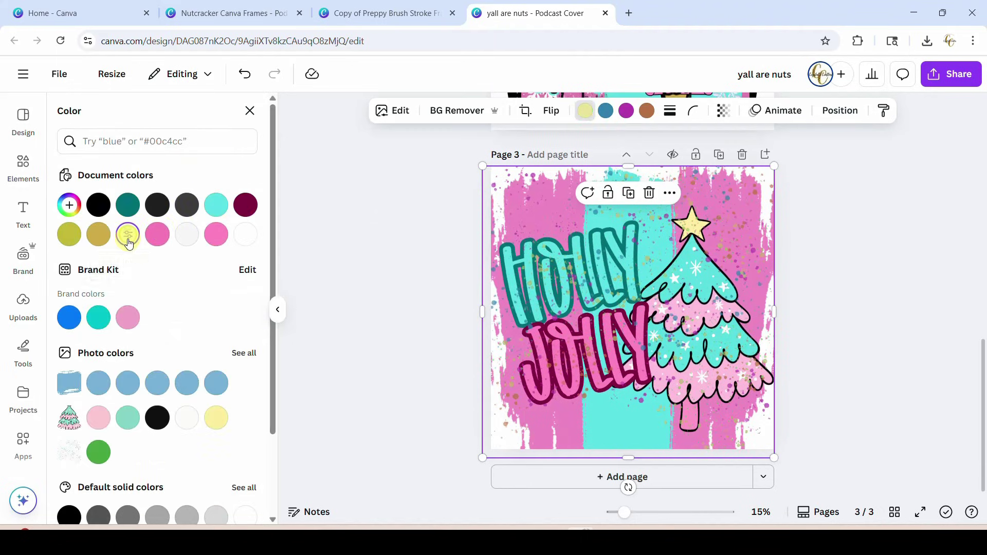
pyautogui.click(604, 118)
pyautogui.click(98, 205)
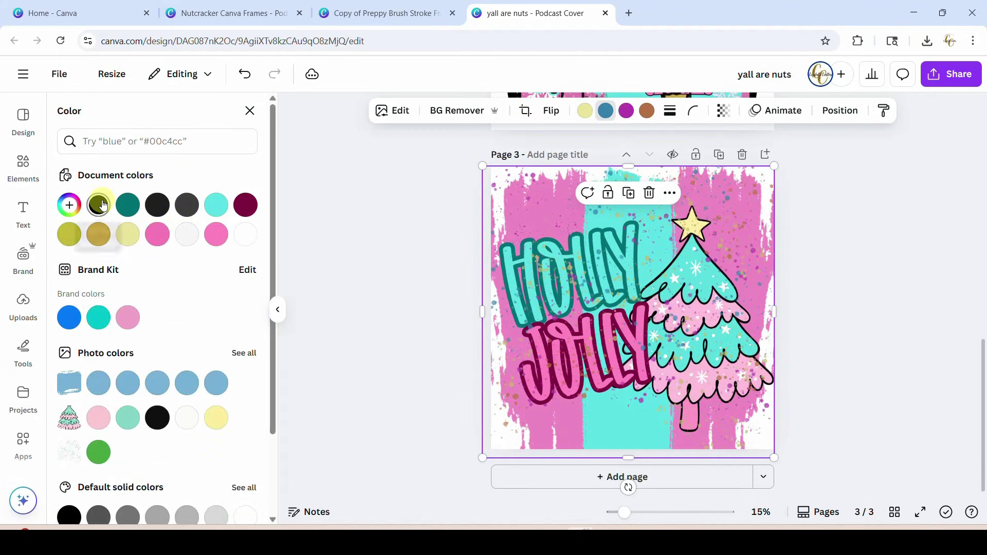
pyautogui.click(626, 114)
pyautogui.click(98, 205)
pyautogui.click(648, 115)
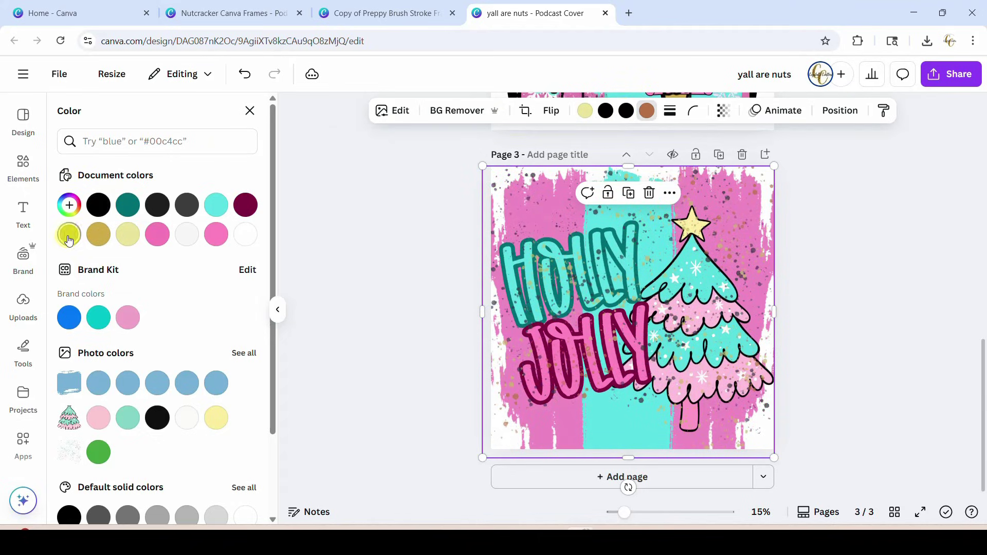
pyautogui.click(98, 236)
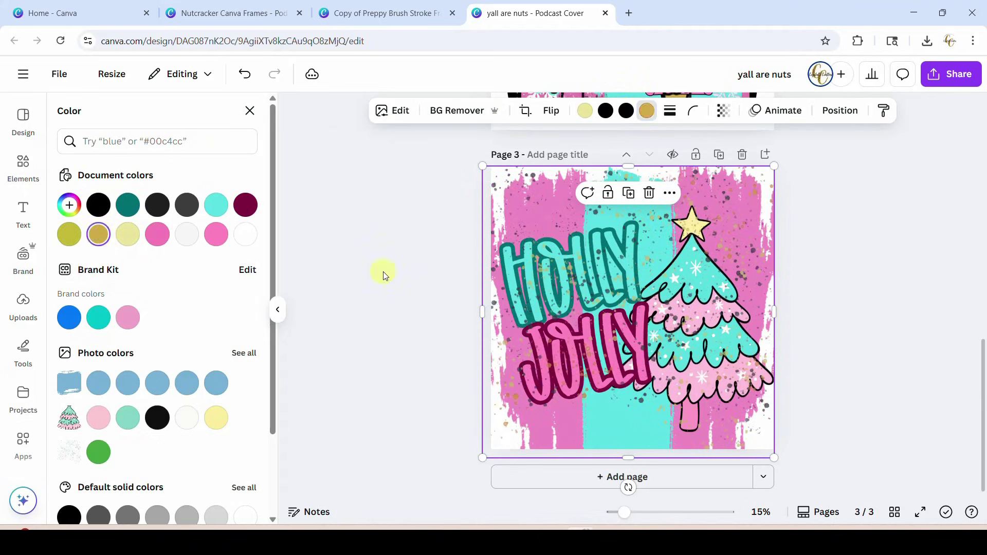
pyautogui.press('Escape')
pyautogui.click(353, 276)
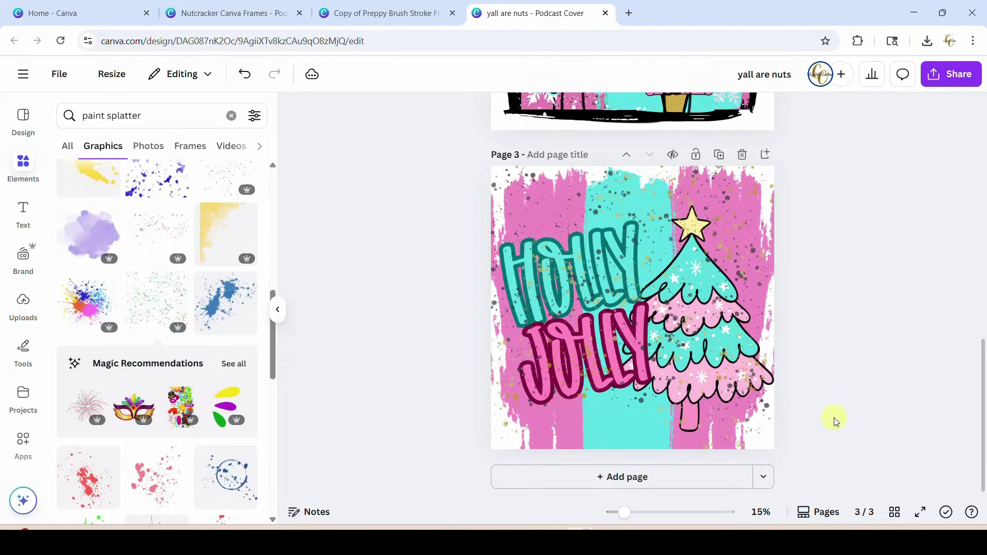
# - Search Elements for 'snow flakes' and add the dark-blue snowflake
pyautogui.click(155, 115)
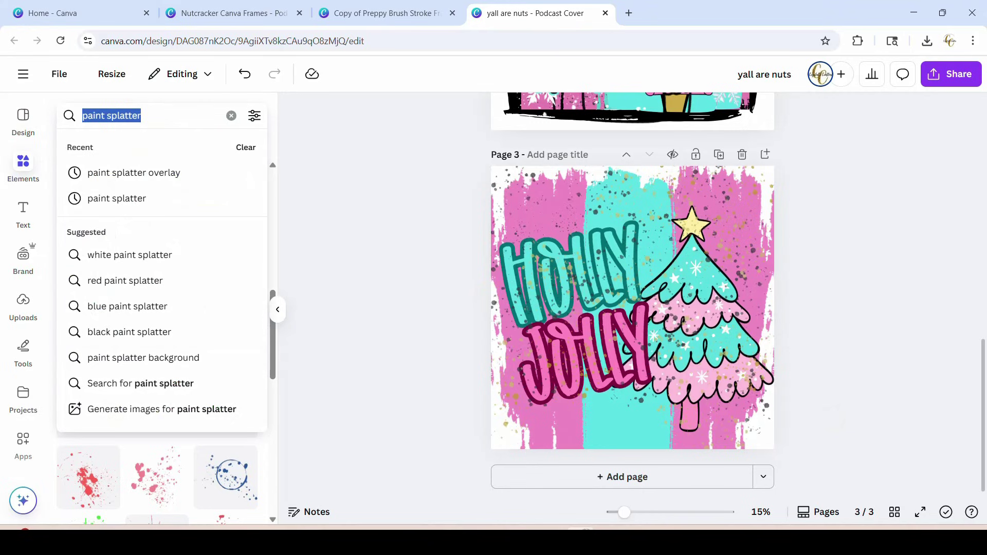
pyautogui.write('snow flakes')
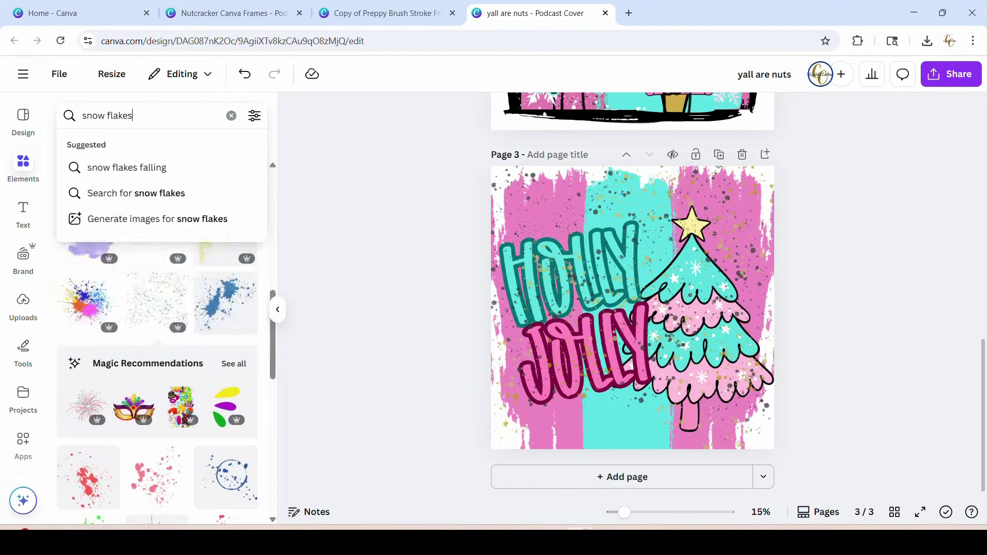
pyautogui.press('Return')
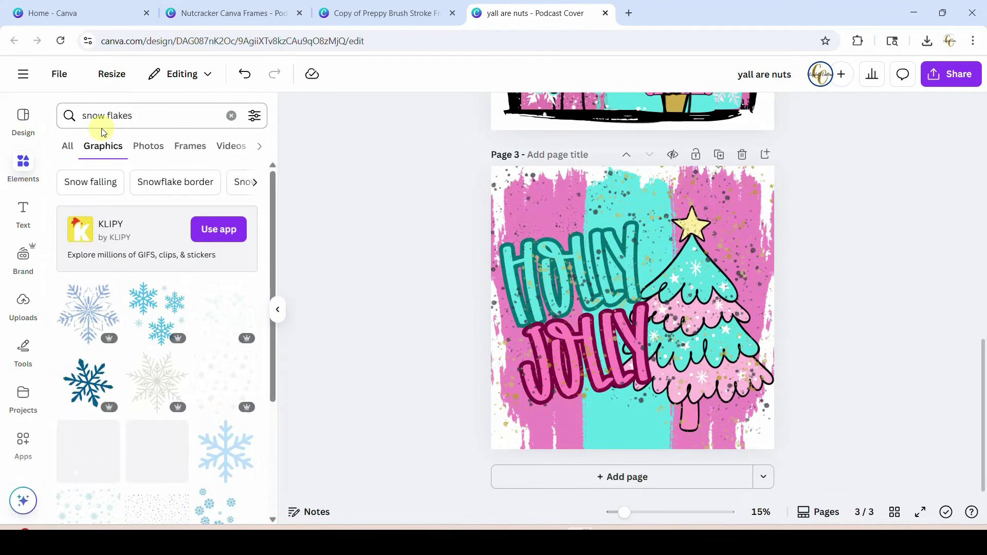
pyautogui.scroll(-1, 123, 421)
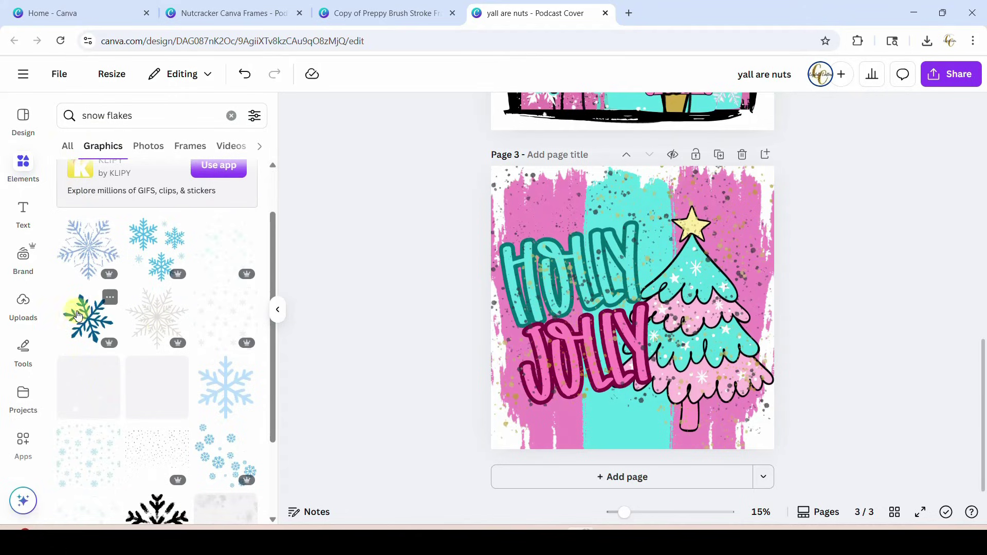
pyautogui.click(88, 319)
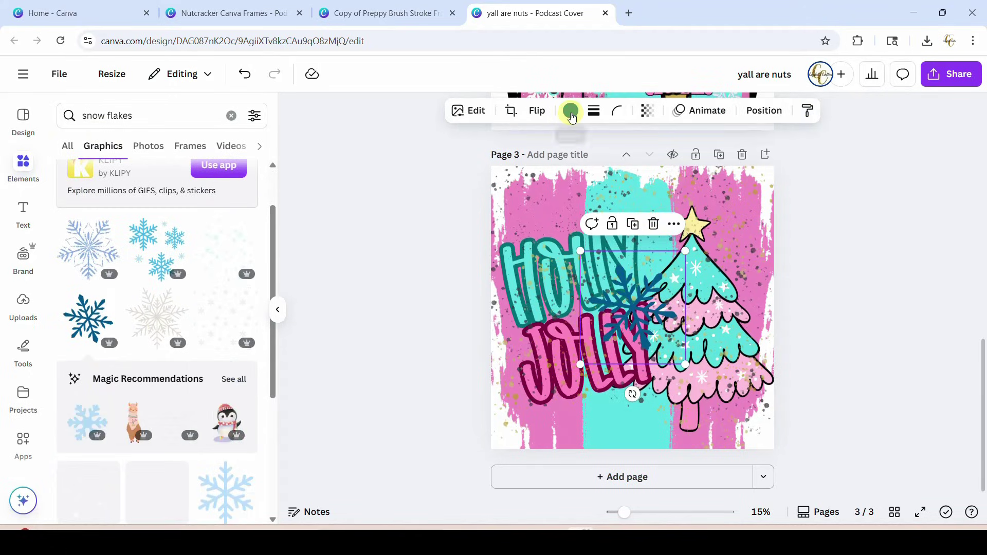
# - Make the snowflake white, place it beside the top-right star and tilt it about 30°
pyautogui.click(571, 118)
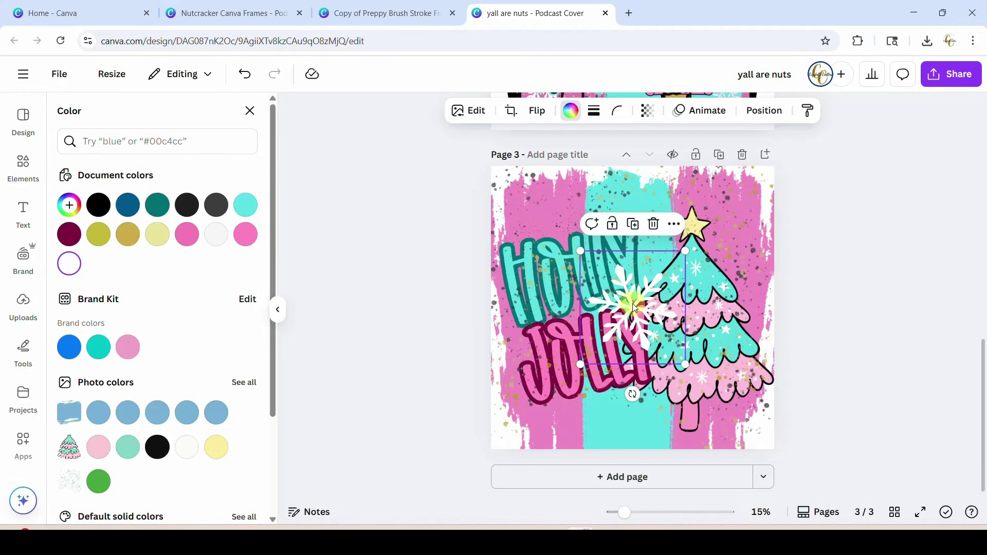
pyautogui.moveTo(634, 308); pyautogui.dragTo(540, 397)
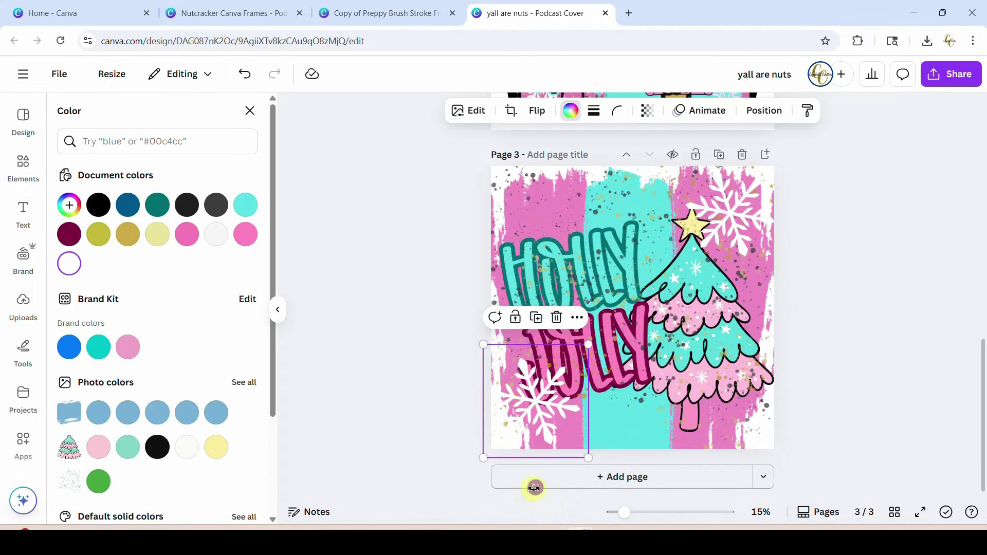
pyautogui.moveTo(535, 487); pyautogui.dragTo(579, 476)
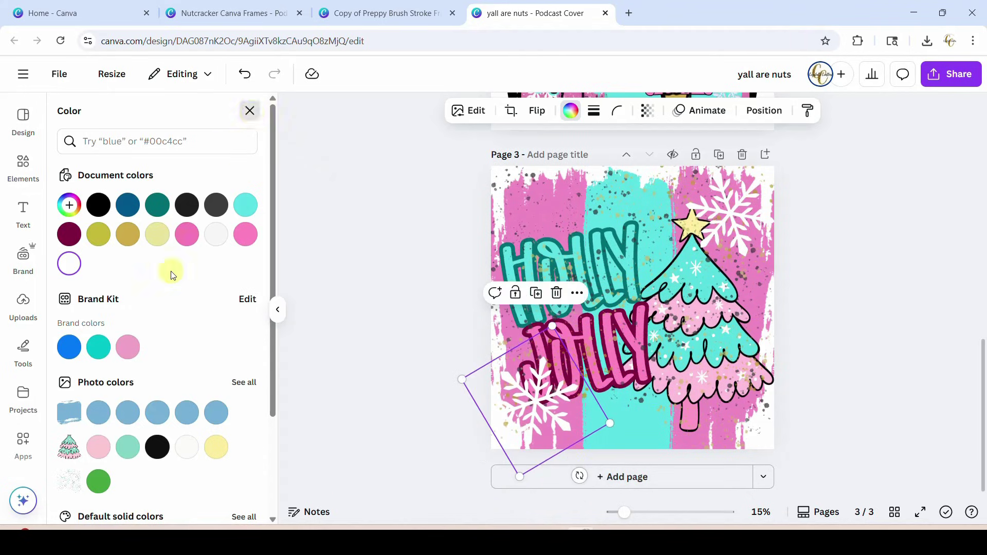
pyautogui.click(250, 111)
pyautogui.scroll(-4, 203, 363)
pyautogui.scroll(-3, 202, 363)
# - Add a small black snowflake on the tree's lower right
pyautogui.click(157, 250)
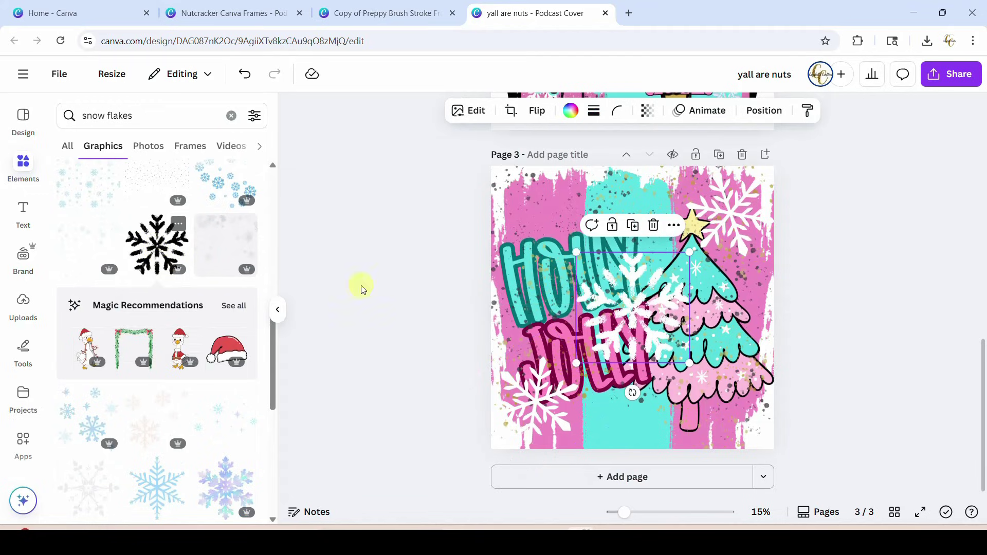
pyautogui.moveTo(688, 252); pyautogui.dragTo(660, 281)
pyautogui.moveTo(629, 324); pyautogui.dragTo(621, 225)
# - Send the snowflake behind HOLLY, move it up, and delete the full-page speckle overlay
pyautogui.click(764, 110)
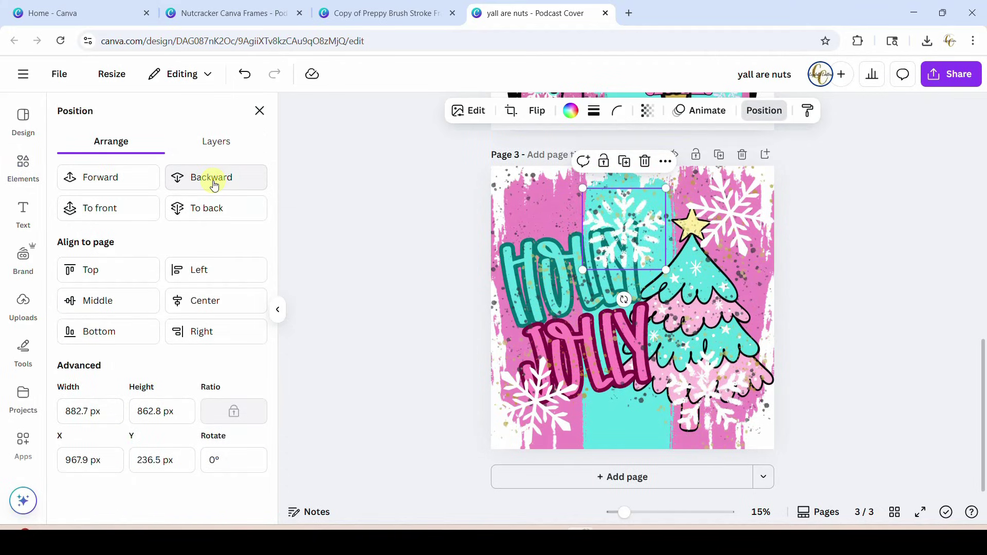
pyautogui.click(214, 186)
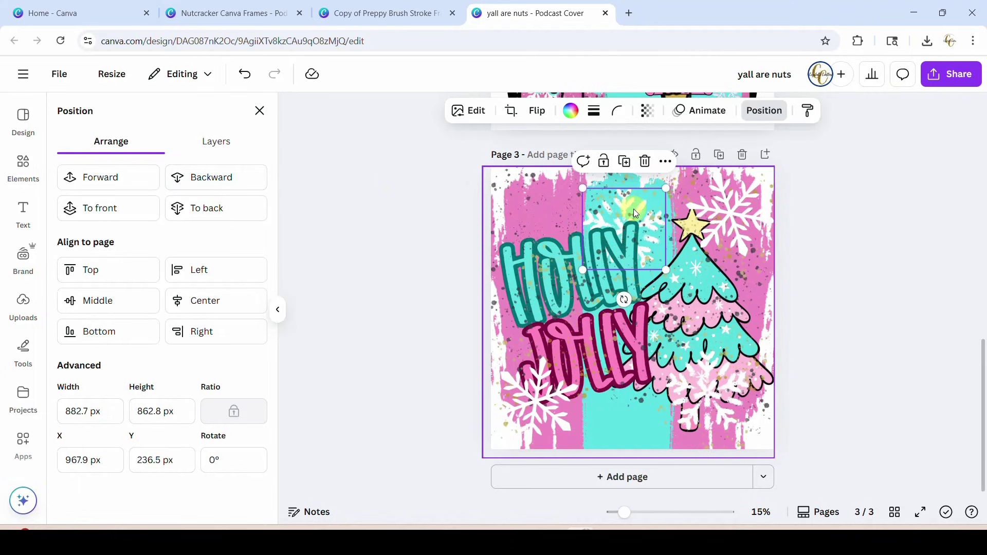
pyautogui.moveTo(625, 204); pyautogui.dragTo(603, 188)
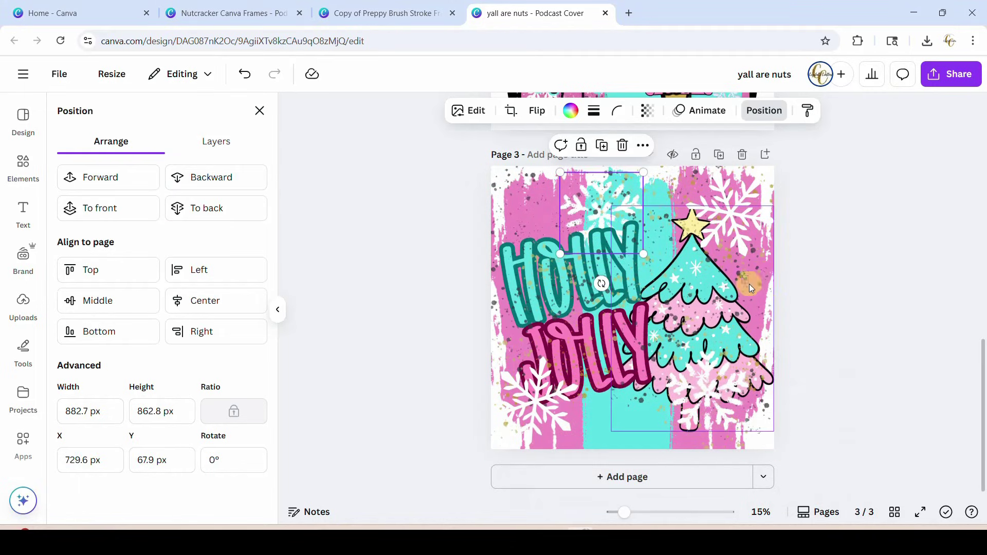
pyautogui.click(748, 286)
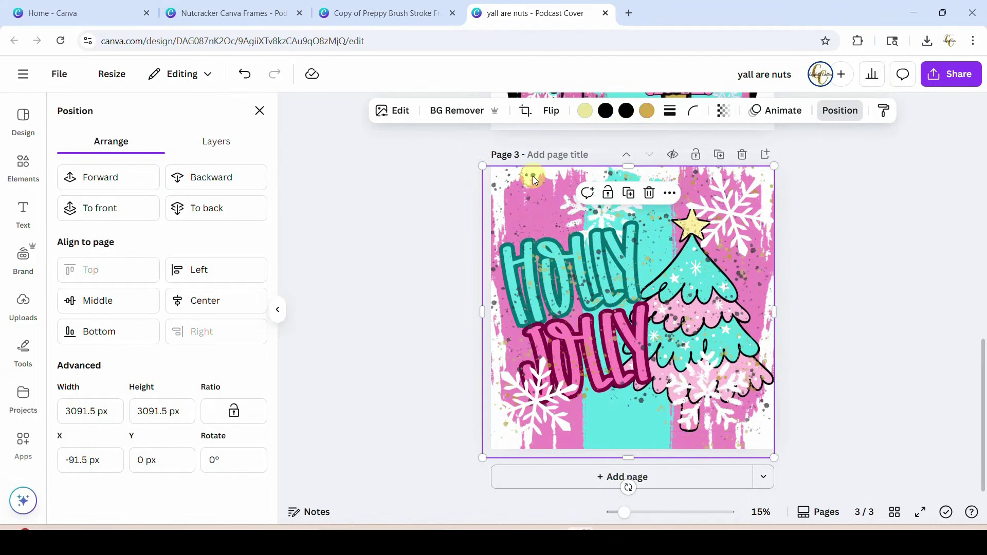
pyautogui.press('Delete')
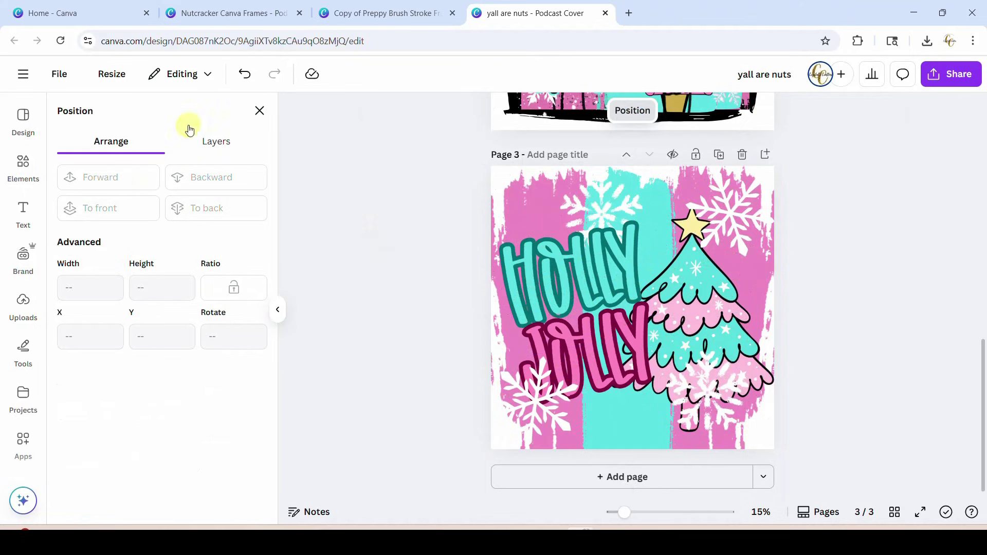
# - Search 'splatter paint', add a rainbow splatter to the page, then delete it again
pyautogui.click(260, 113)
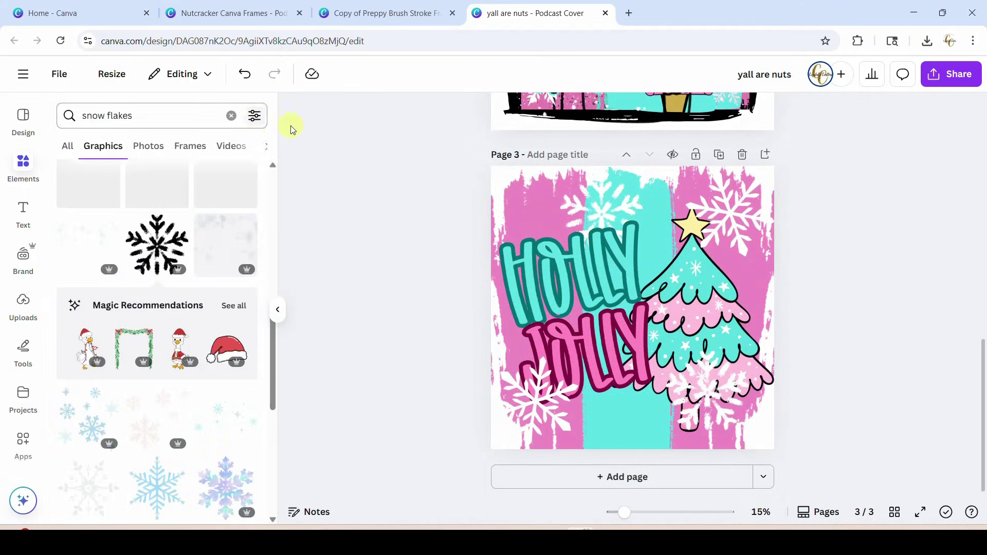
pyautogui.click(171, 115)
pyautogui.press('BackSpace')
pyautogui.press('BackSpace')
pyautogui.press('BackSpace')
pyautogui.press('BackSpace')
pyautogui.press('BackSpace')
pyautogui.press('BackSpace')
pyautogui.press('BackSpace')
pyautogui.press('BackSpace')
pyautogui.press('BackSpace')
pyautogui.press('BackSpace')
pyautogui.press('BackSpace')
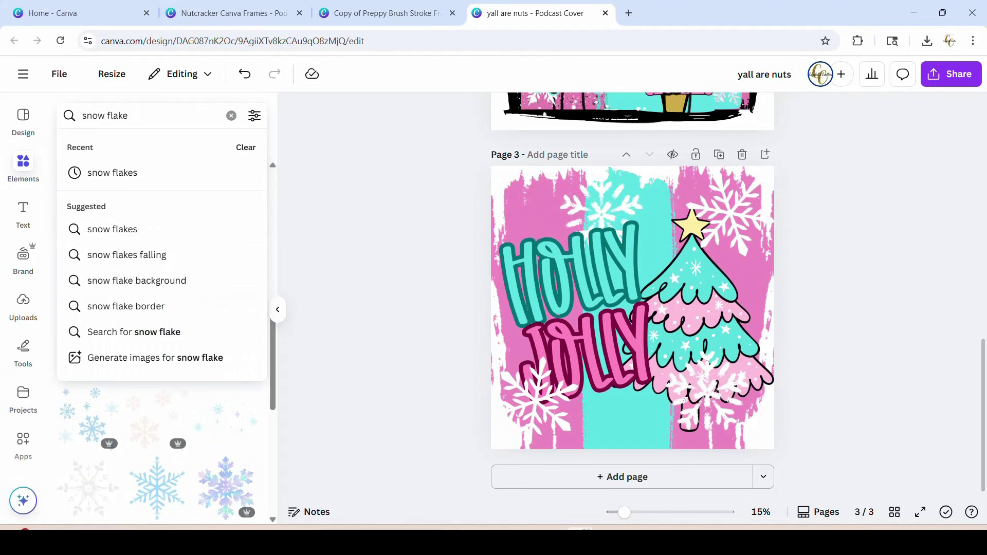
pyautogui.write('splatter paint')
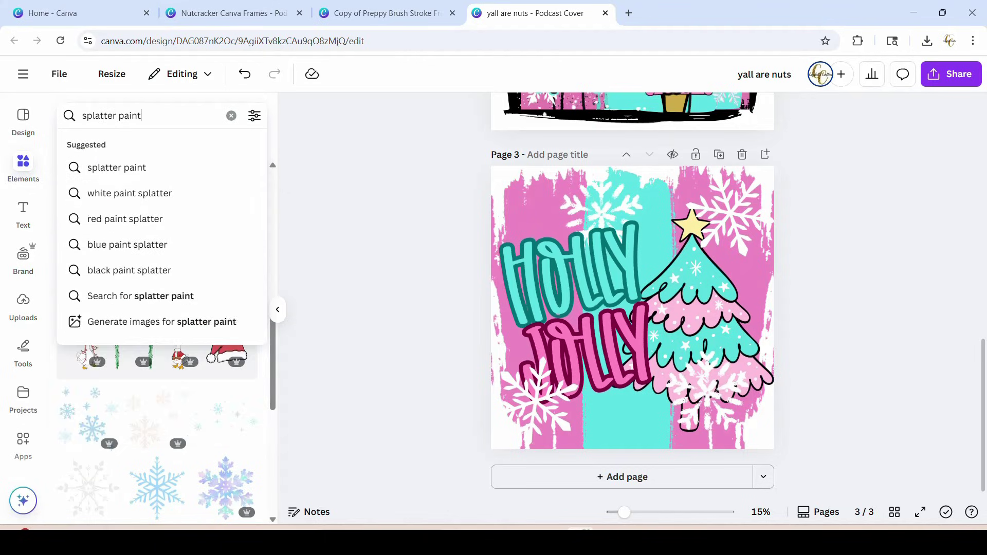
pyautogui.press('Return')
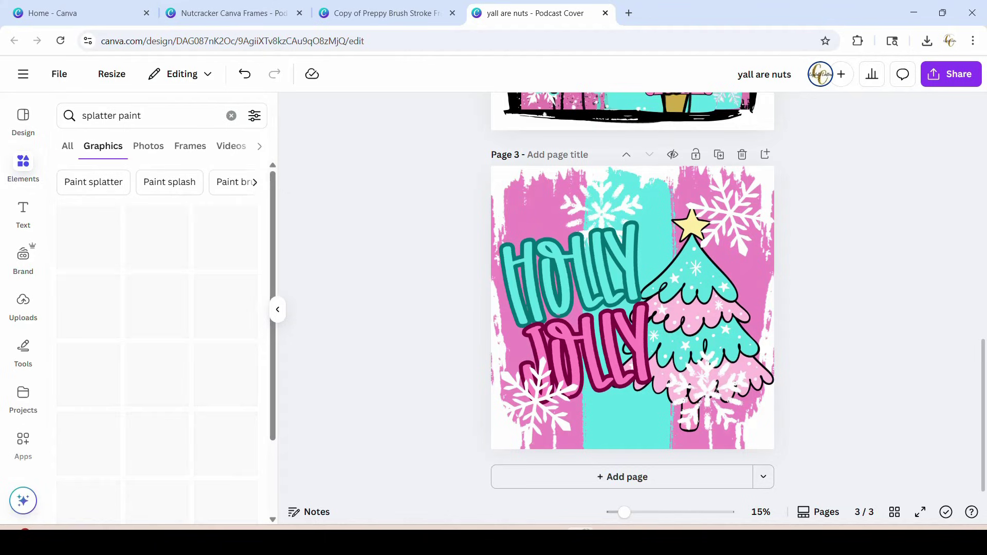
pyautogui.scroll(-10, 150, 321)
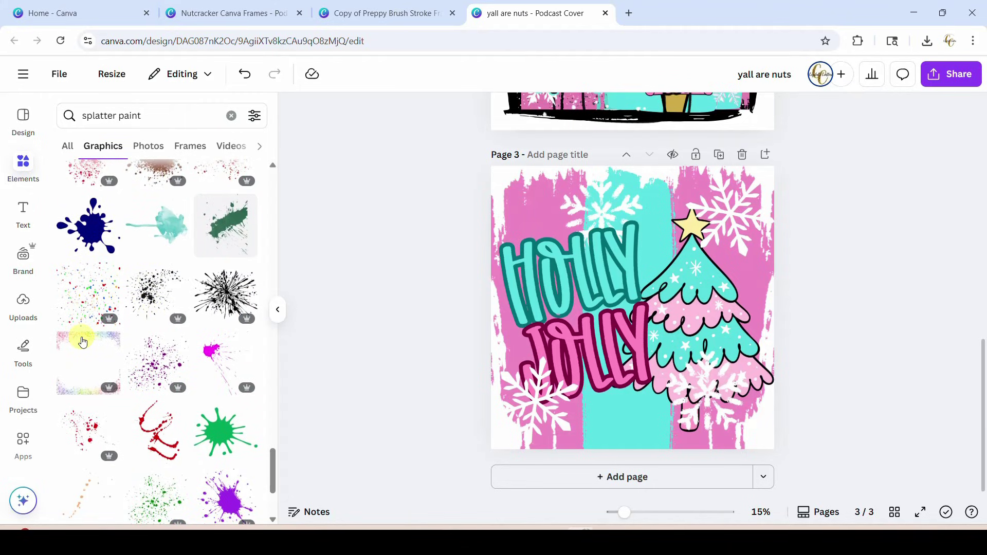
pyautogui.click(82, 342)
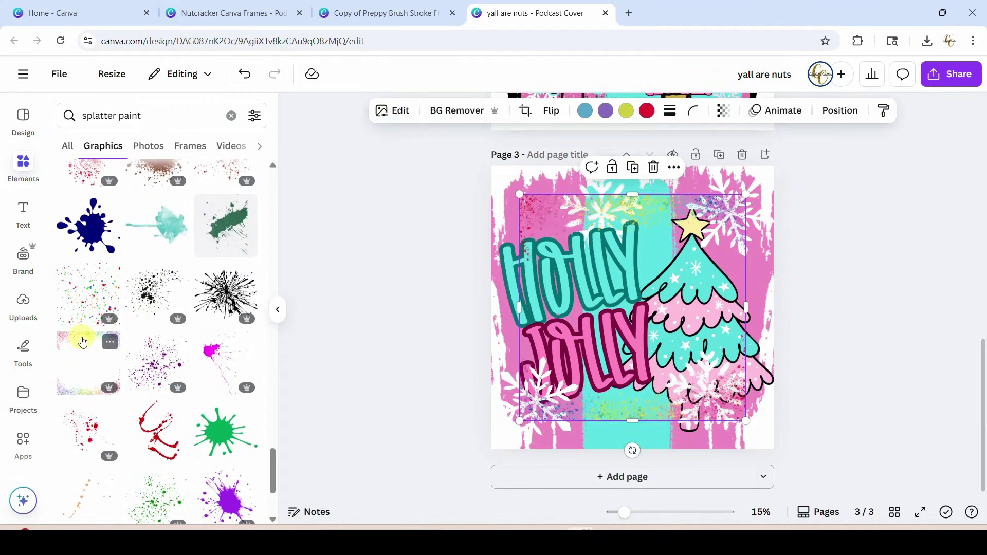
pyautogui.press('Delete')
pyautogui.scroll(-5, 103, 359)
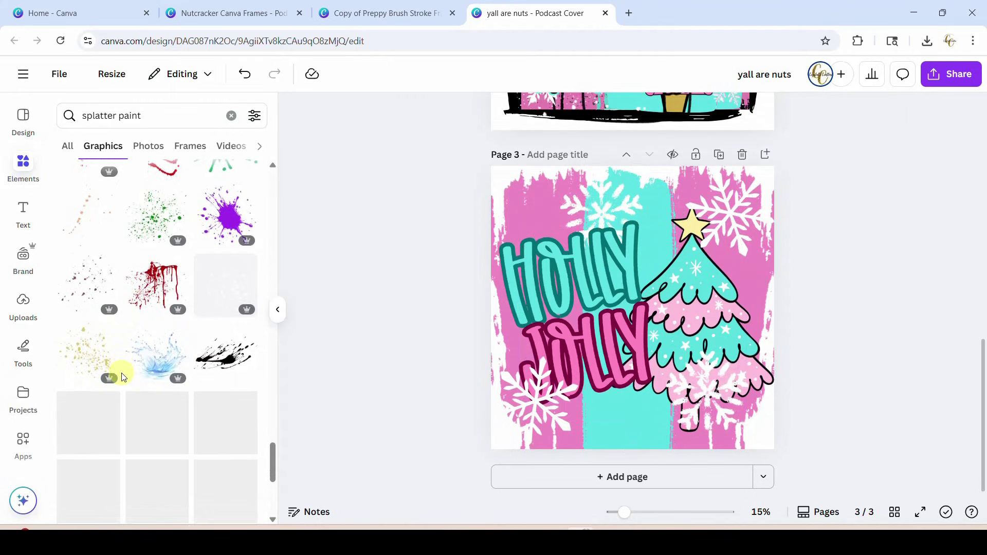
# - Add the gold glitter speckle from the recently used elements to the page
pyautogui.click(231, 115)
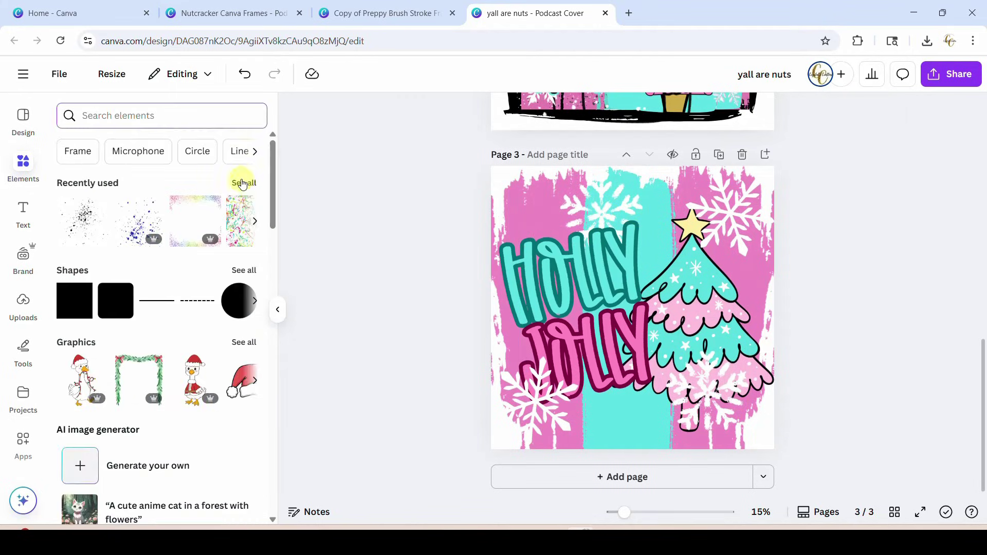
pyautogui.click(245, 184)
pyautogui.scroll(-5, 198, 304)
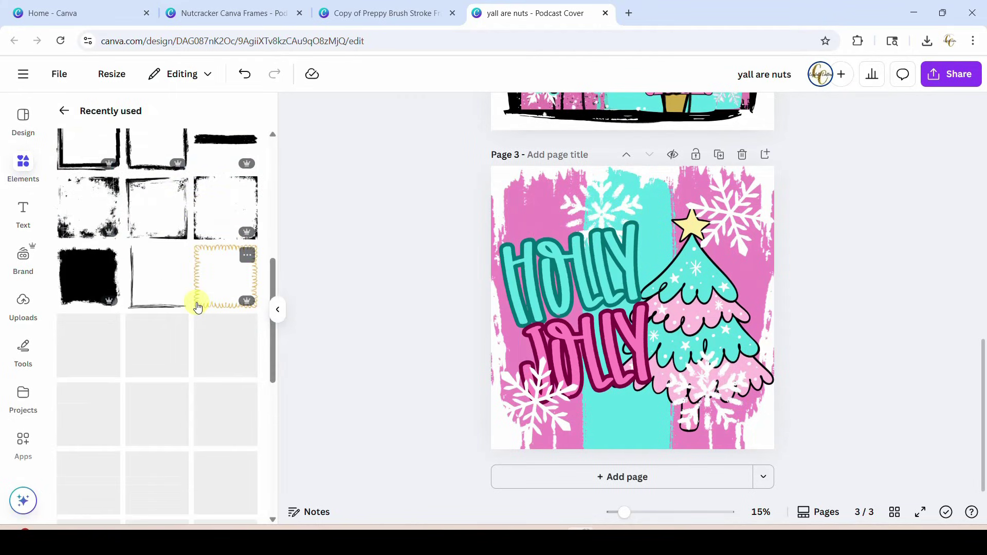
pyautogui.scroll(-4, 198, 307)
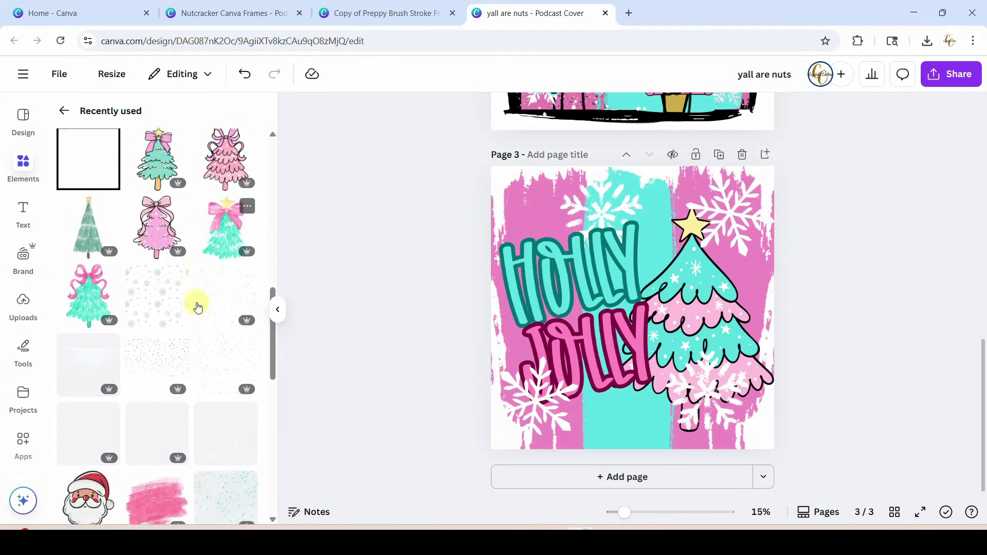
pyautogui.scroll(-2, 197, 307)
pyautogui.scroll(-1, 208, 303)
pyautogui.scroll(-10, 204, 308)
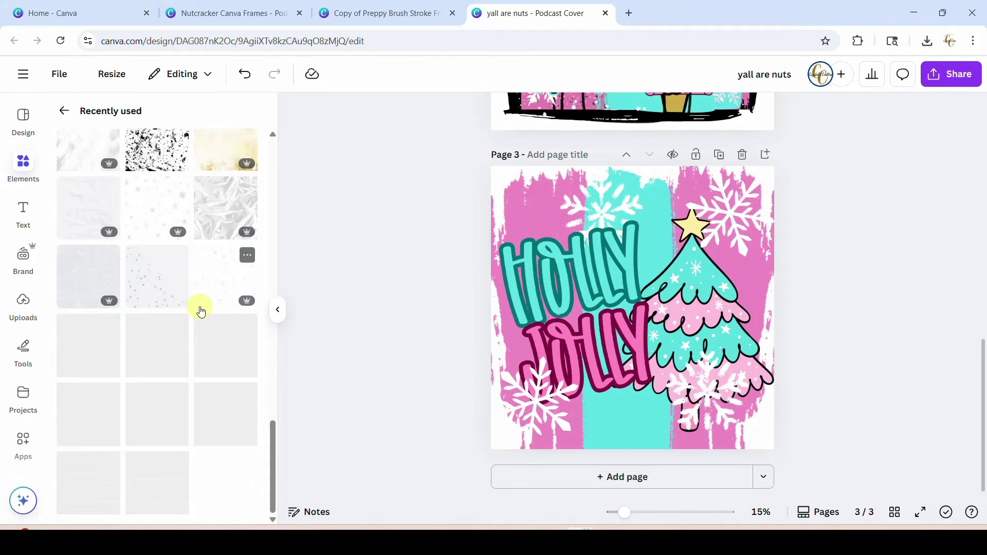
pyautogui.scroll(-5, 200, 311)
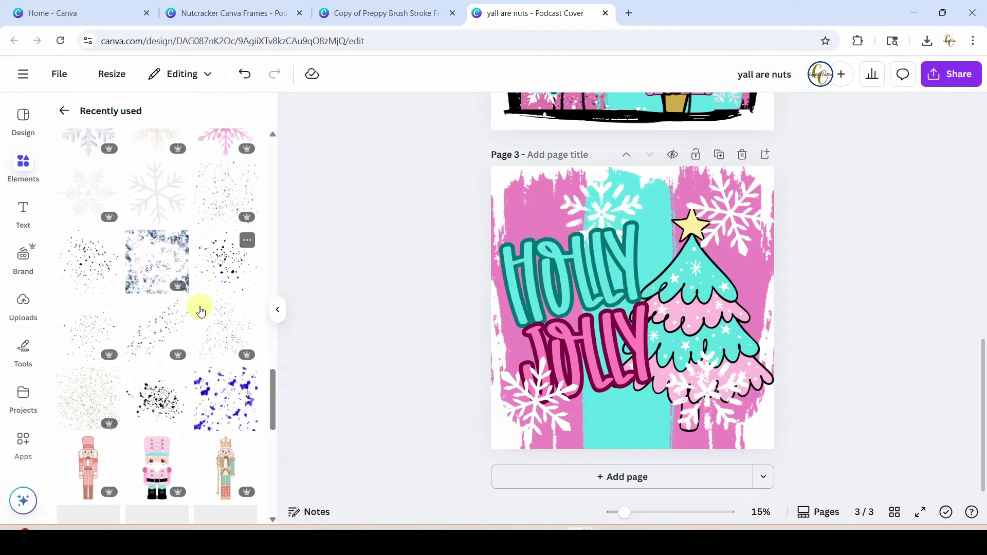
pyautogui.scroll(-1, 201, 311)
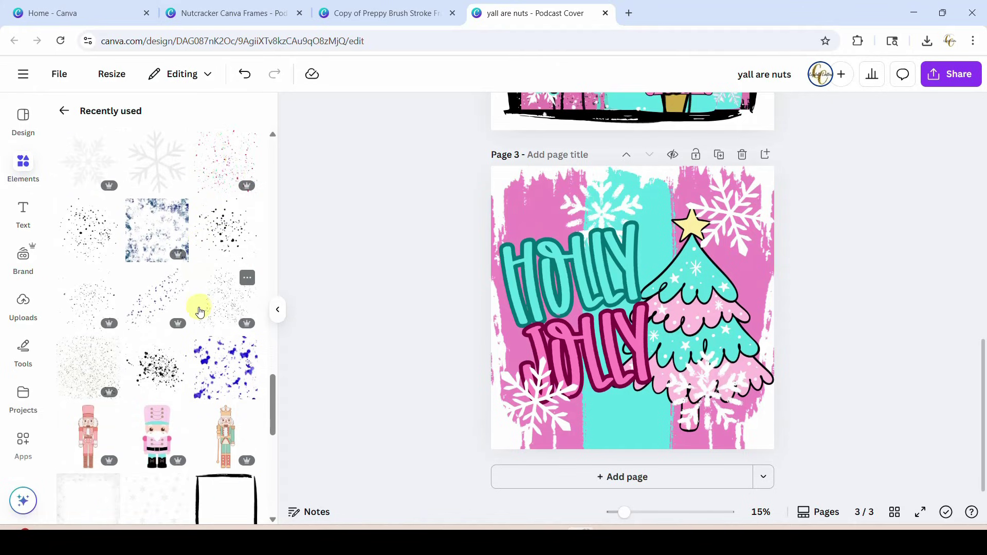
pyautogui.scroll(-2, 165, 304)
pyautogui.click(84, 312)
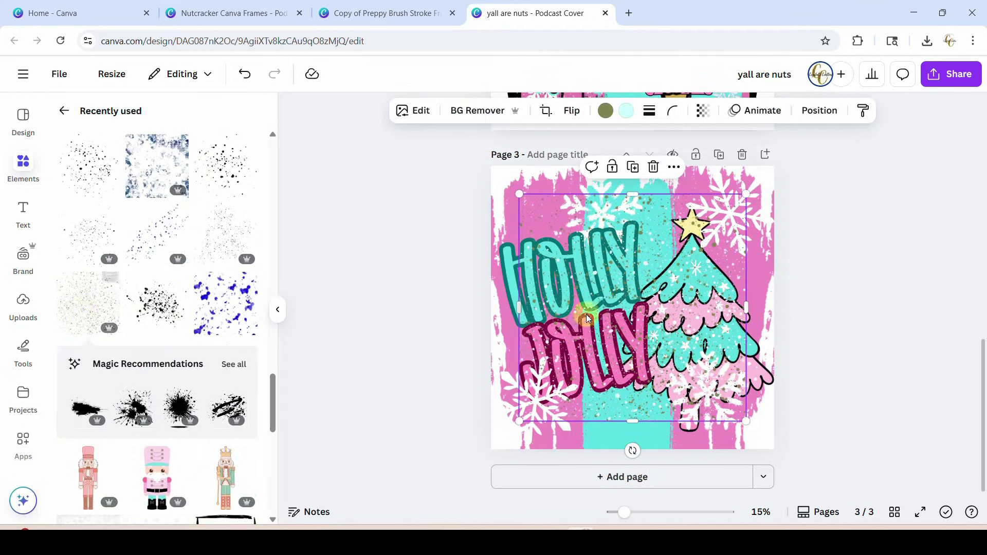
# - Reposition and enlarge the gold speckle so it covers the whole page, aligned to its edges
pyautogui.moveTo(571, 230); pyautogui.dragTo(543, 197)
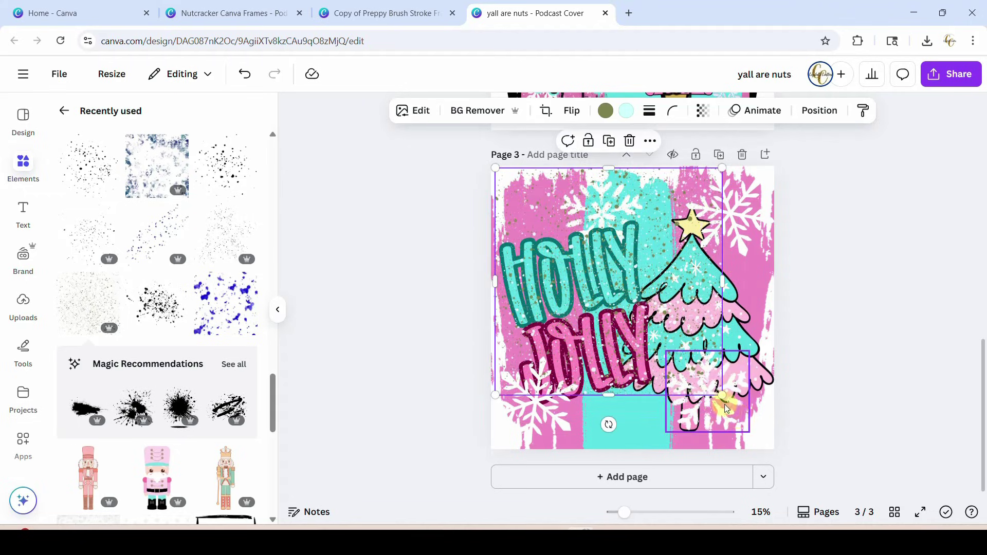
pyautogui.moveTo(717, 393); pyautogui.dragTo(778, 465)
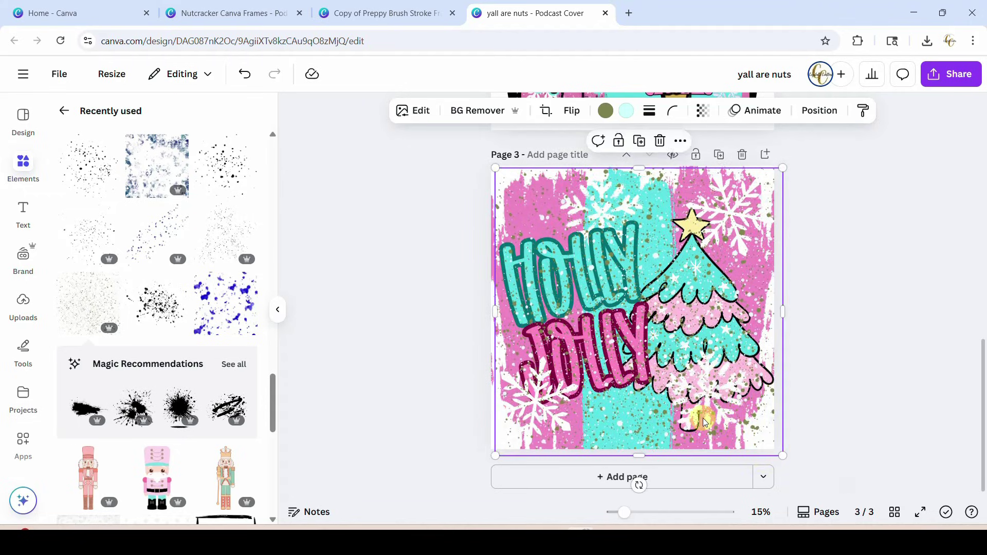
pyautogui.moveTo(704, 422); pyautogui.dragTo(698, 416)
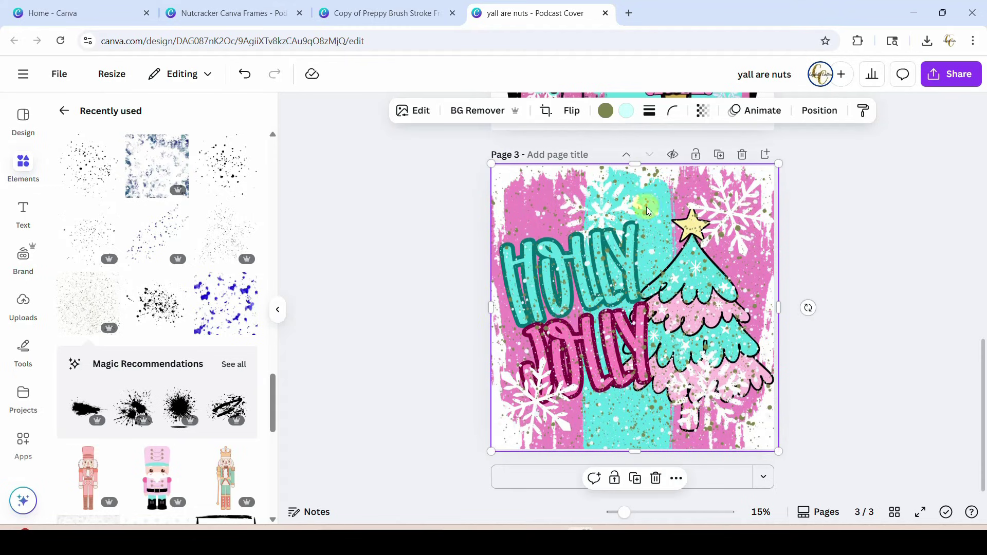
# - Recolour the glitter speckle to black with a light yellow second colour
pyautogui.click(608, 112)
pyautogui.click(101, 205)
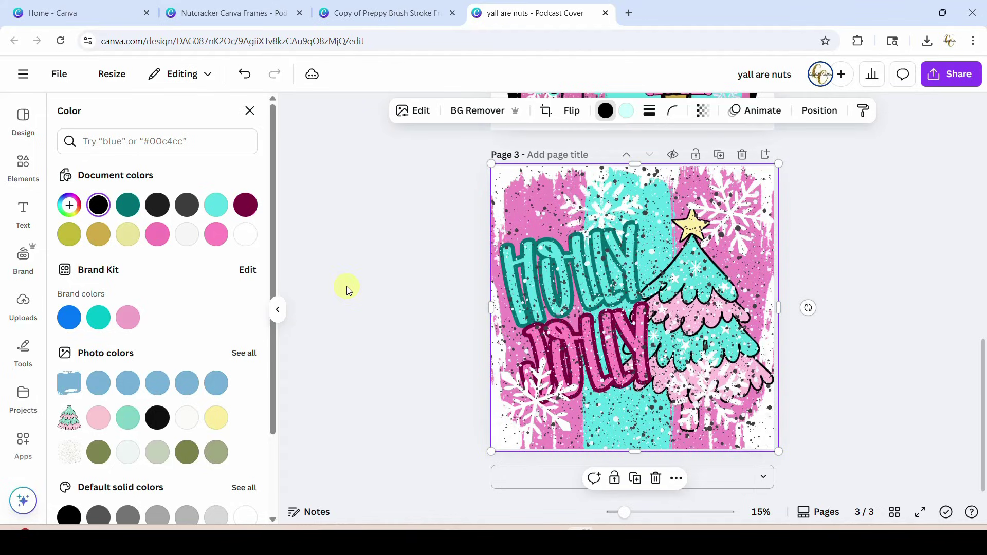
pyautogui.click(628, 111)
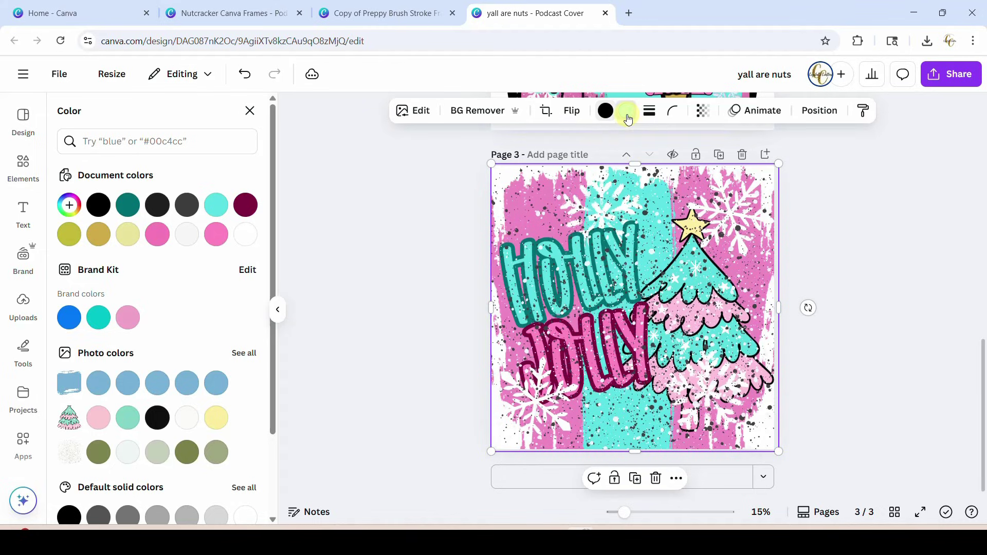
pyautogui.click(186, 240)
pyautogui.click(345, 288)
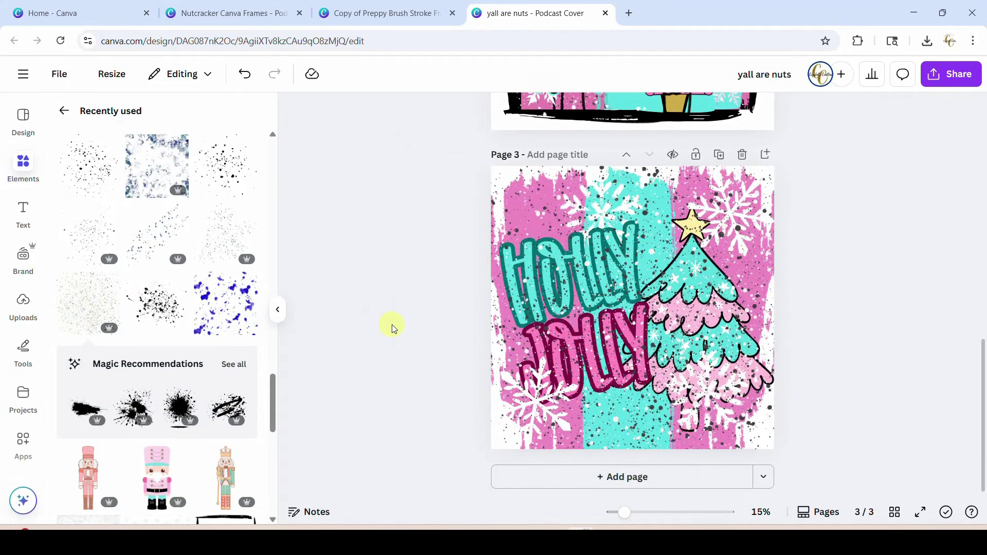
# - Lower the splatter overlay's transparency to about 66
pyautogui.click(536, 333)
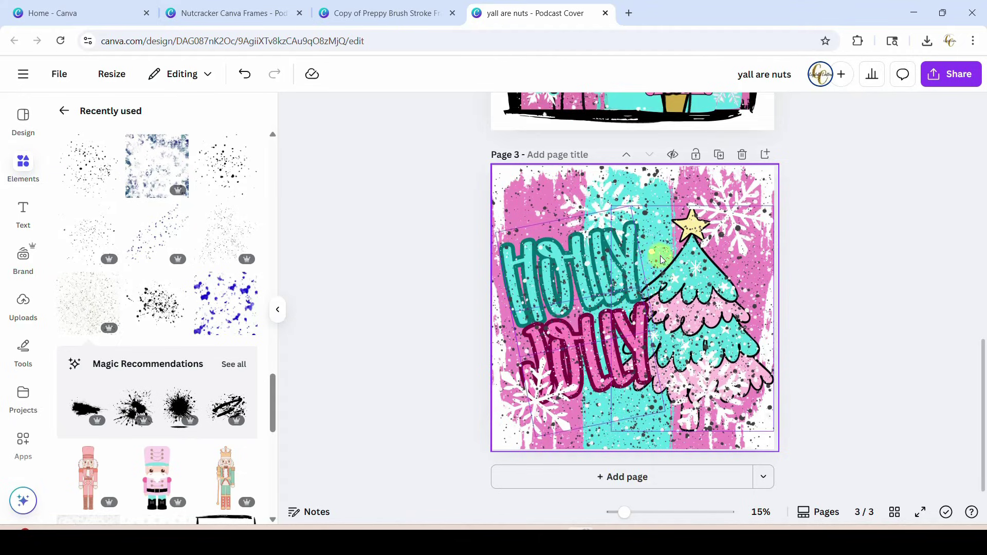
pyautogui.click(702, 110)
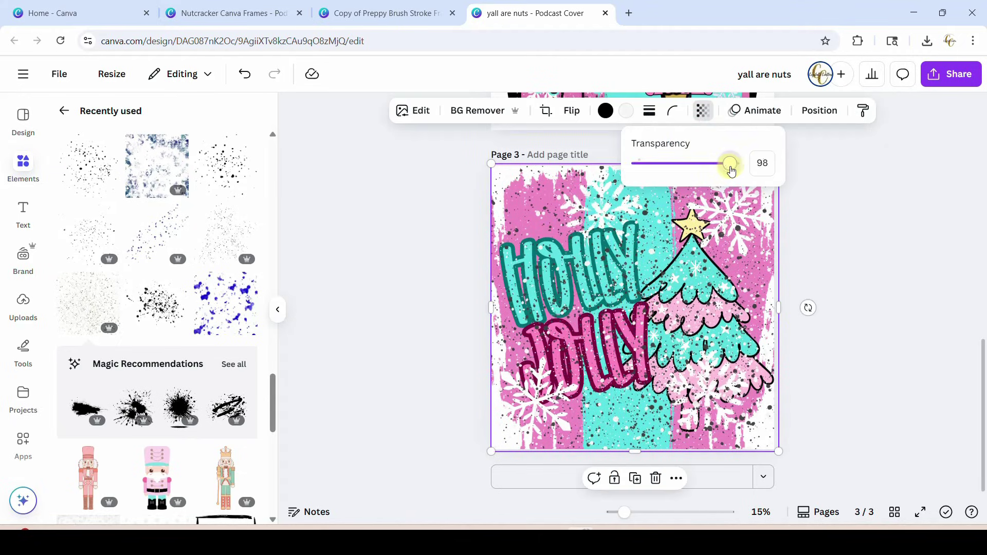
pyautogui.moveTo(719, 175); pyautogui.dragTo(712, 176)
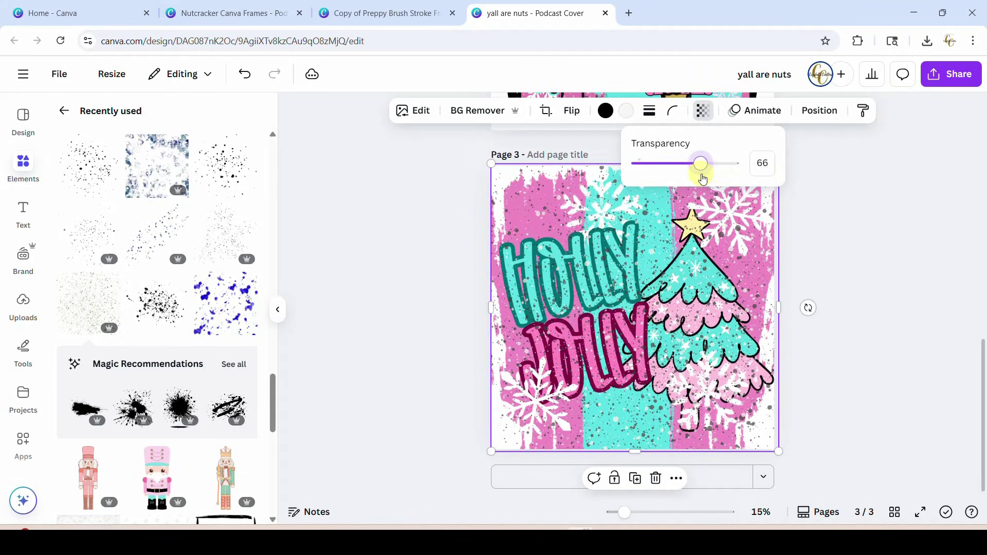
pyautogui.click(877, 257)
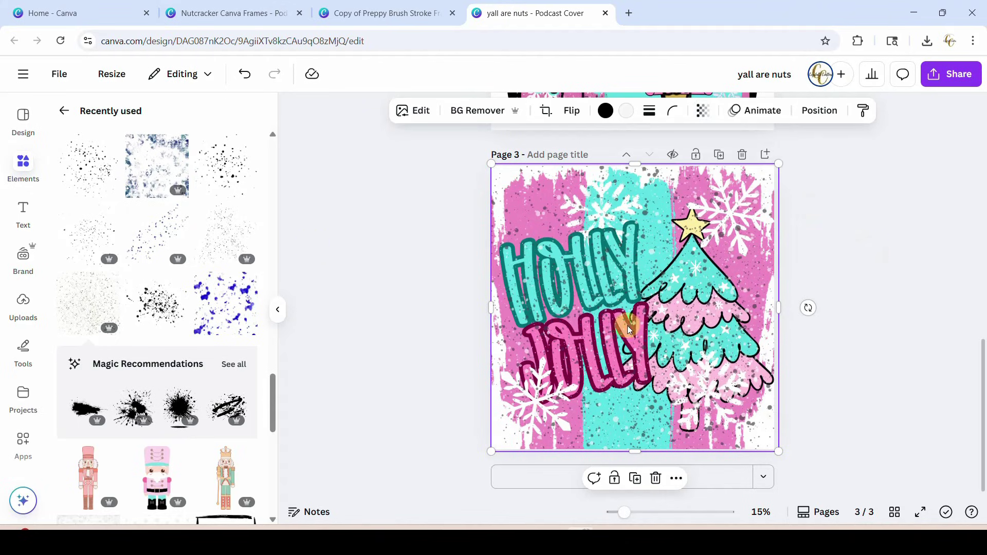
# - Search the elements library for 'grunge border'
pyautogui.scroll(5, 740, 357)
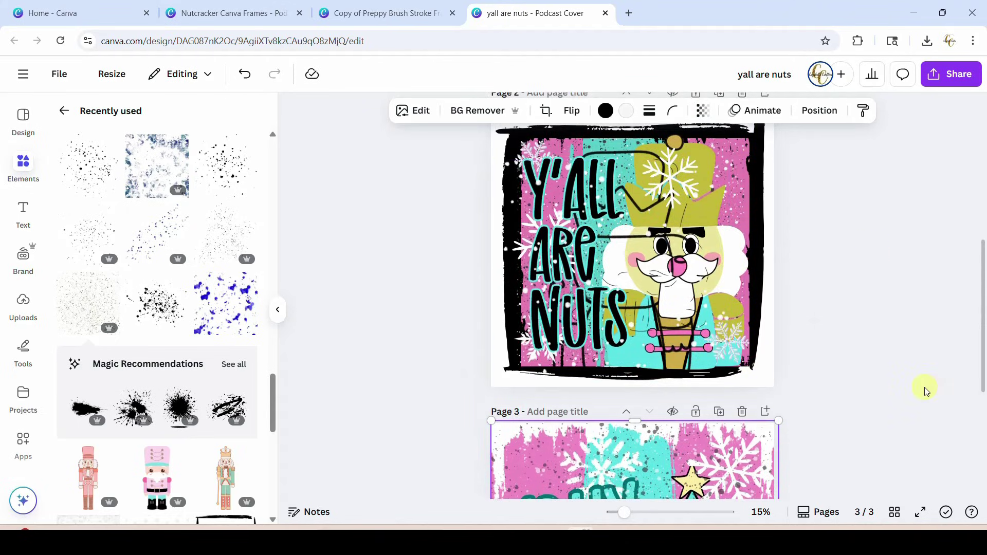
pyautogui.scroll(-5, 910, 394)
pyautogui.scroll(5, 903, 396)
pyautogui.scroll(1, 903, 396)
pyautogui.scroll(-5, 891, 388)
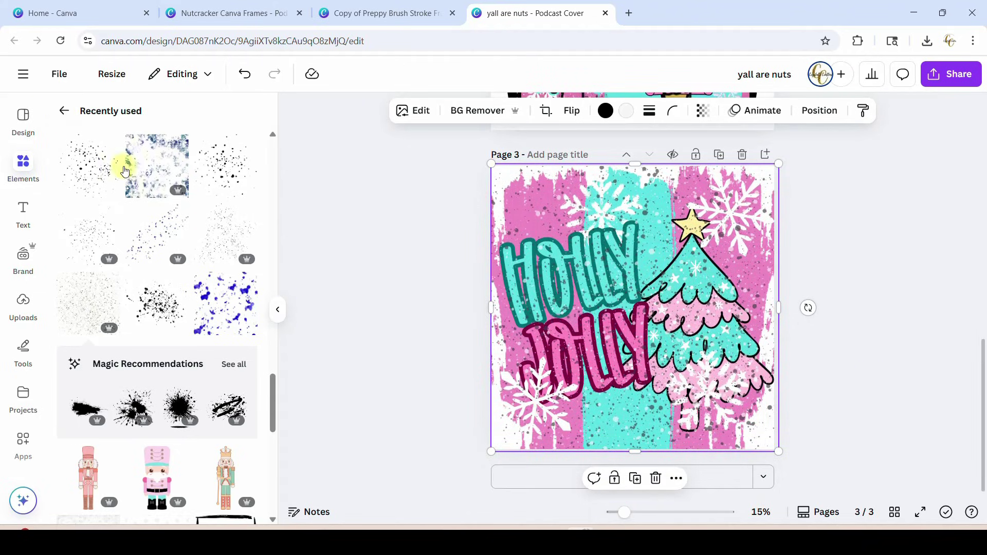
pyautogui.click(65, 111)
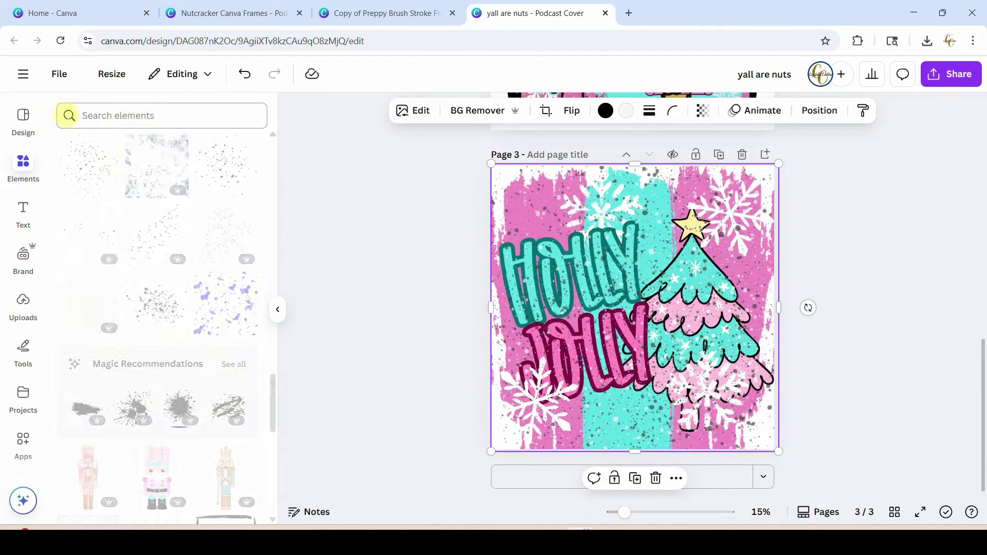
pyautogui.click(147, 117)
pyautogui.write('grunge border')
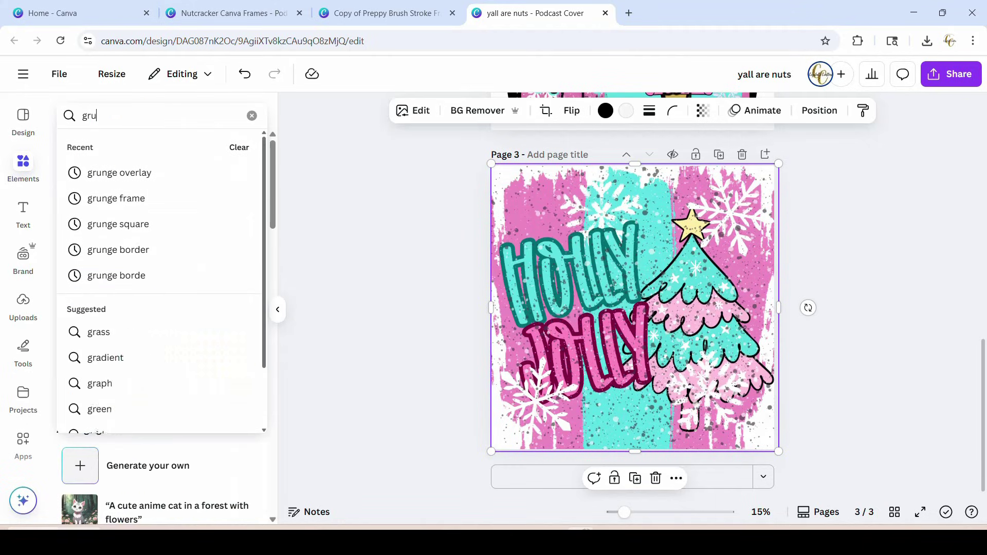
pyautogui.press('Return')
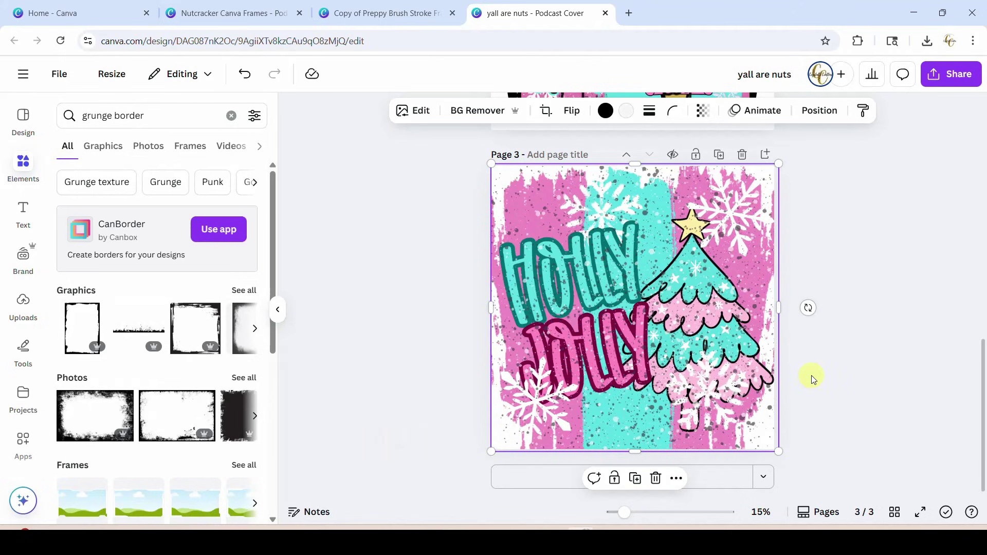
# - Add a black grunge border graphic and stretch it over all of page 3
pyautogui.click(180, 315)
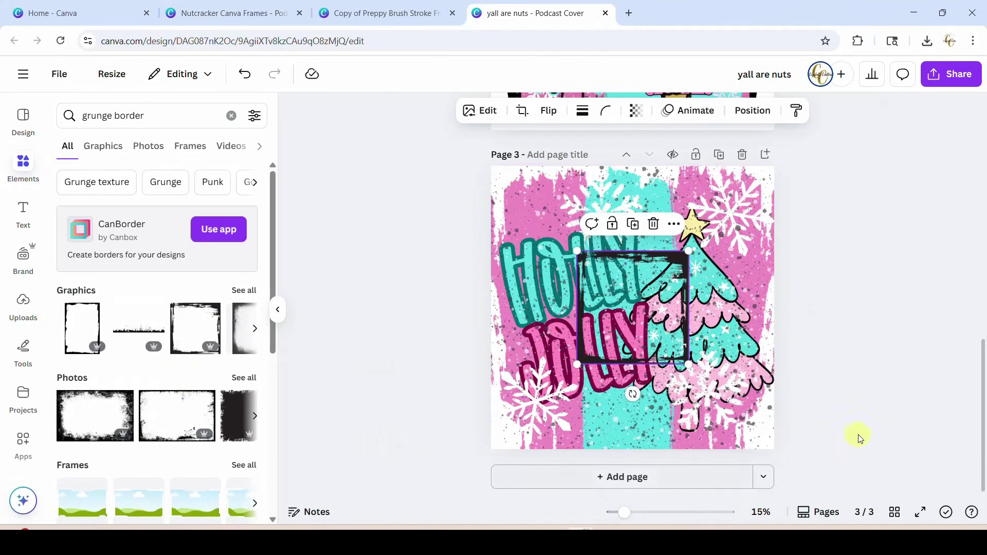
pyautogui.moveTo(687, 362); pyautogui.dragTo(774, 450)
pyautogui.moveTo(575, 266); pyautogui.dragTo(490, 164)
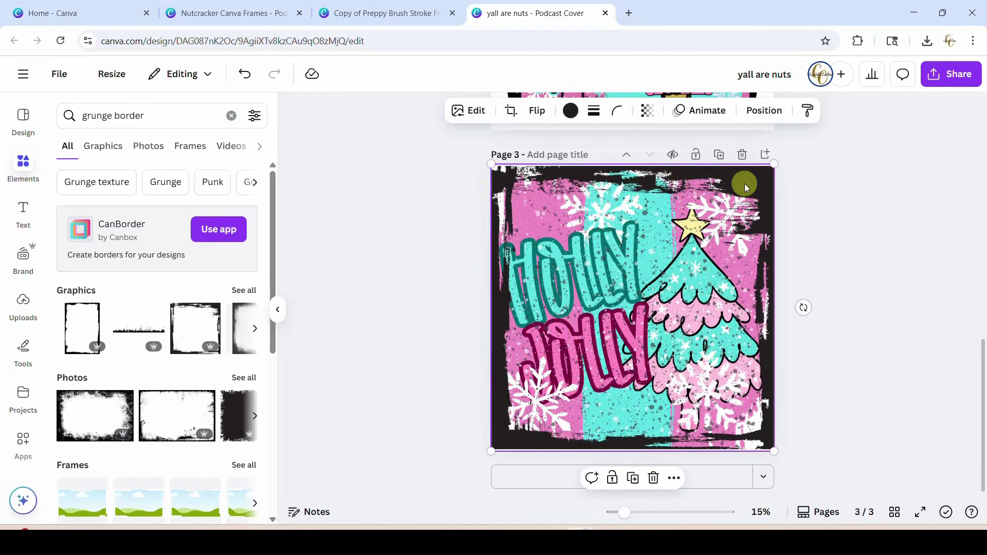
pyautogui.moveTo(744, 180); pyautogui.dragTo(743, 182)
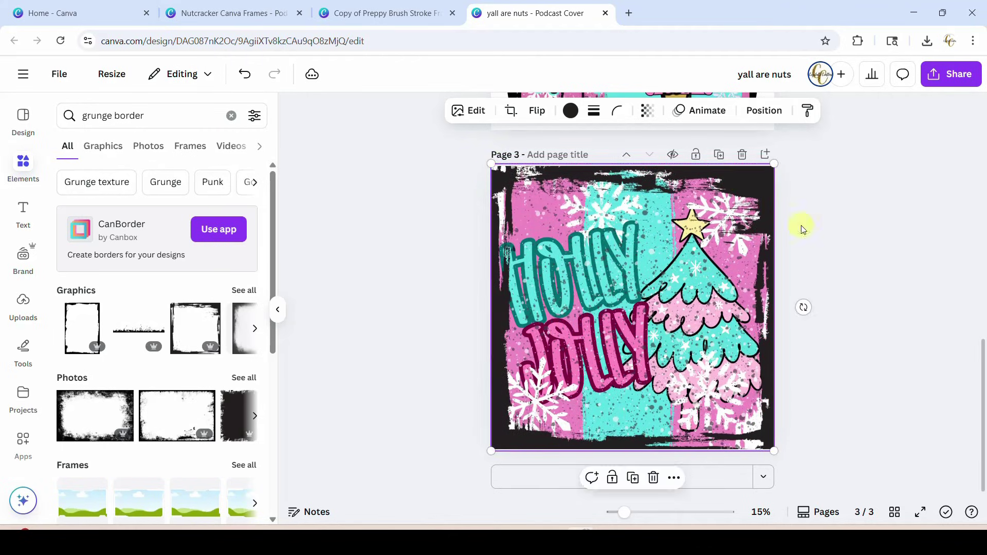
# - Switch to the Copy of Preppy Brush Stroke Frames design
pyautogui.click(406, 13)
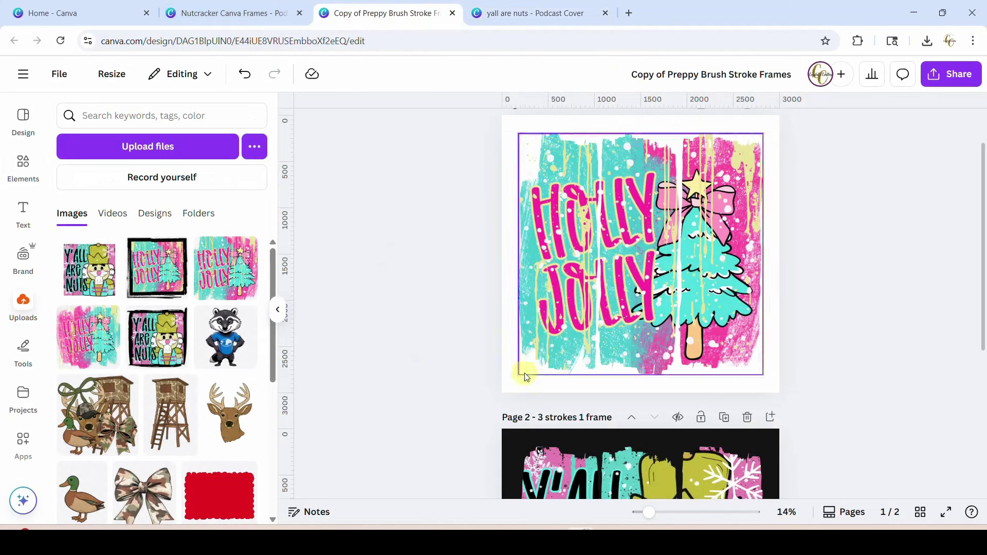
pyautogui.scroll(-5, 693, 292)
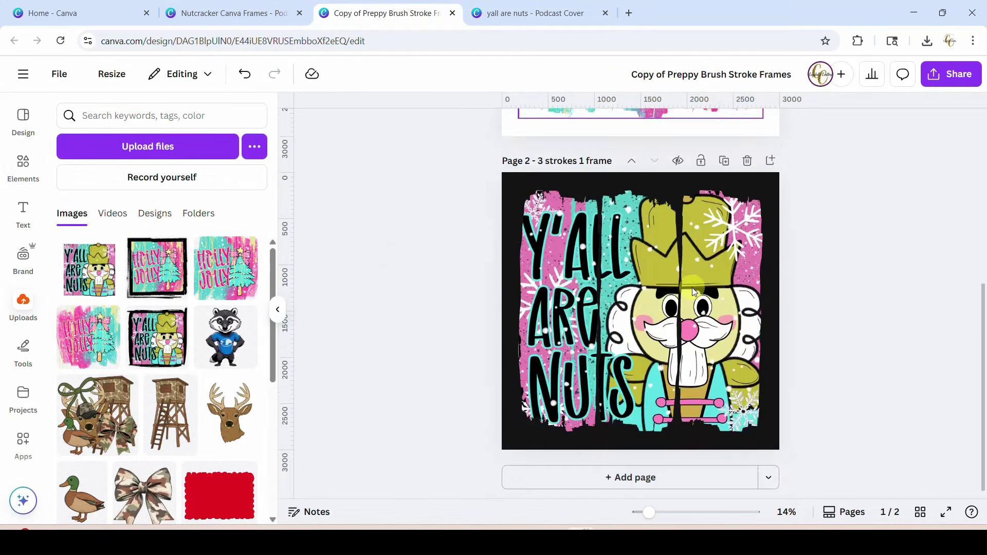
pyautogui.scroll(5, 694, 292)
# - Detach and delete page 1's framed image, then drop the uploaded Holly Jolly image into the frame
pyautogui.rightClick(698, 281)
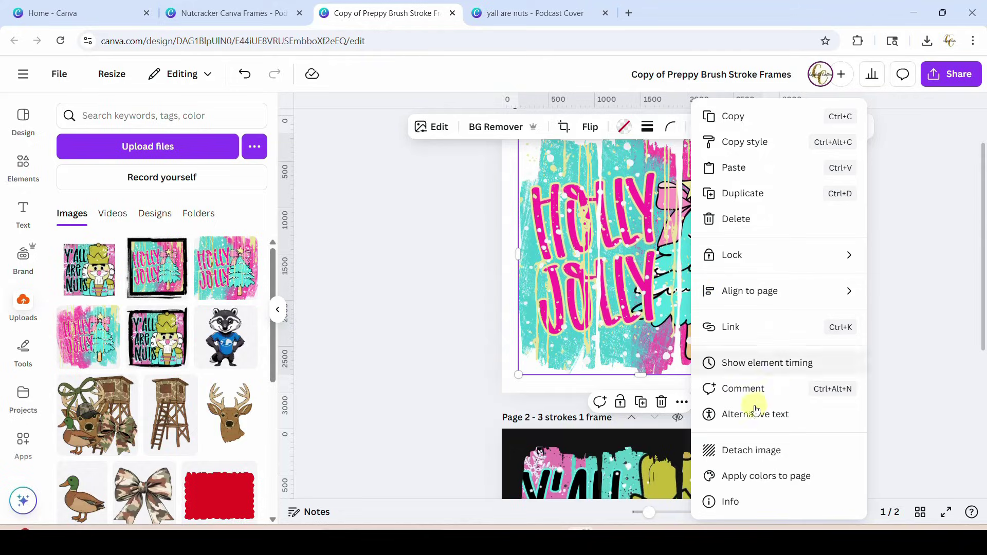
pyautogui.click(751, 450)
pyautogui.click(720, 258)
pyautogui.press('Delete')
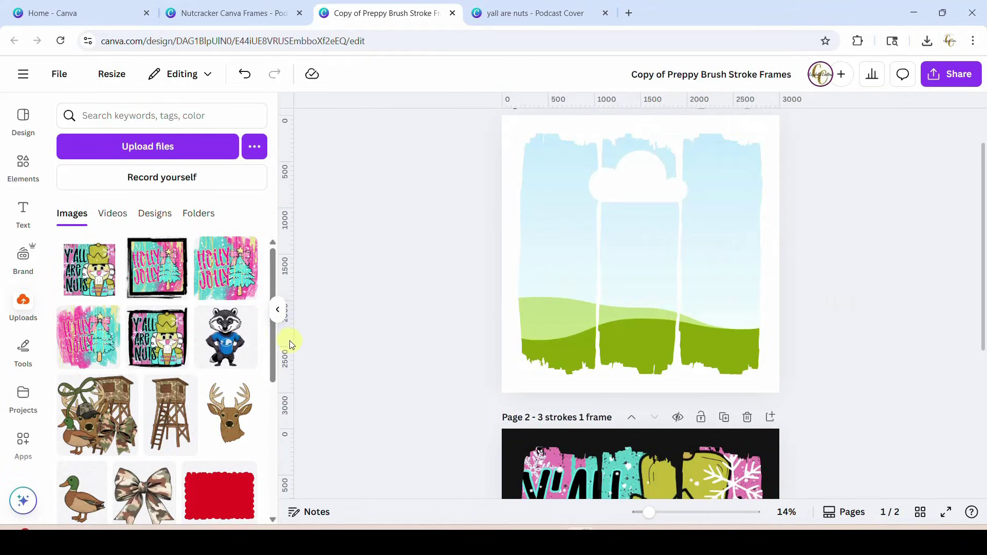
pyautogui.moveTo(225, 267); pyautogui.dragTo(620, 249)
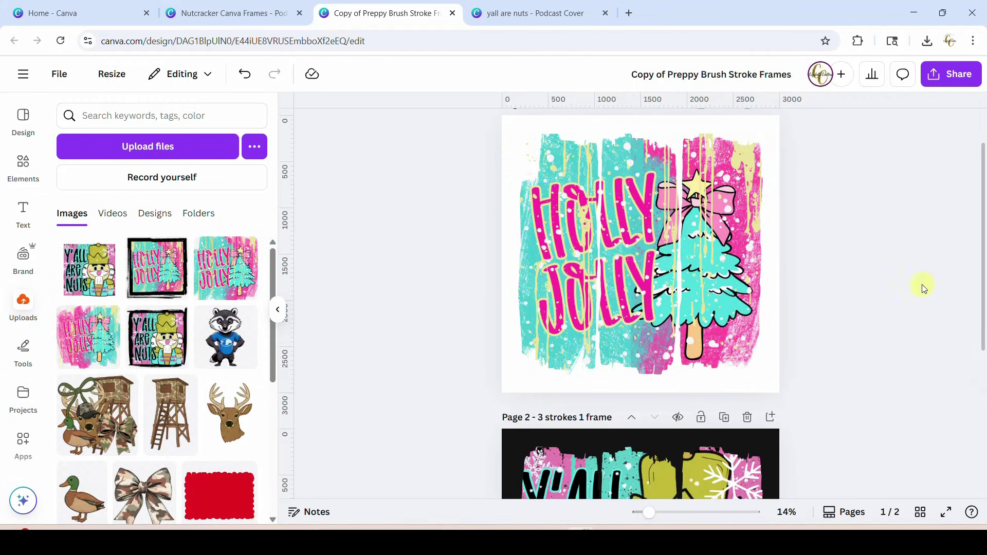
# - Back in 'yall are nuts', filter the search to Graphics and delete the full-page grunge border
pyautogui.click(551, 19)
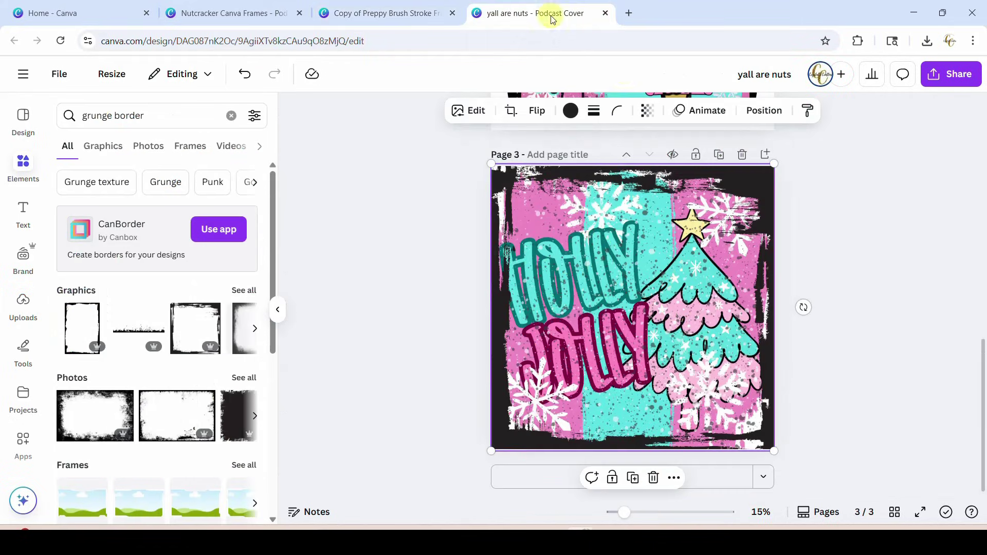
pyautogui.moveTo(761, 191); pyautogui.dragTo(764, 189)
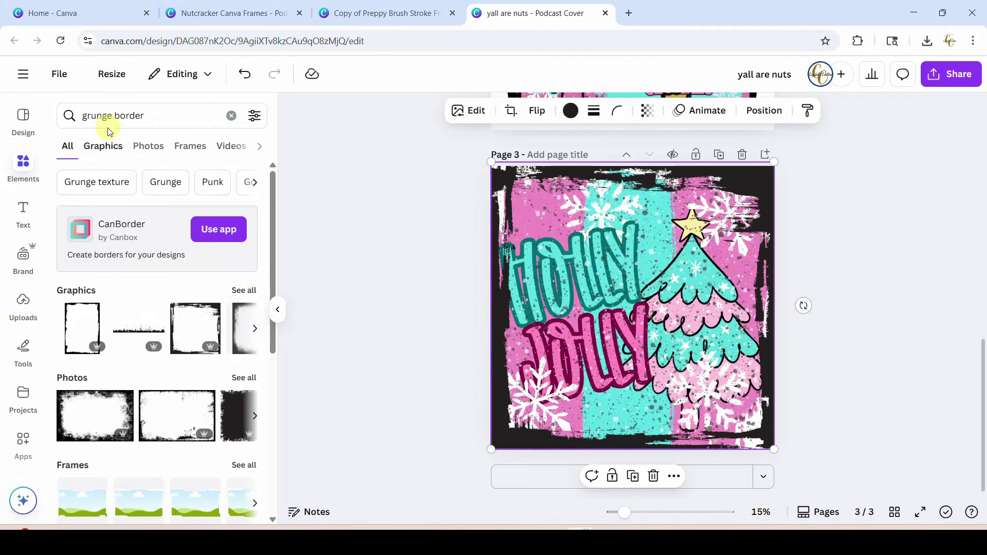
pyautogui.click(243, 291)
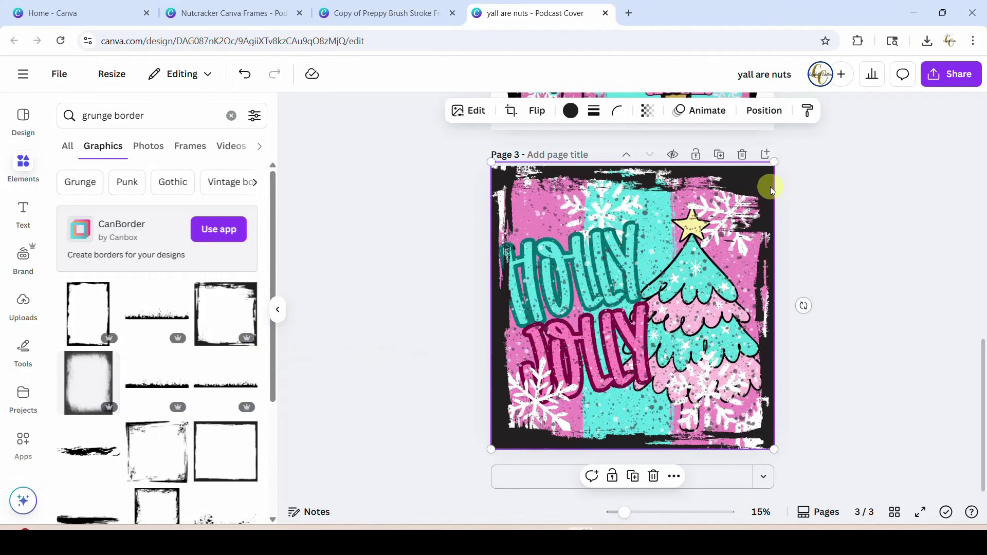
pyautogui.press('Delete')
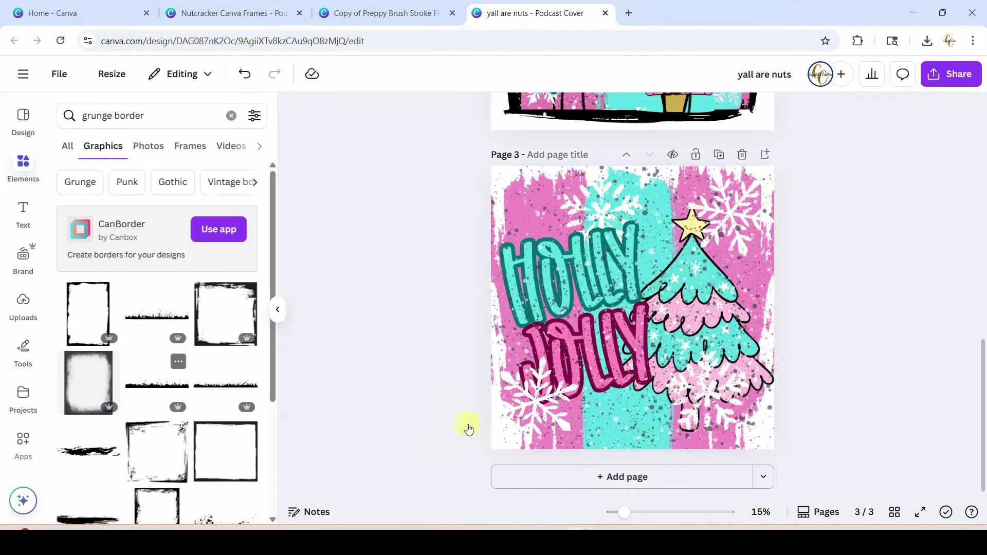
# - Place a full-width black grunge strip along the bottom of page 3
pyautogui.moveTo(791, 487); pyautogui.dragTo(762, 394)
pyautogui.moveTo(575, 330); pyautogui.dragTo(489, 346)
pyautogui.moveTo(569, 335); pyautogui.dragTo(576, 301)
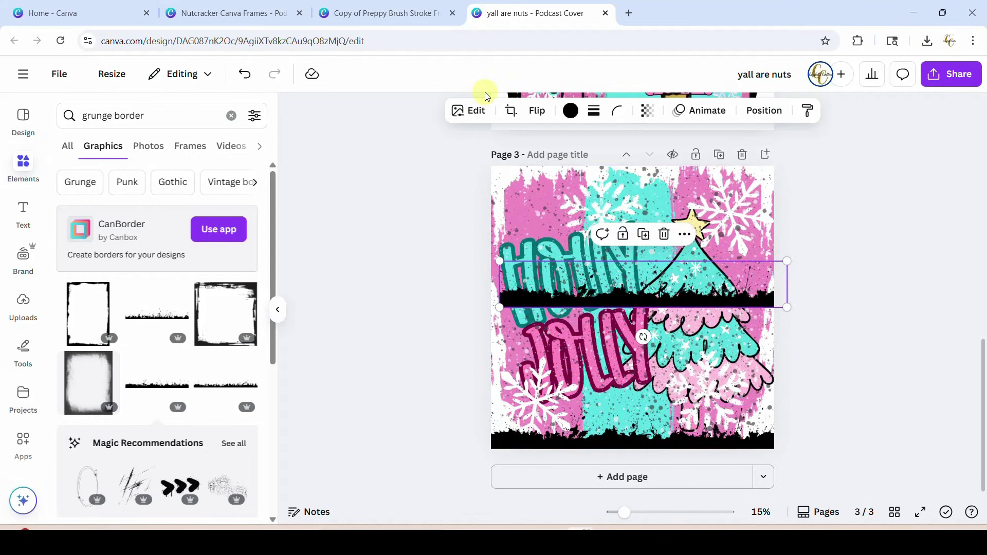
# - Flip a grunge strip vertically and position it along page 3's top edge
pyautogui.click(536, 117)
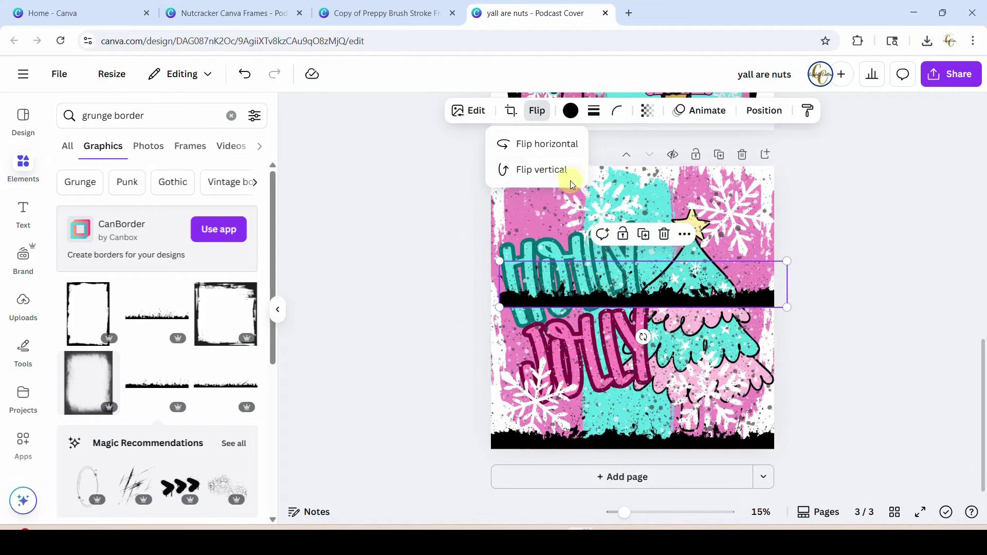
pyautogui.click(547, 144)
pyautogui.click(544, 171)
pyautogui.moveTo(605, 262); pyautogui.dragTo(599, 176)
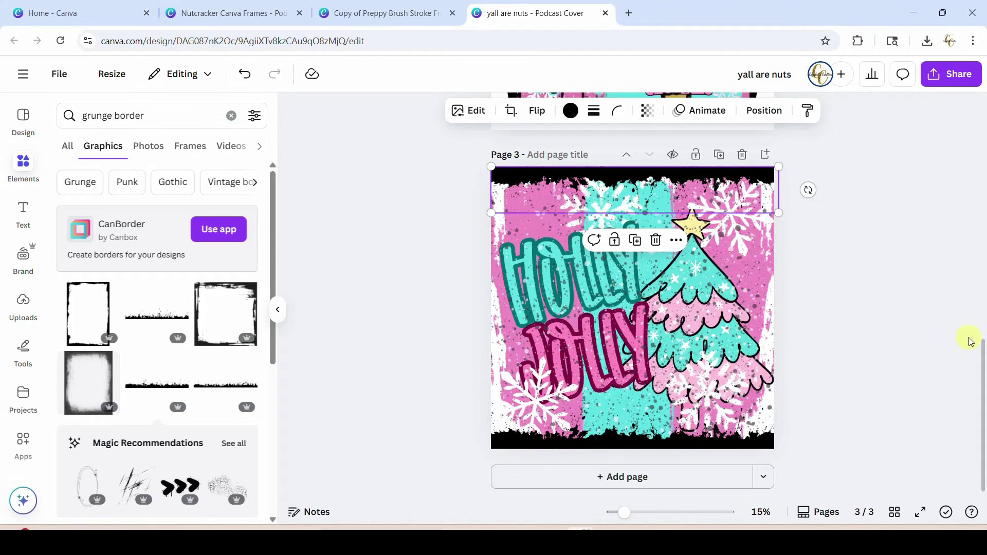
pyautogui.moveTo(718, 176); pyautogui.dragTo(718, 202)
pyautogui.click(537, 110)
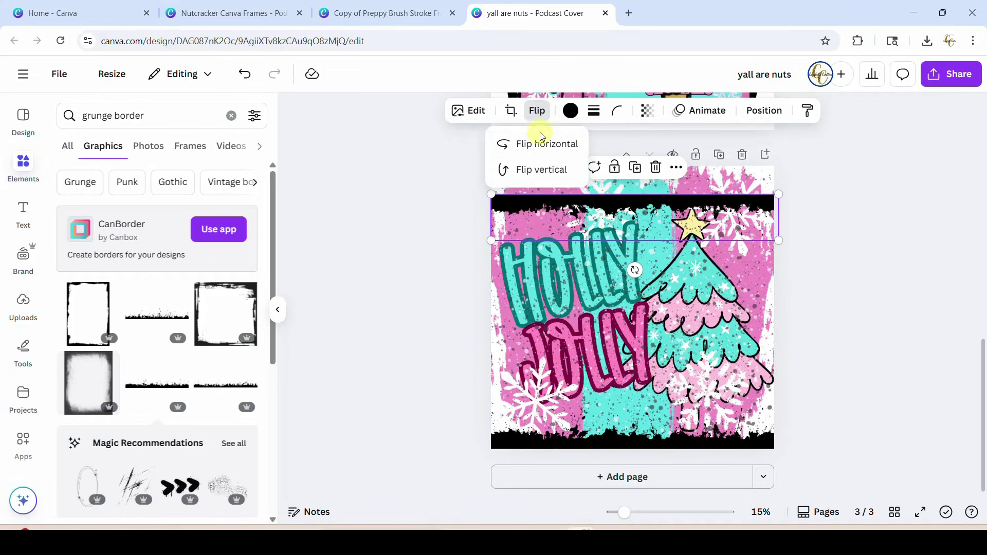
pyautogui.click(537, 169)
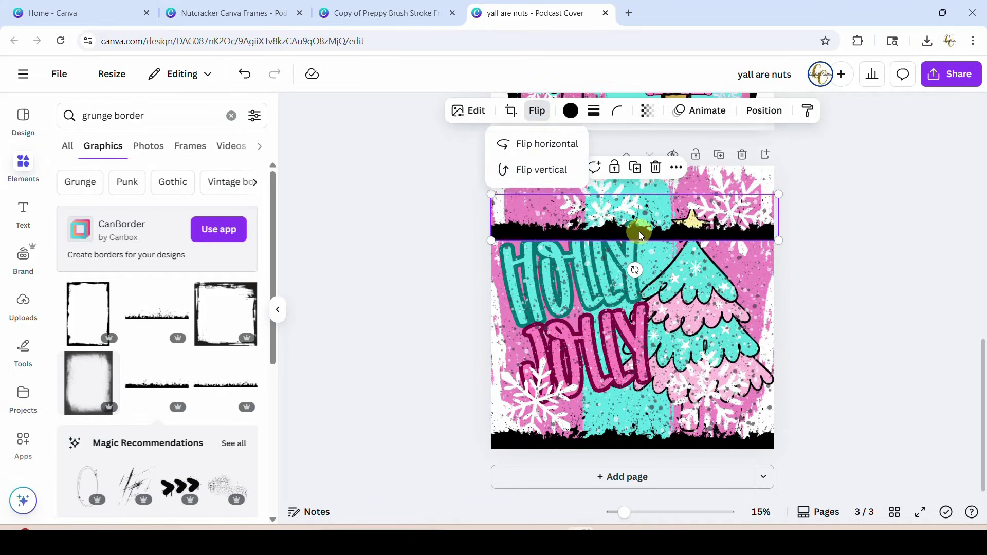
pyautogui.moveTo(639, 234); pyautogui.dragTo(641, 185)
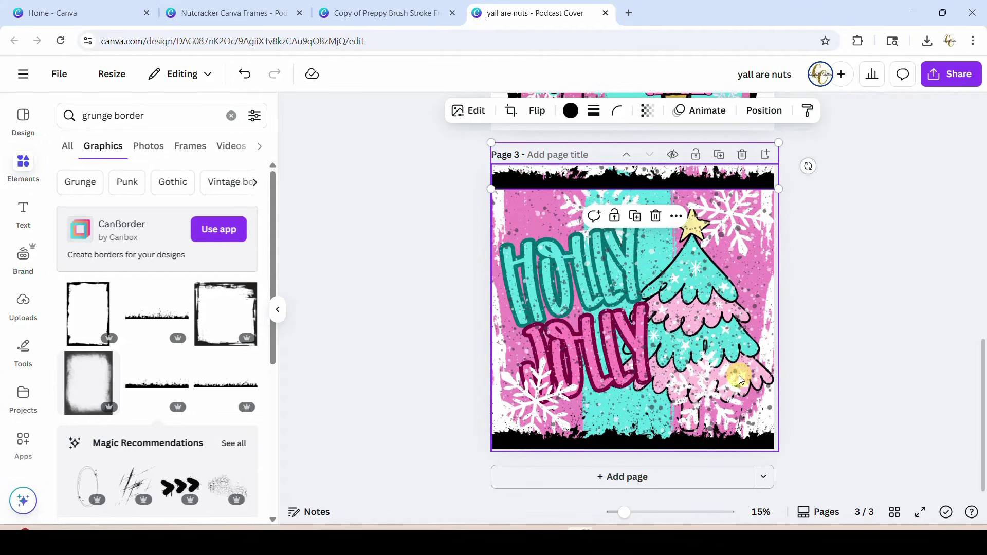
pyautogui.scroll(5, 721, 385)
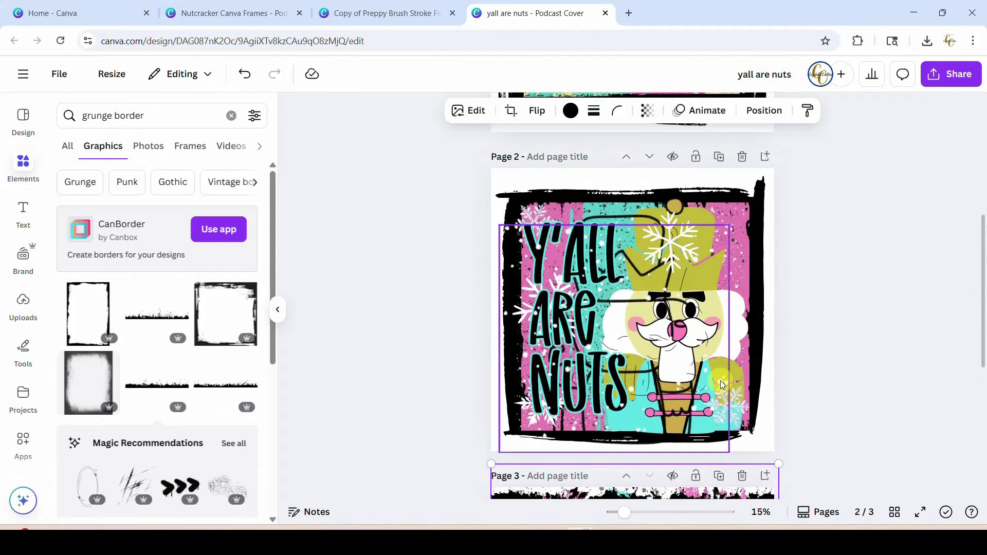
pyautogui.scroll(-2, 720, 380)
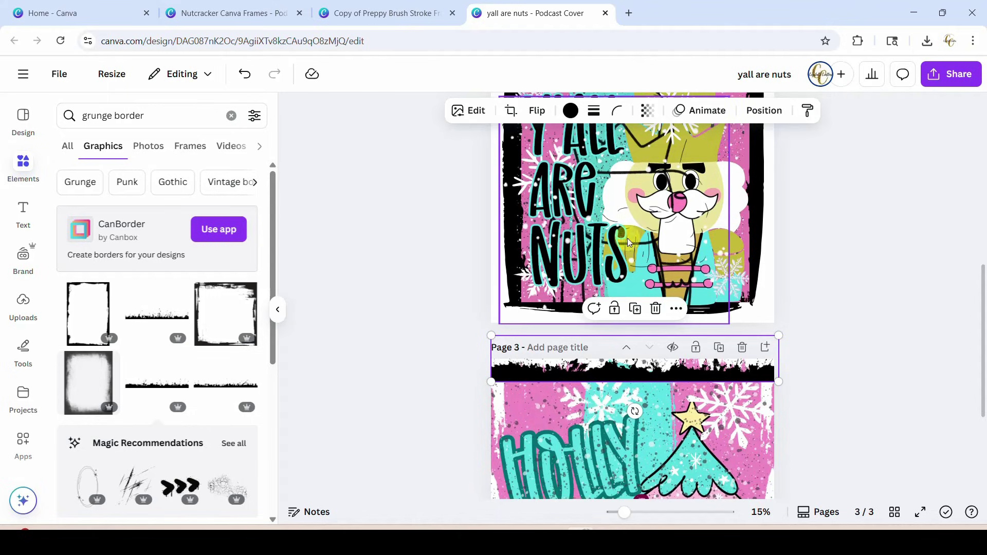
pyautogui.scroll(3, 829, 237)
pyautogui.scroll(4, 831, 237)
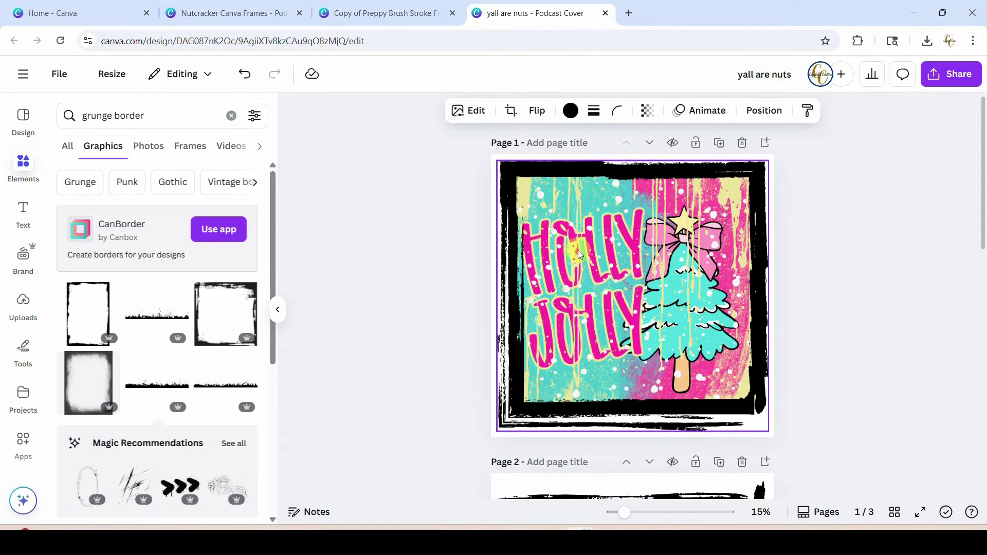
pyautogui.scroll(-4, 787, 274)
pyautogui.scroll(-5, 776, 271)
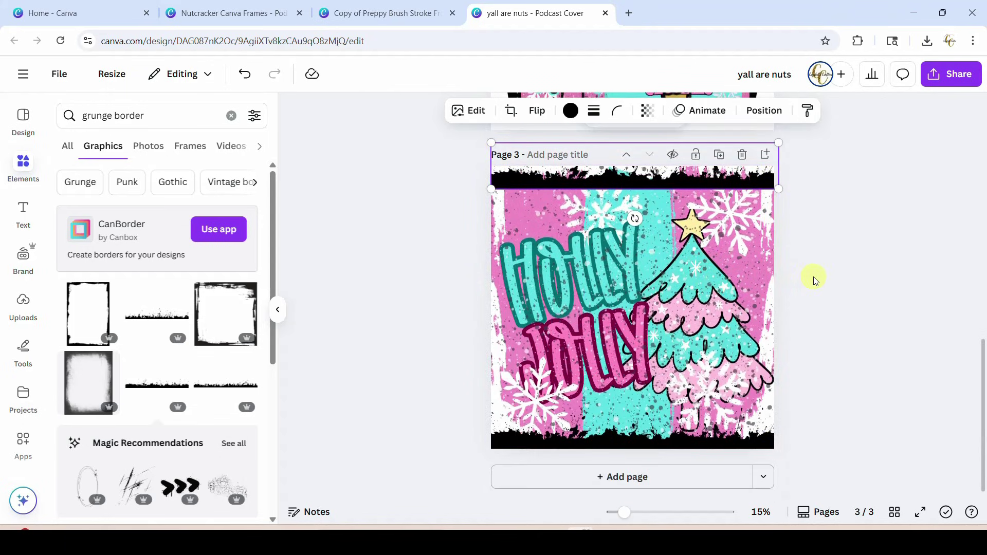